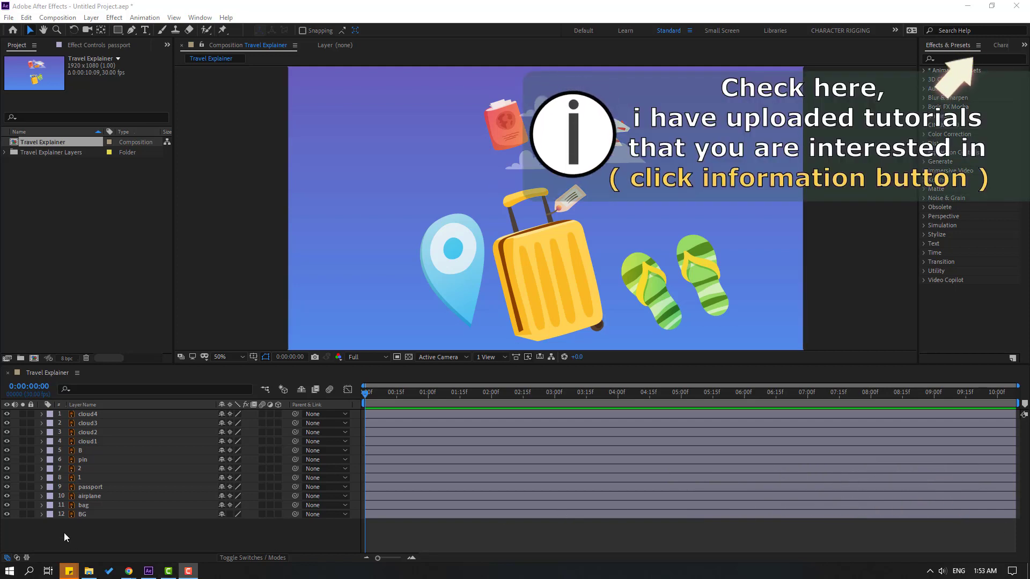
- Lock the BG layer and hide the passport, airplane and four cloud layers
left_click(78, 515)
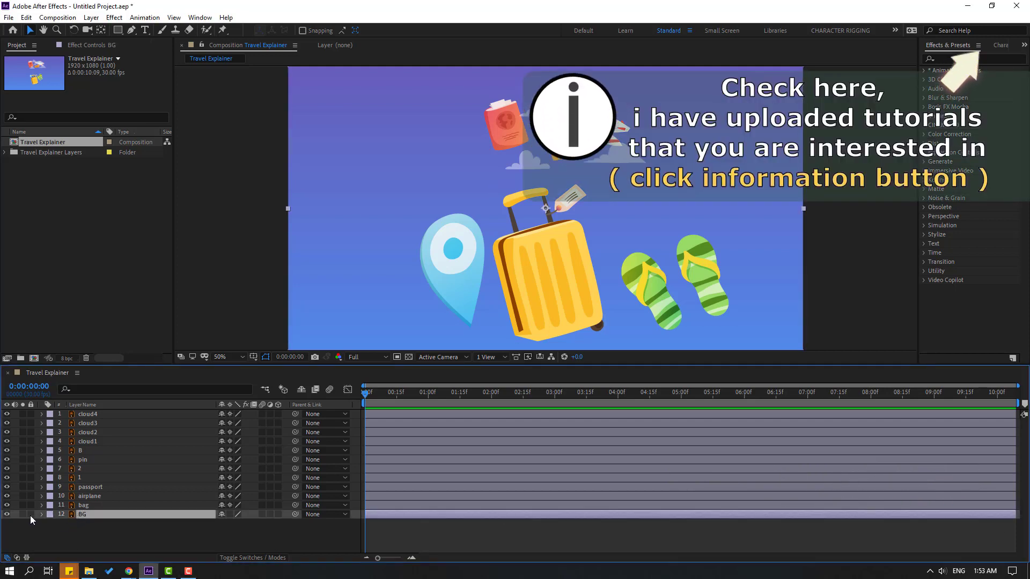
left_click(31, 514)
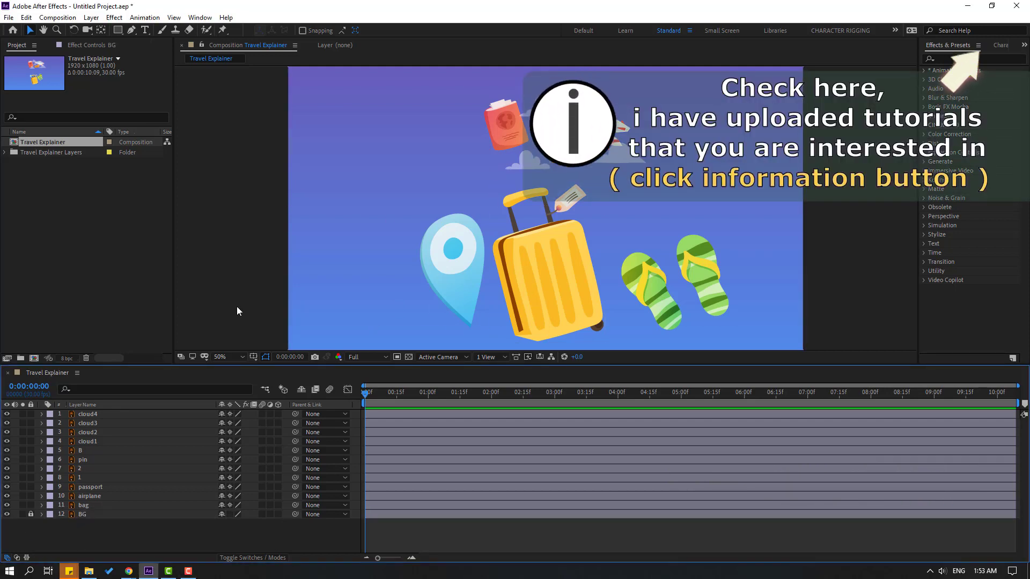
left_click(495, 128)
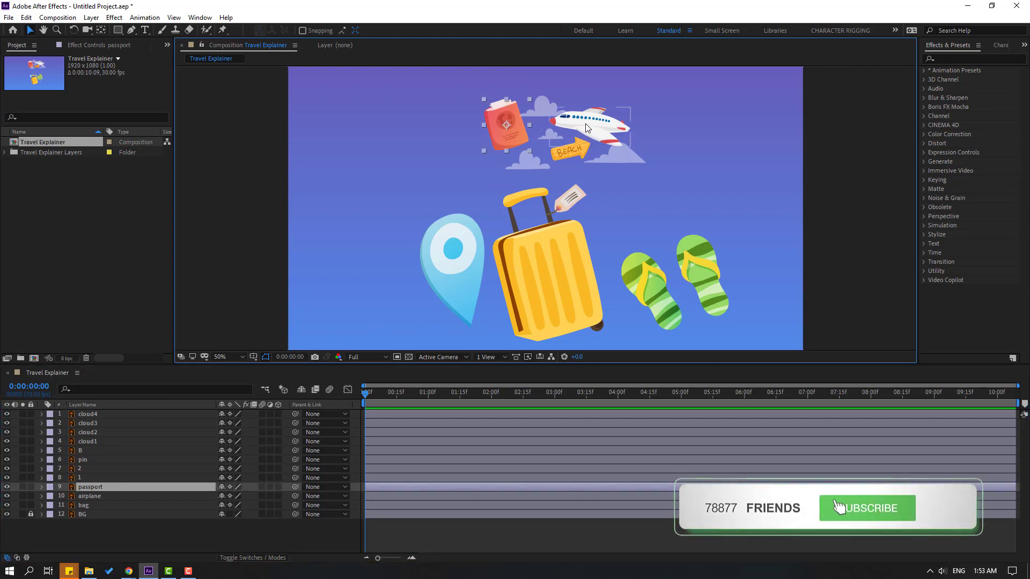
left_click(585, 124, "shift")
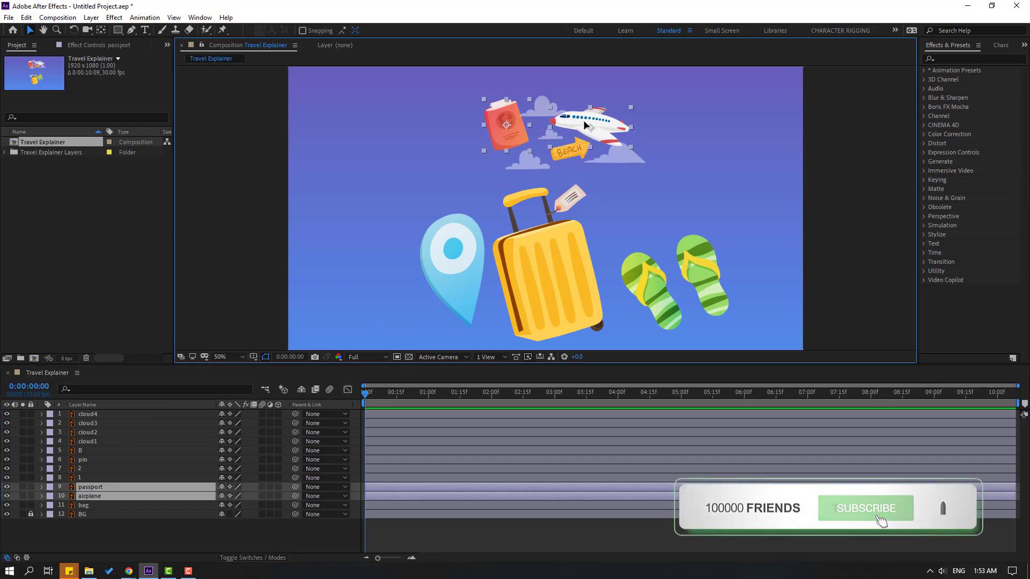
left_click(84, 443, "ctrl")
left_click(87, 414, "shift")
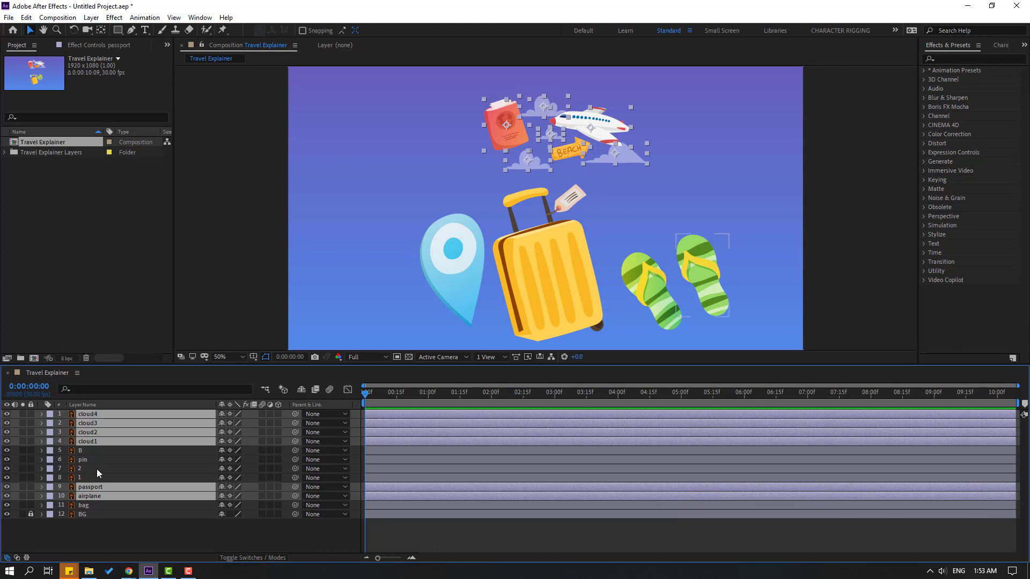
left_click(7, 413)
left_click(79, 528)
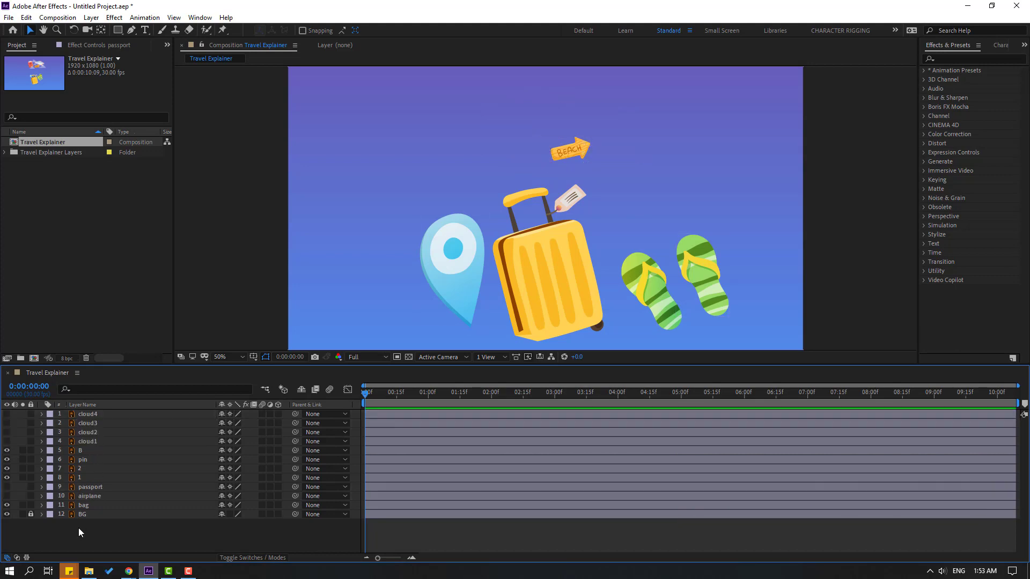
- Move the passport and airplane layers up the stack, directly below cloud1 and above layer B
left_click(91, 487)
left_click(93, 498, "ctrl")
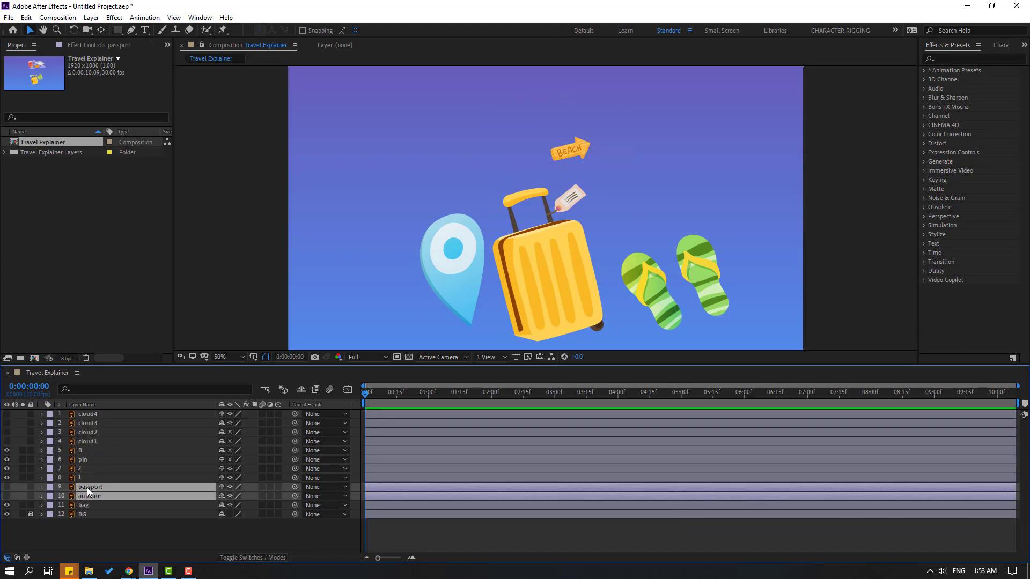
left_click_drag(92, 495, 95, 451)
left_click(127, 532)
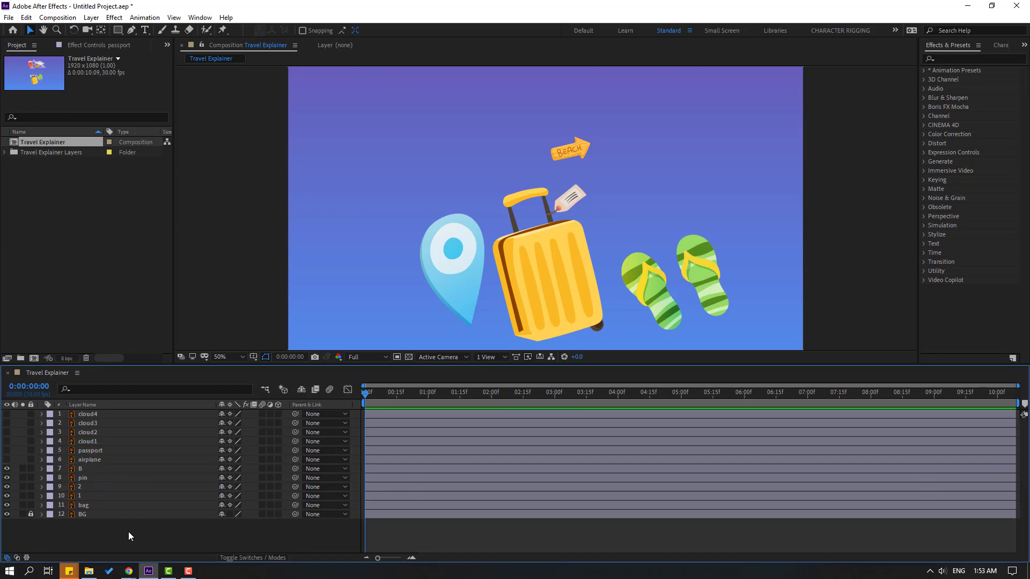
- Keyframe Position at 0:00:00:00 for the pin, bag, 1 and 2 layers, with the objects moved straight down below the composition frame
left_click(474, 272)
left_click(556, 277, "shift")
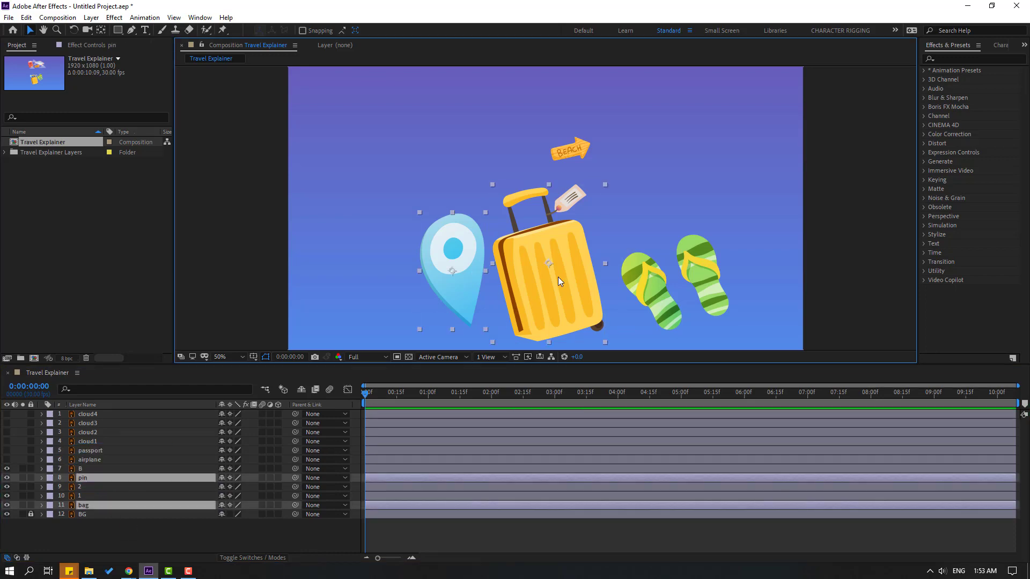
left_click(652, 286, "shift")
left_click(699, 281, "shift")
left_click_drag(539, 290, 524, 284)
key("p")
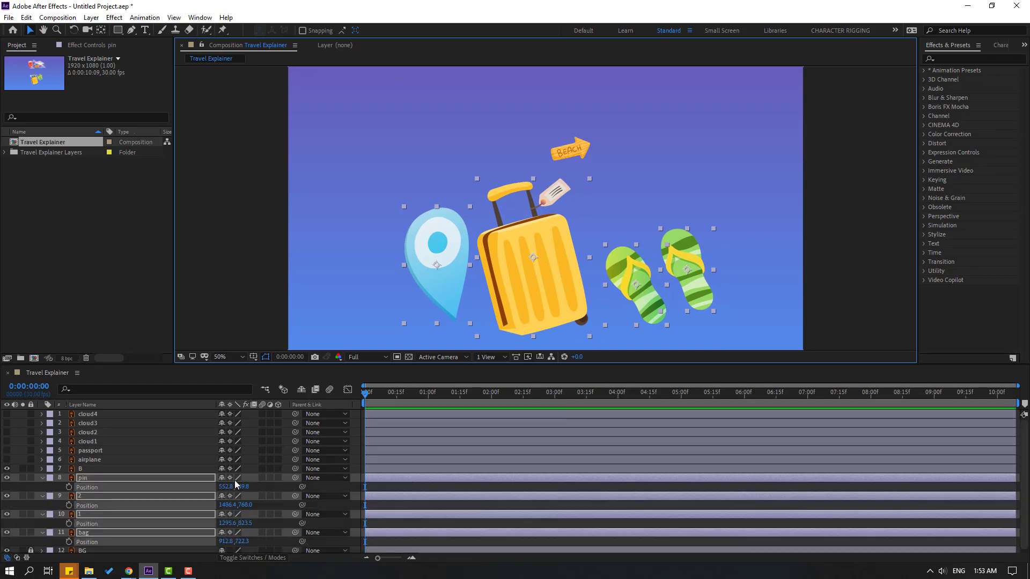
left_click(68, 505)
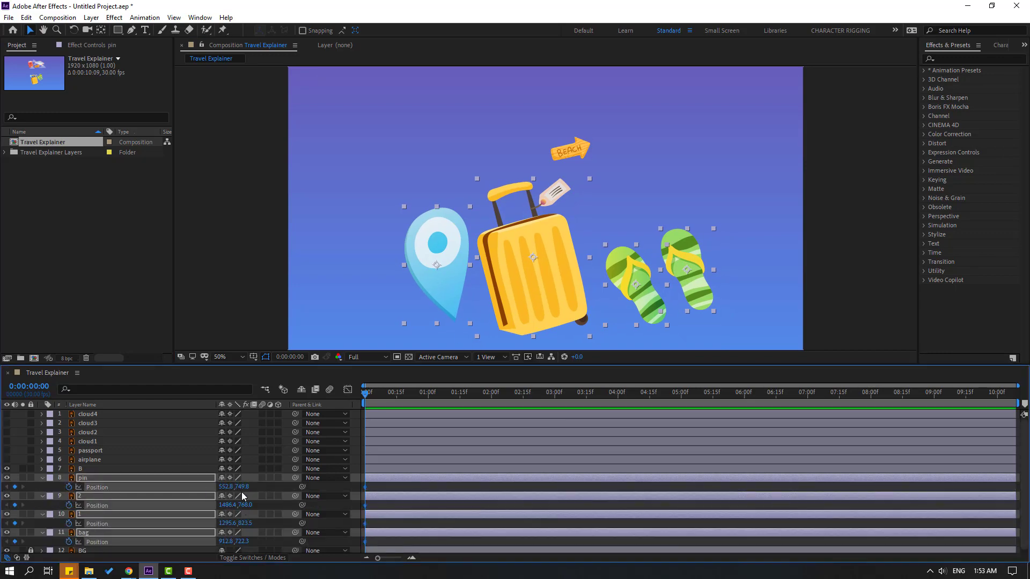
left_click_drag(248, 486, 670, 417)
scroll(572, 264, "down", 2)
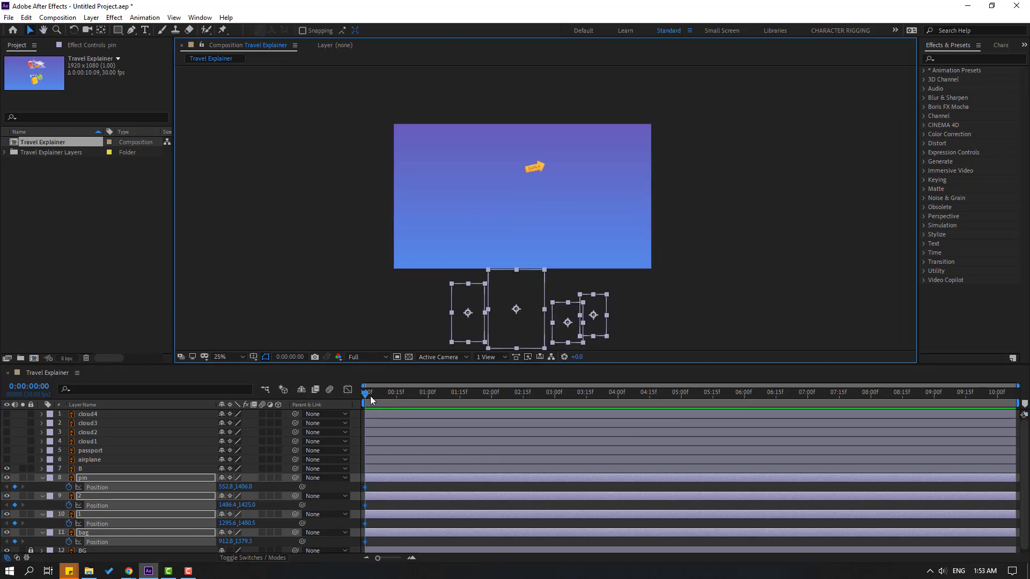
- At 0:00:01:10, move the pin, suitcase and both flip-flops back up into the lower part of the frame, spacing them out
left_click_drag(370, 396, 449, 398)
left_click(413, 484)
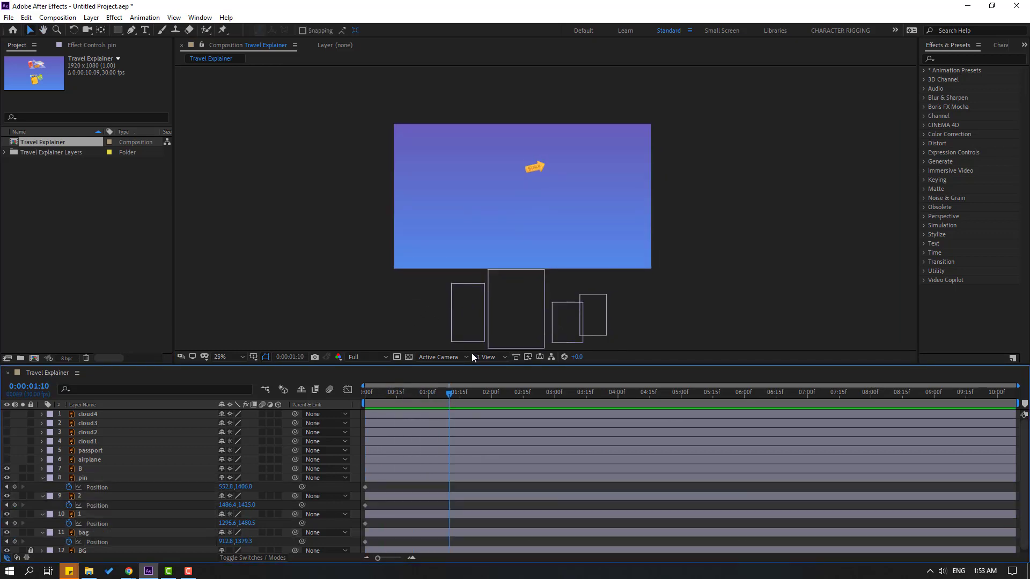
left_click(468, 342)
left_click_drag(459, 325, 429, 255)
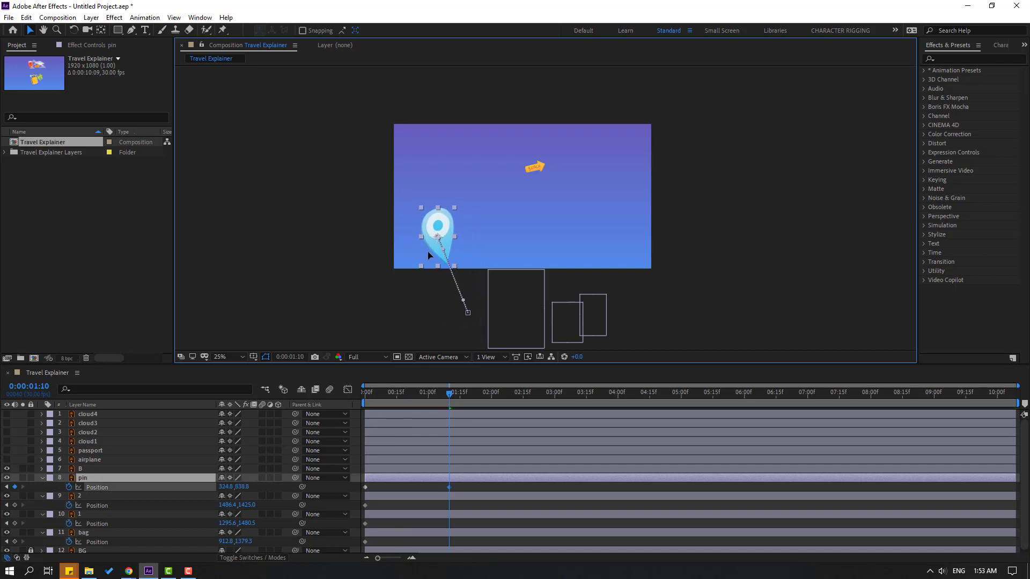
left_click(510, 334)
left_click_drag(510, 333, 508, 252)
left_click(570, 322)
left_click_drag(570, 322, 587, 245)
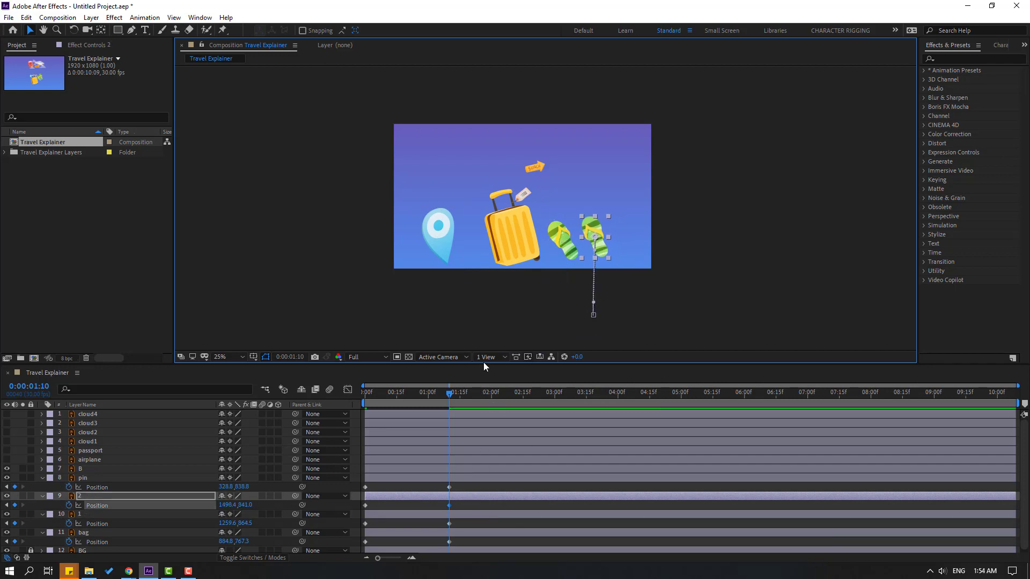
- Apply Easy Ease to all Position keyframes of the pin, 2, 1 and bag layers
left_click_drag(484, 362, 482, 353)
left_click_drag(462, 477, 355, 532)
right_click(366, 537)
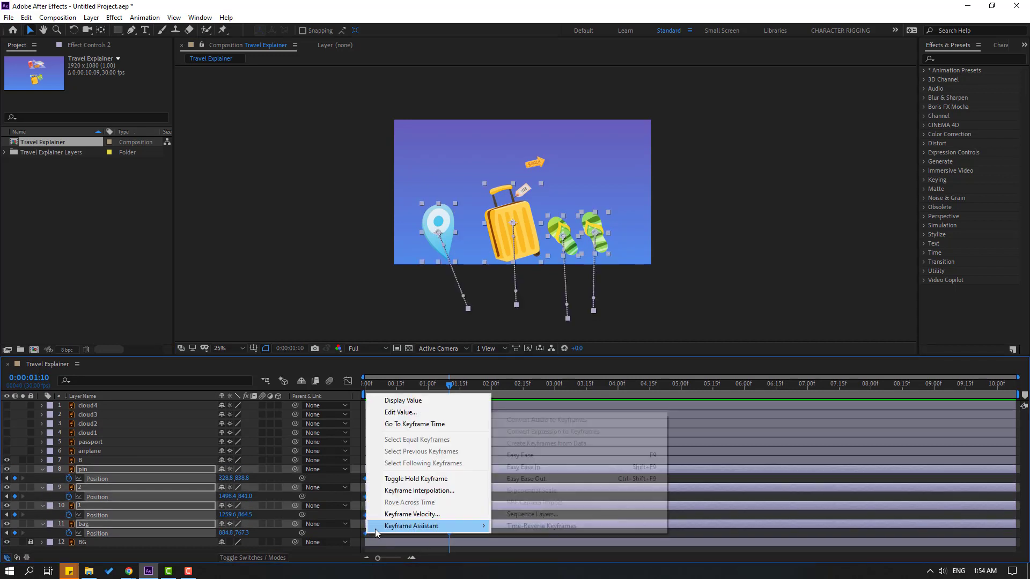
mouse_move(375, 527)
left_click(562, 455)
- Reshape the Position speed curves for an early peak and long slowdown, with about 46% influence on the starting keyframes, and preview the motion
left_click(347, 381)
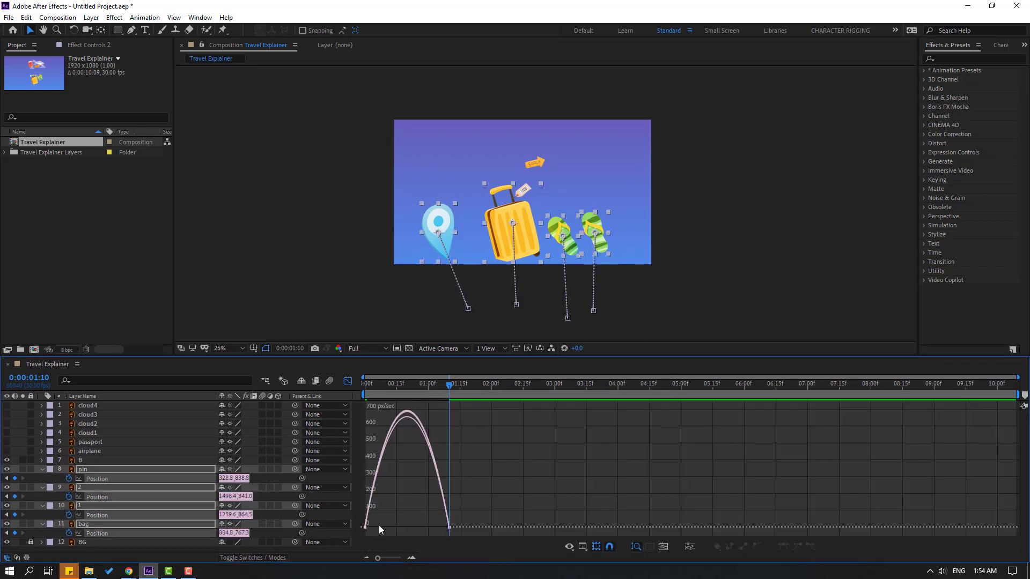
left_click_drag(440, 528, 416, 524)
key("space")
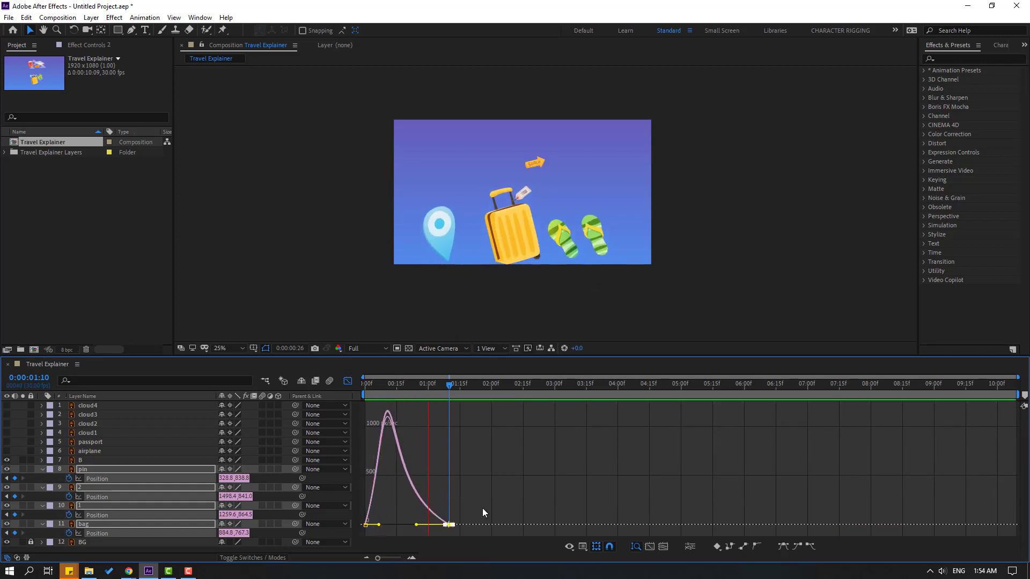
mouse_move(390, 488)
left_mouse_down()
mouse_move(361, 542)
mouse_move(384, 523)
left_mouse_up()
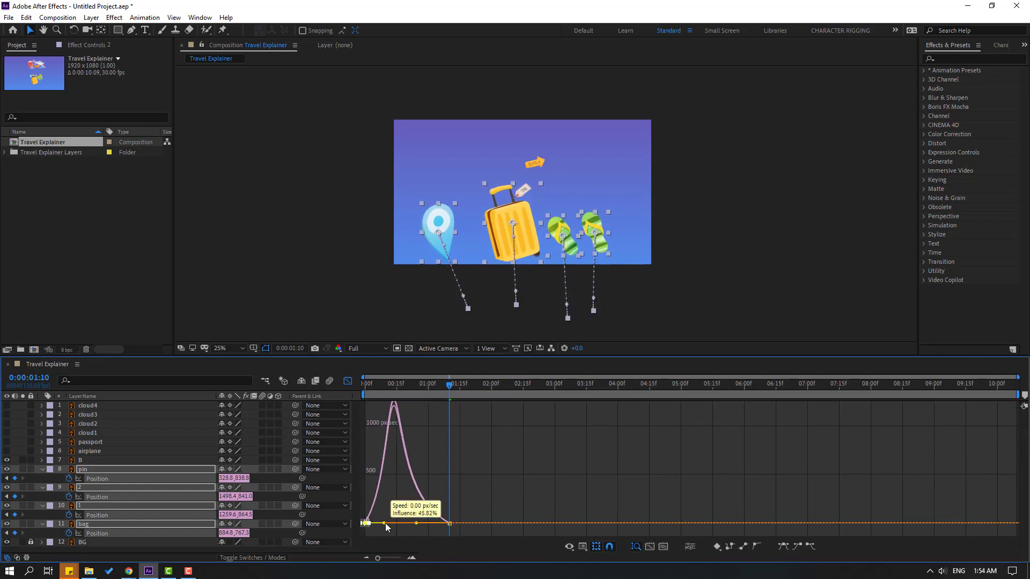
key("space")
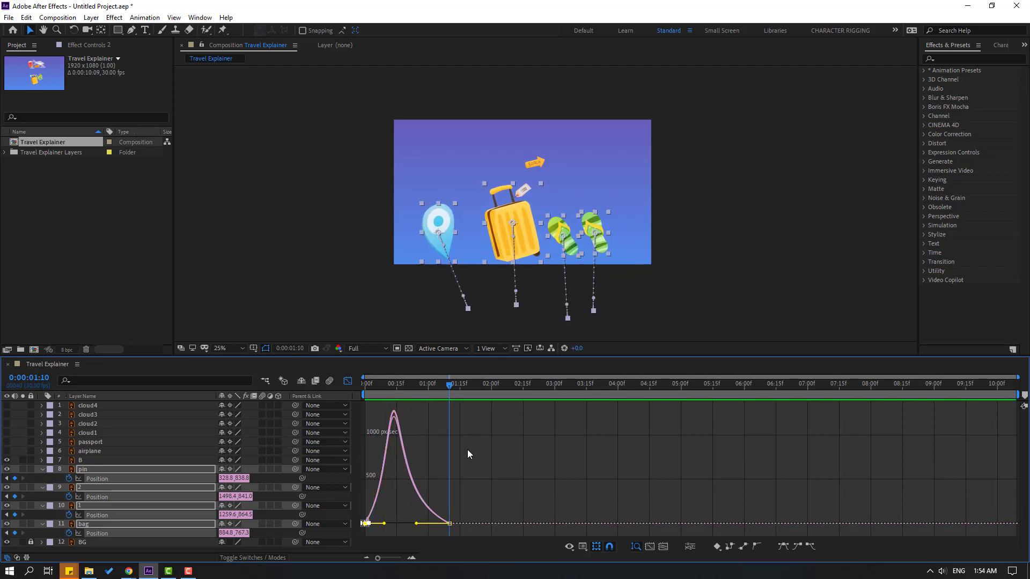
left_click(347, 381)
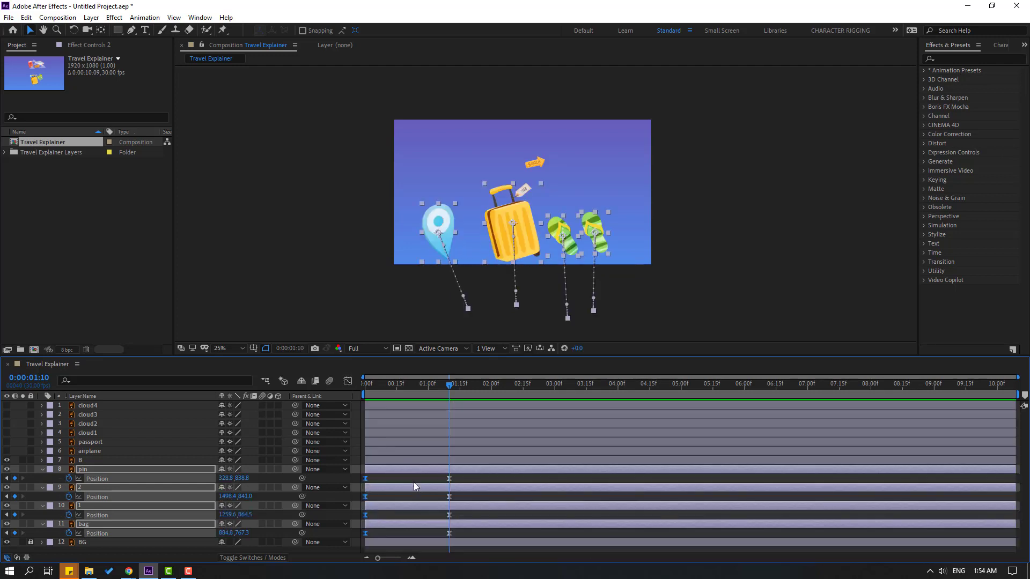
- Collapse the layer properties, offset the pin, 1 and bag layers to start progressively a few frames later, and preview the staggered entrance
left_click(42, 468)
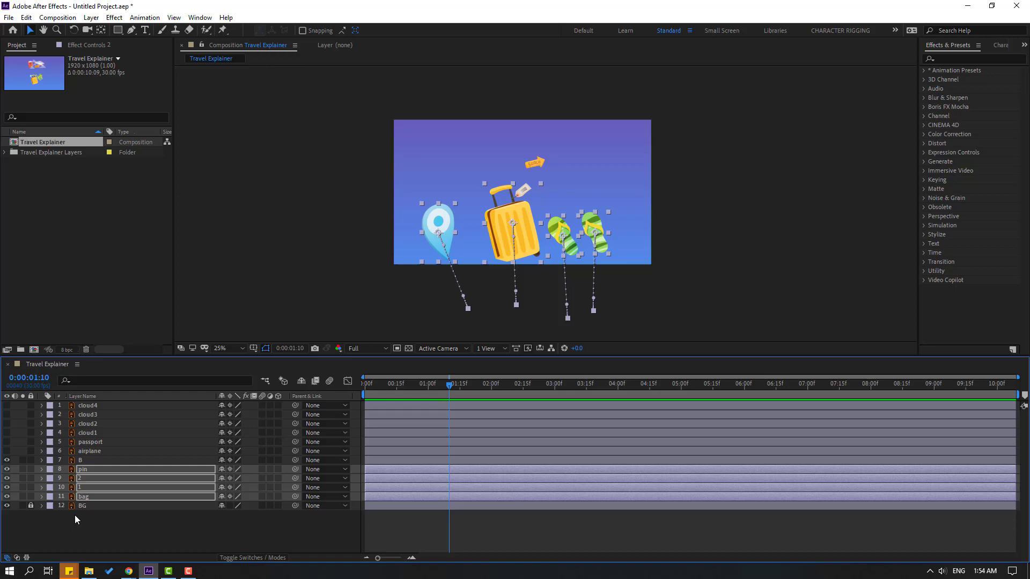
left_click(343, 532)
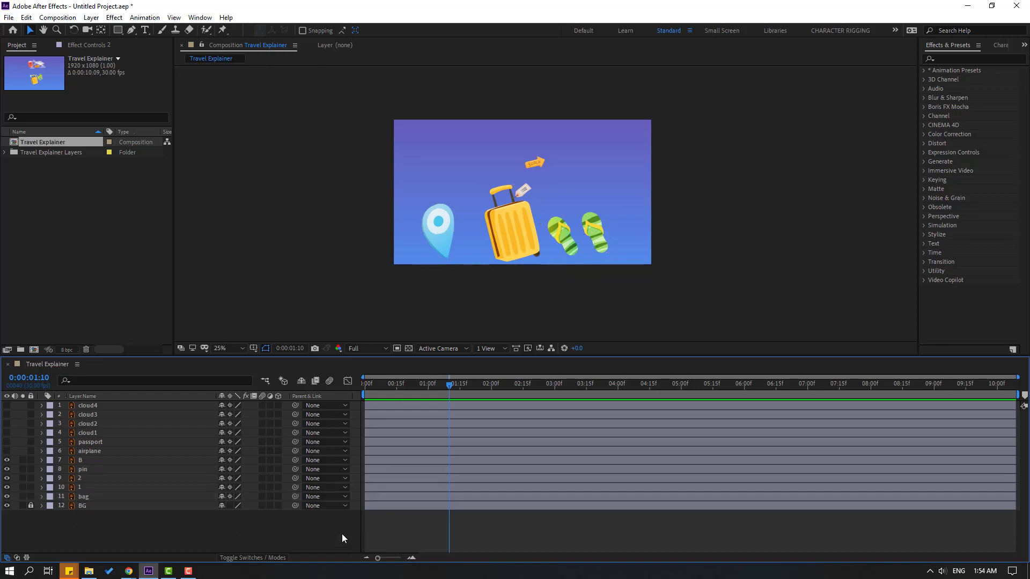
left_click(90, 487)
mouse_move(402, 487)
left_mouse_down()
mouse_move(410, 487)
mouse_move(397, 470)
mouse_move(401, 498)
left_mouse_up()
left_click(109, 471)
key("space")
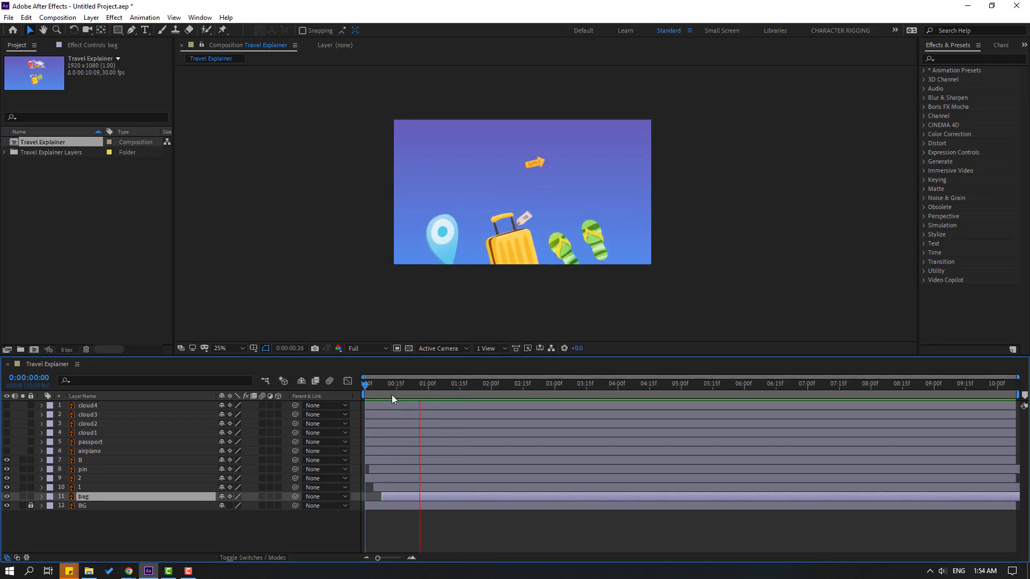
key("space")
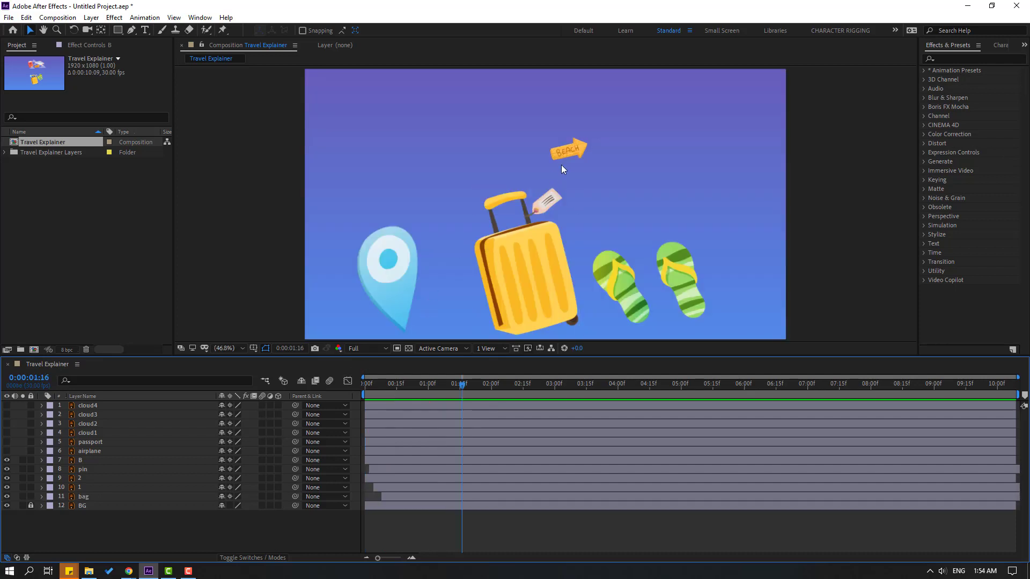
- Hide layer B, the beach arrow sign
left_click(566, 153)
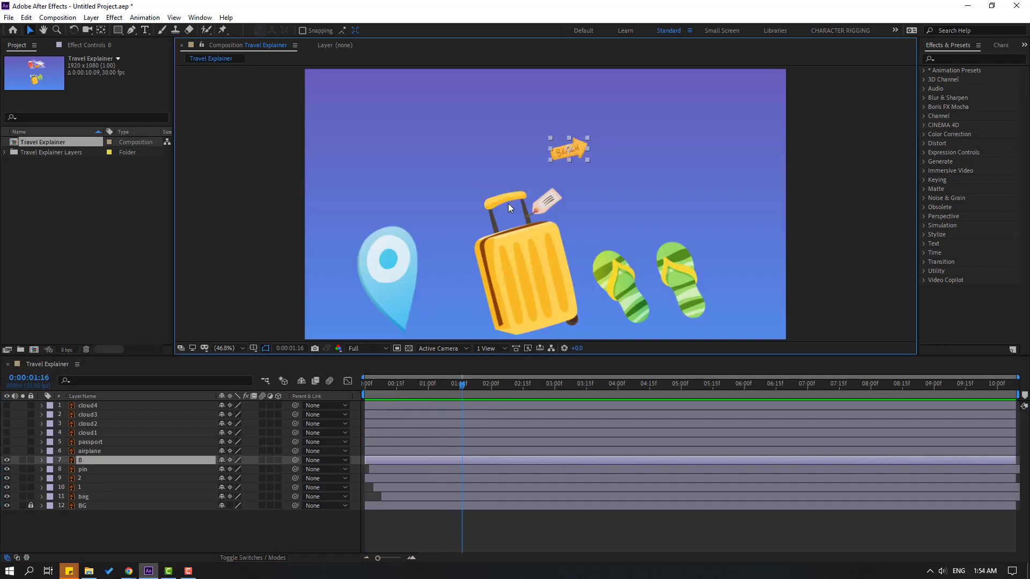
left_click(6, 460)
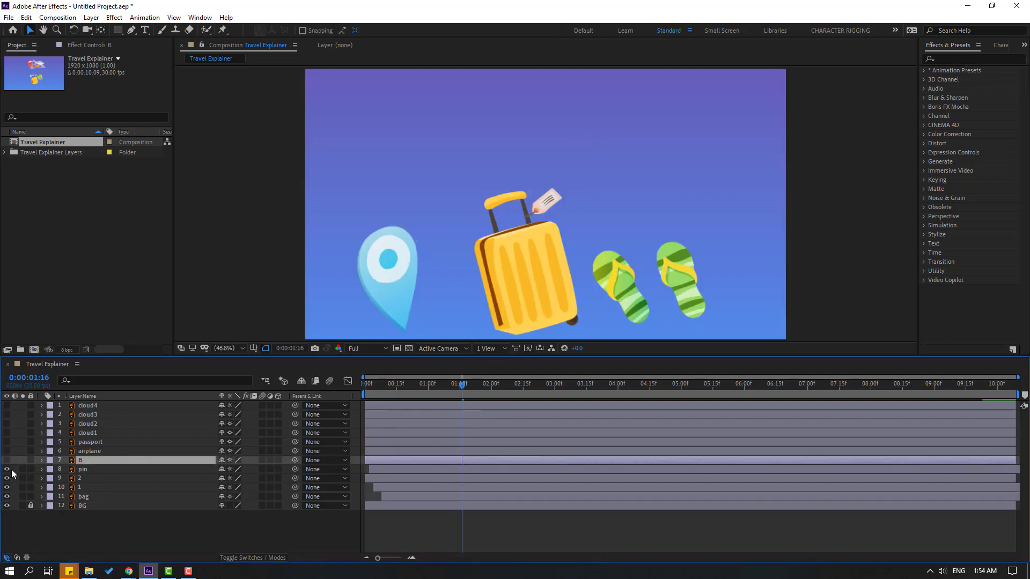
left_click(104, 534)
- Add a text layer reading BEST TOURS near the top of the composition
left_click(145, 30)
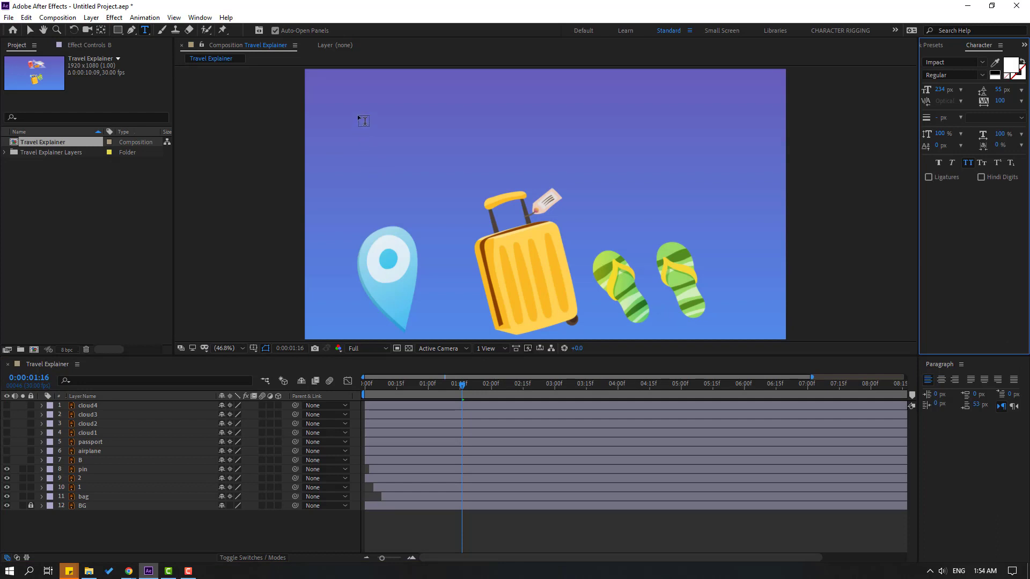
left_click(375, 109)
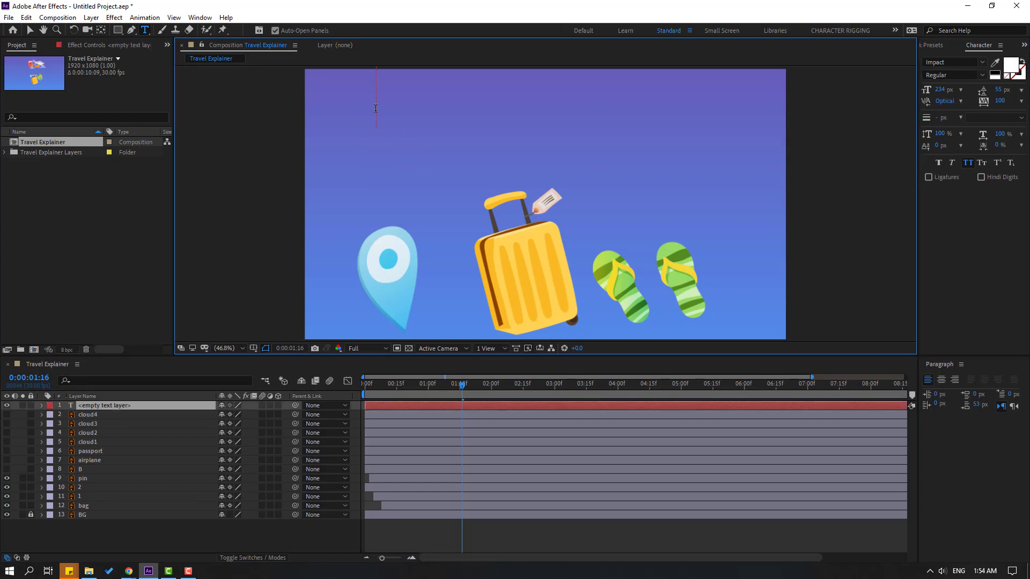
type("BEST")
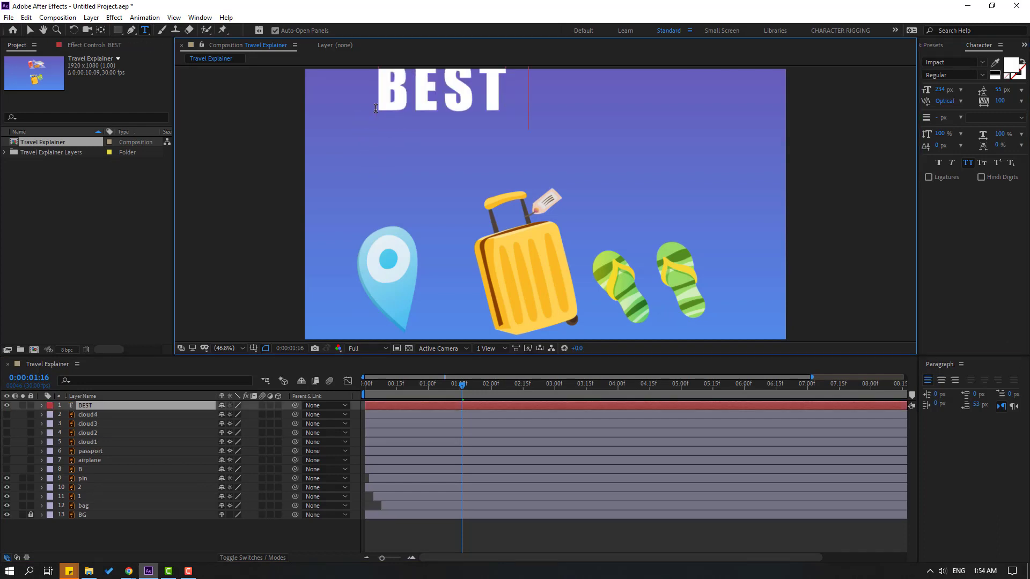
type(" TOURSD")
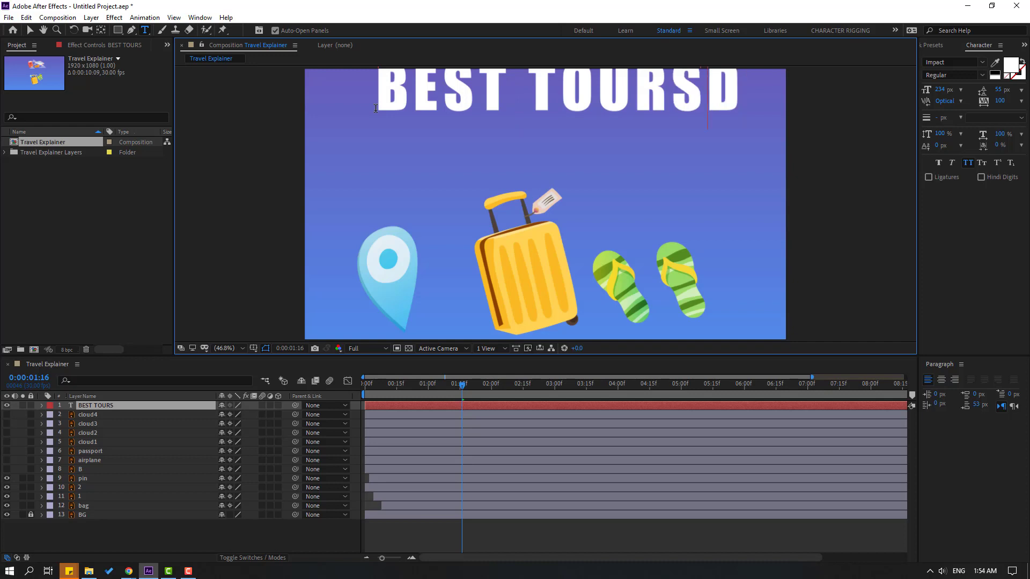
key("BackSpace")
- Set the BEST TOURS title's tracking to 0 and move it down, fully into the frame above the suitcase
key("ctrl+a")
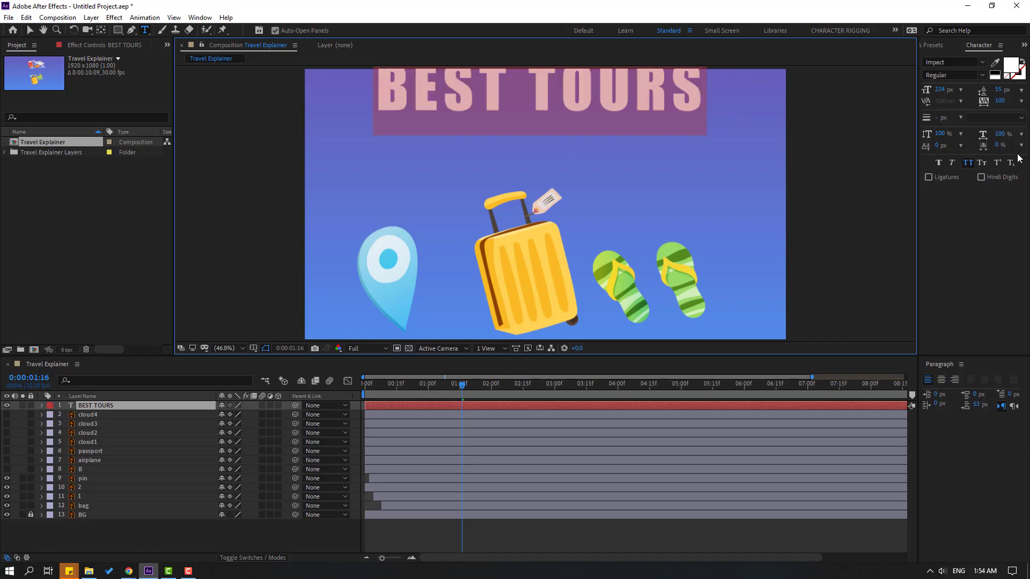
left_click_drag(1000, 103, 946, 109)
left_click(1021, 102)
left_click(978, 187)
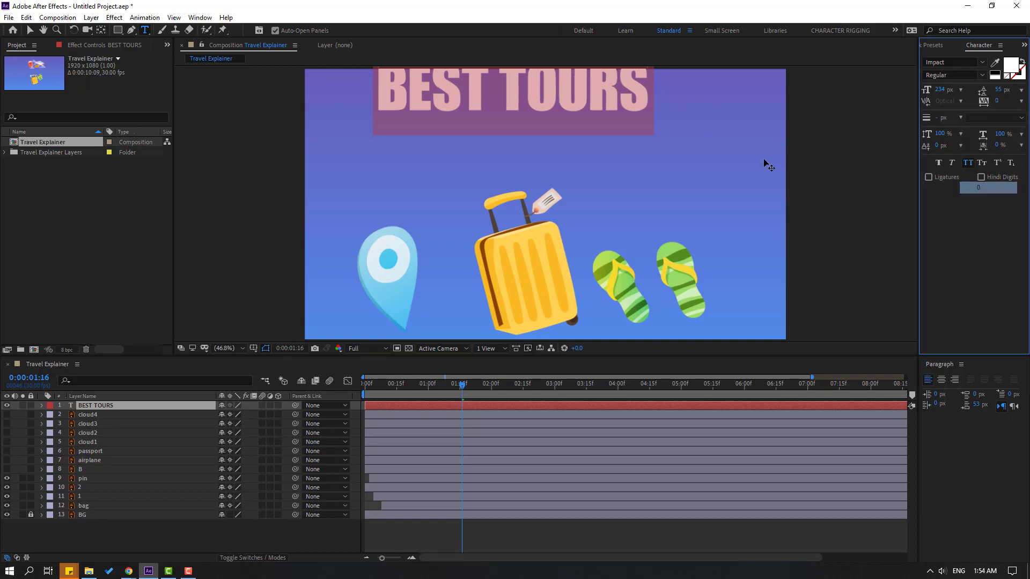
left_click(249, 100)
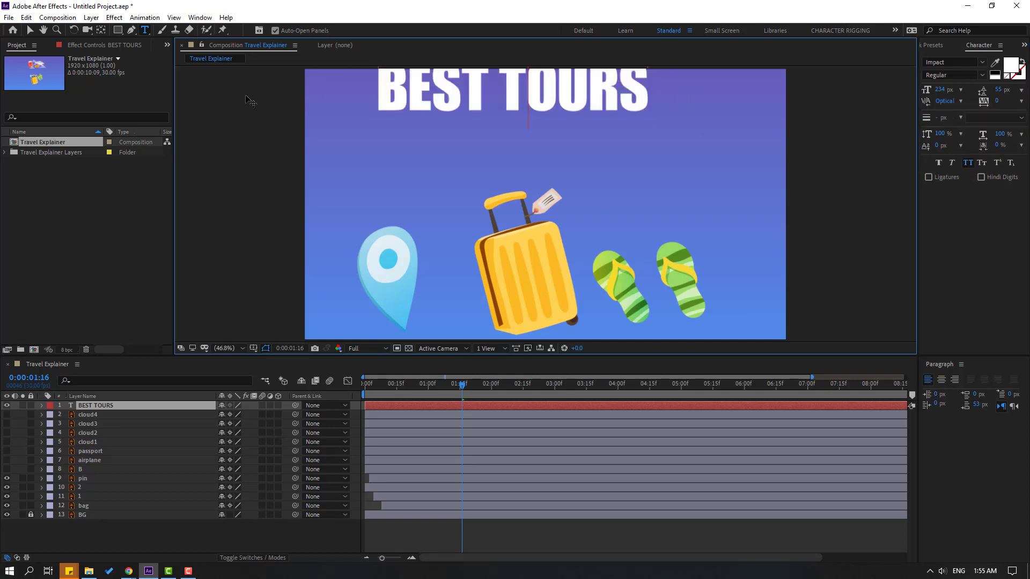
left_click(30, 30)
left_click_drag(441, 90, 463, 130)
- Set the BEST TOURS title's font to Handicraft at 316 px and recentre it above the suitcase
left_click(946, 63)
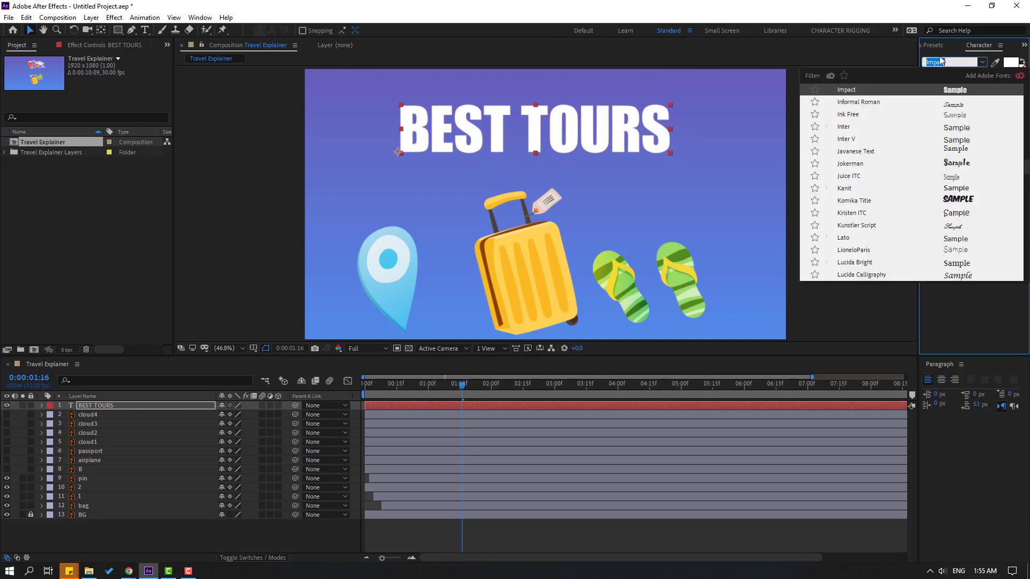
type("hand")
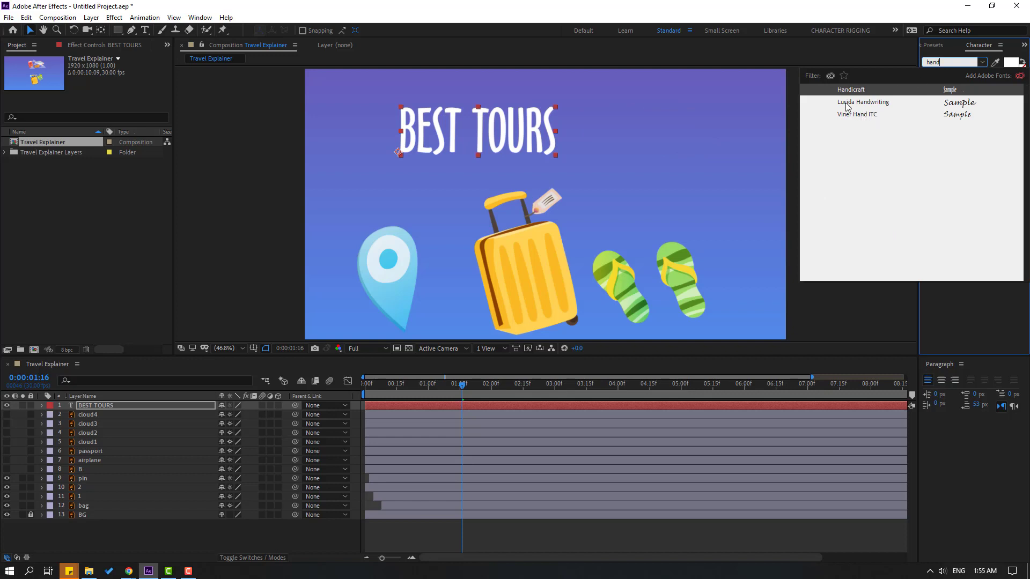
key("Return")
left_click_drag(518, 144, 577, 147)
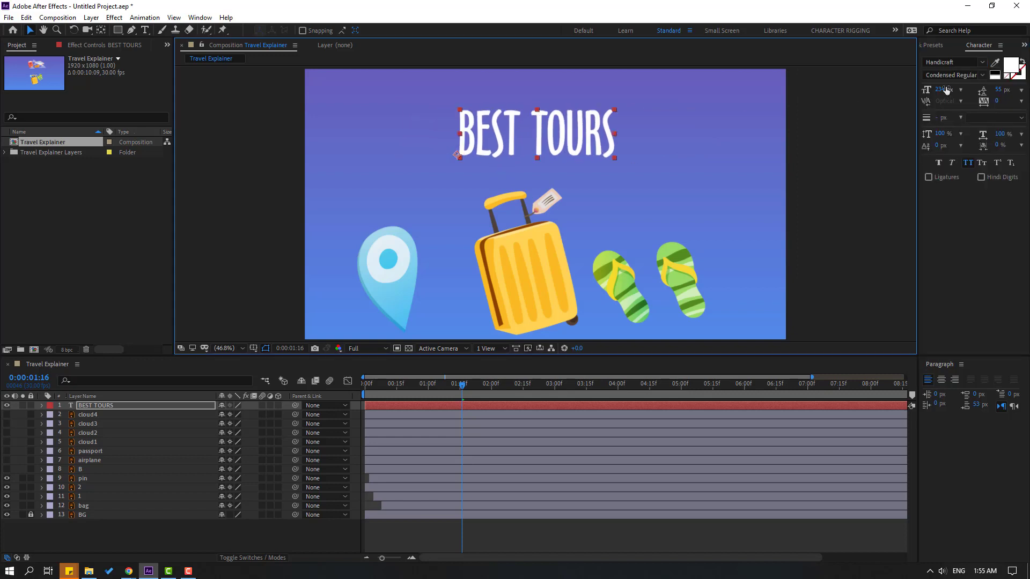
left_click_drag(942, 93, 987, 92)
left_click_drag(582, 148, 556, 143)
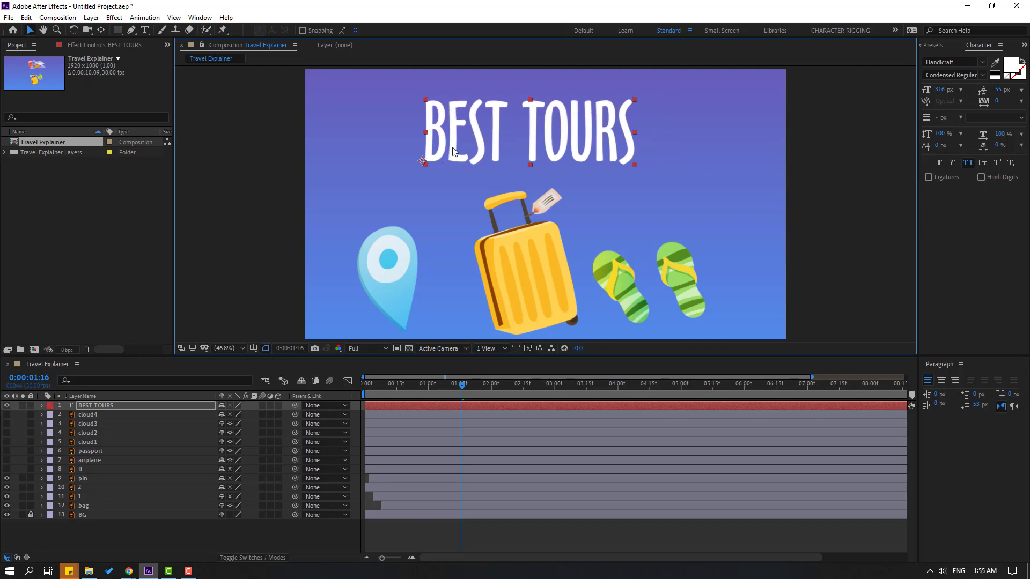
- Open Animation Composer 3 and expand the starter presets down to the character animations for text layer transitions
left_click(199, 17)
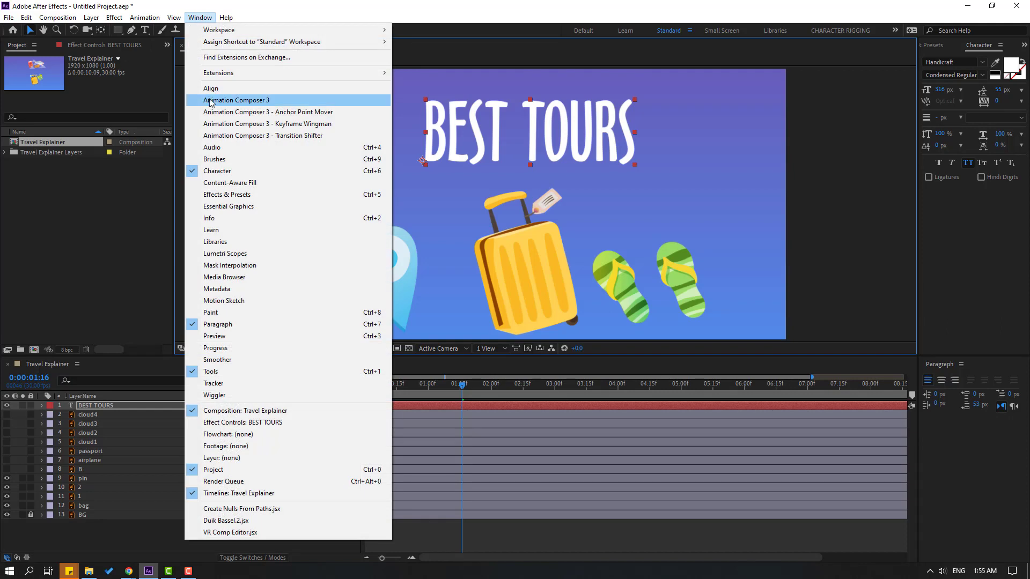
left_click(275, 104)
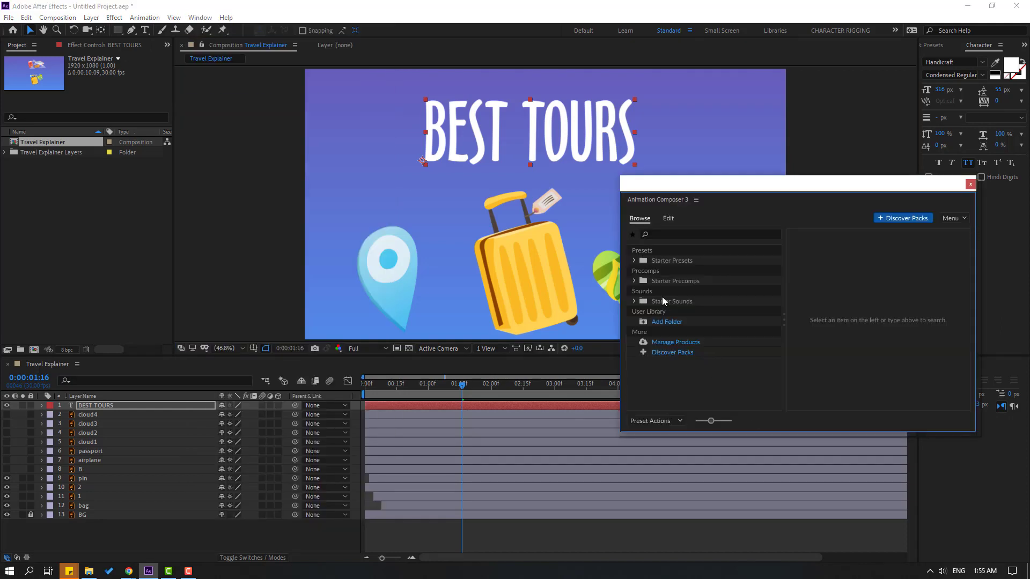
left_click(634, 261)
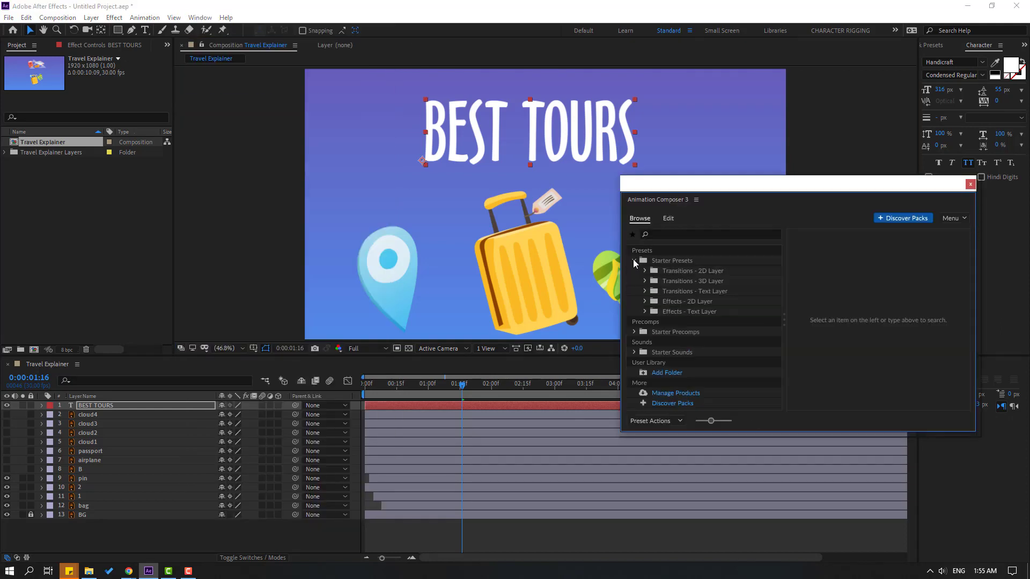
left_click(664, 294)
left_click(644, 292)
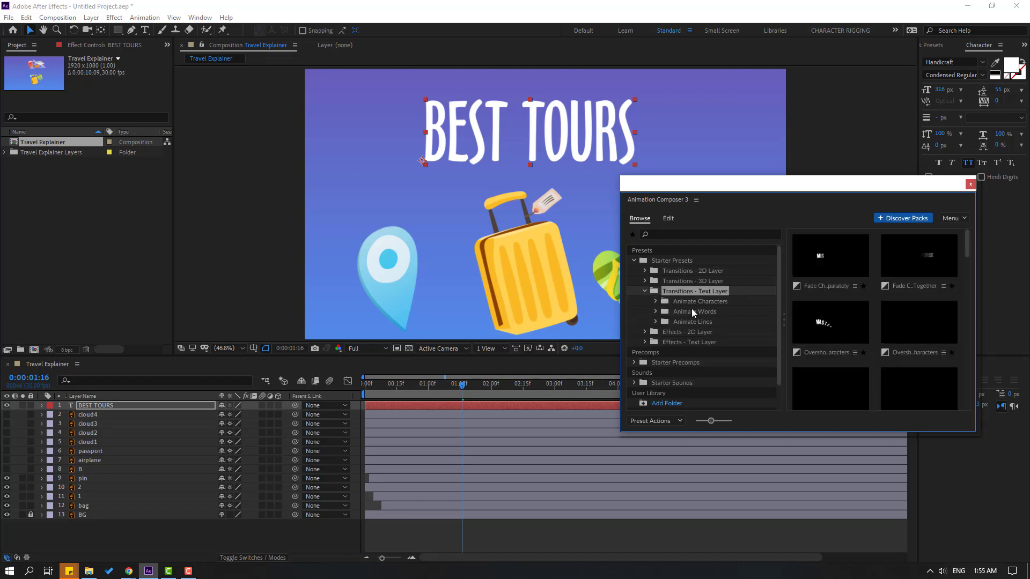
left_click(693, 301)
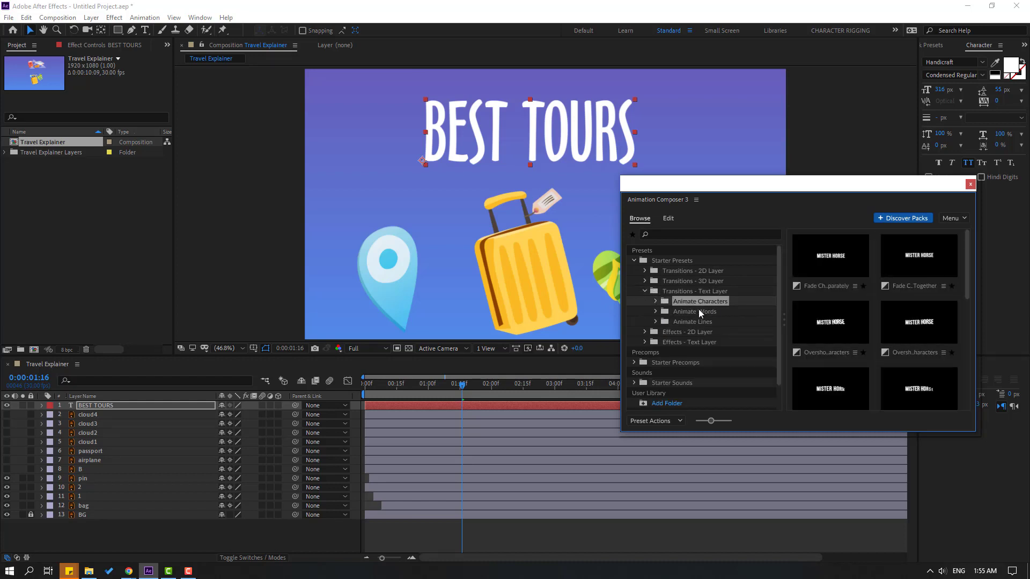
left_click(655, 301)
- Apply the Overshoot Position & Rotate & Scale Characters preset, Bottom variant, to the BEST TOURS title as an In animation
left_click(706, 351)
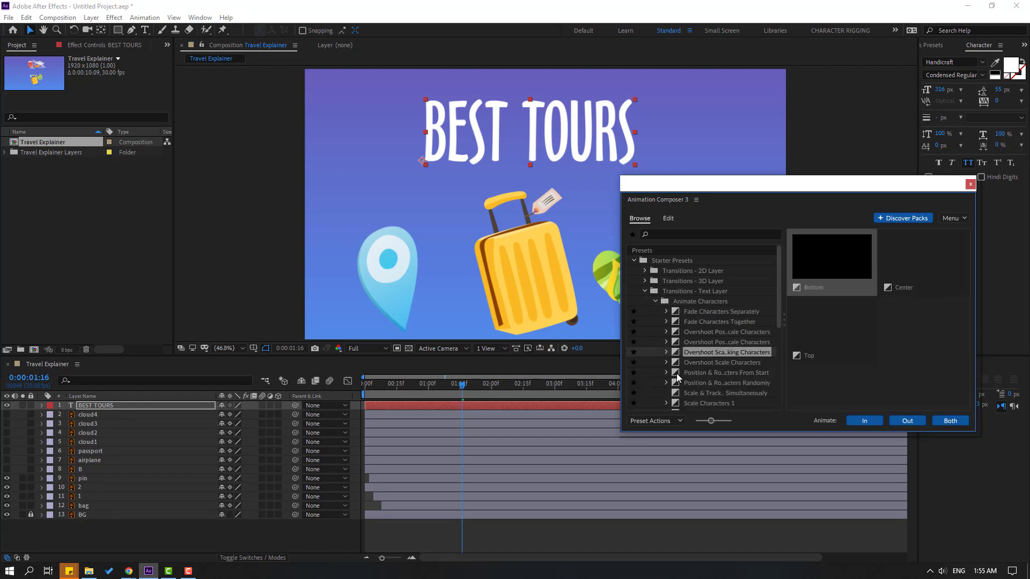
left_click(700, 344)
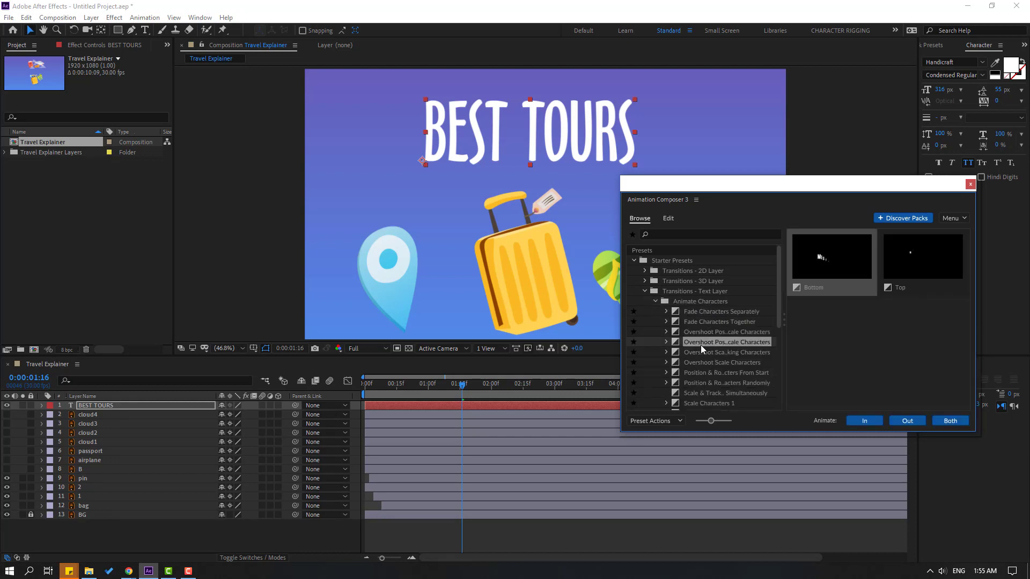
left_click(700, 334)
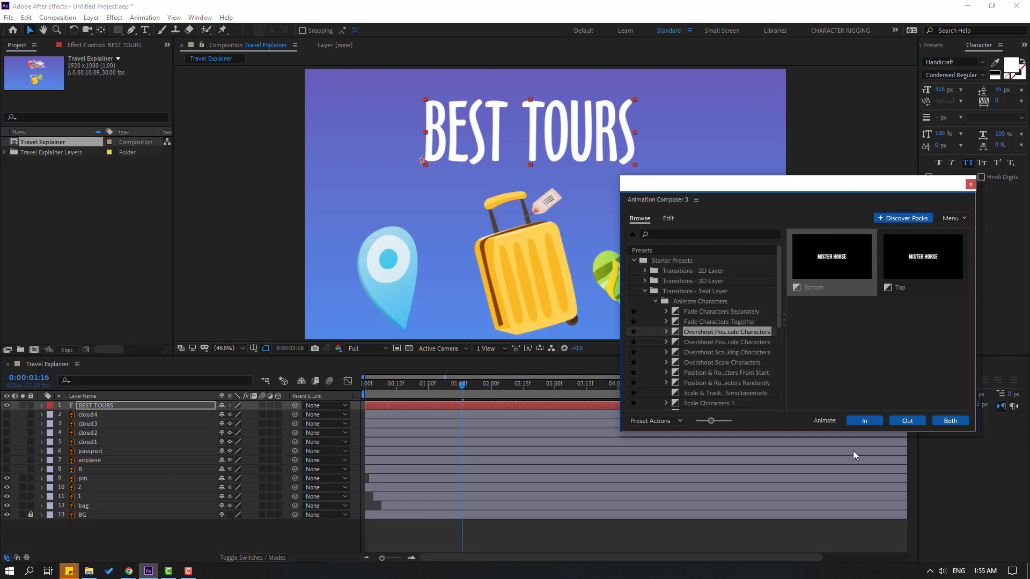
left_click(863, 421)
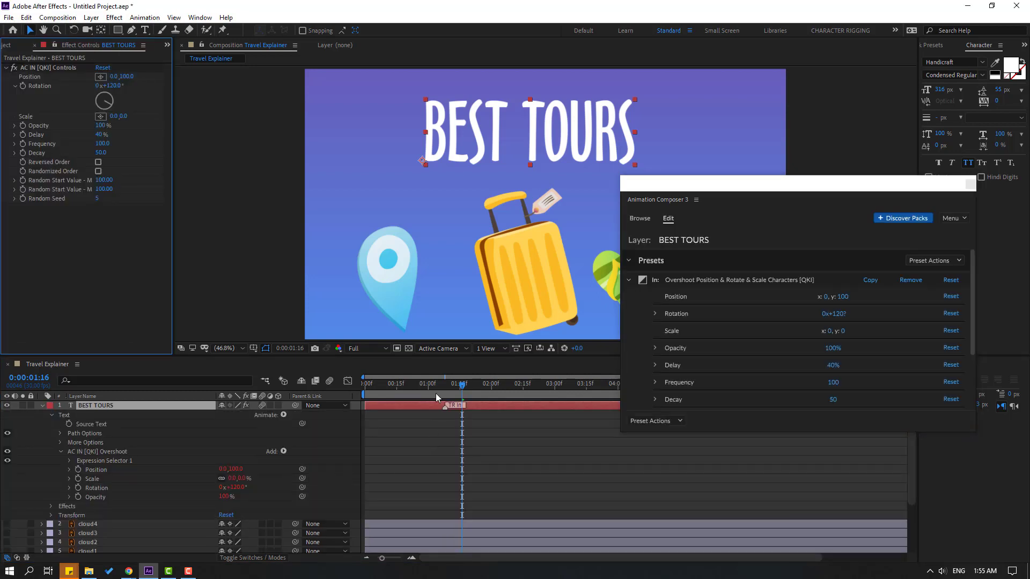
- Shift the title's In transition marker later, collapse the layer's properties and preview the entrance
left_click_drag(443, 409, 467, 408)
left_click(42, 406)
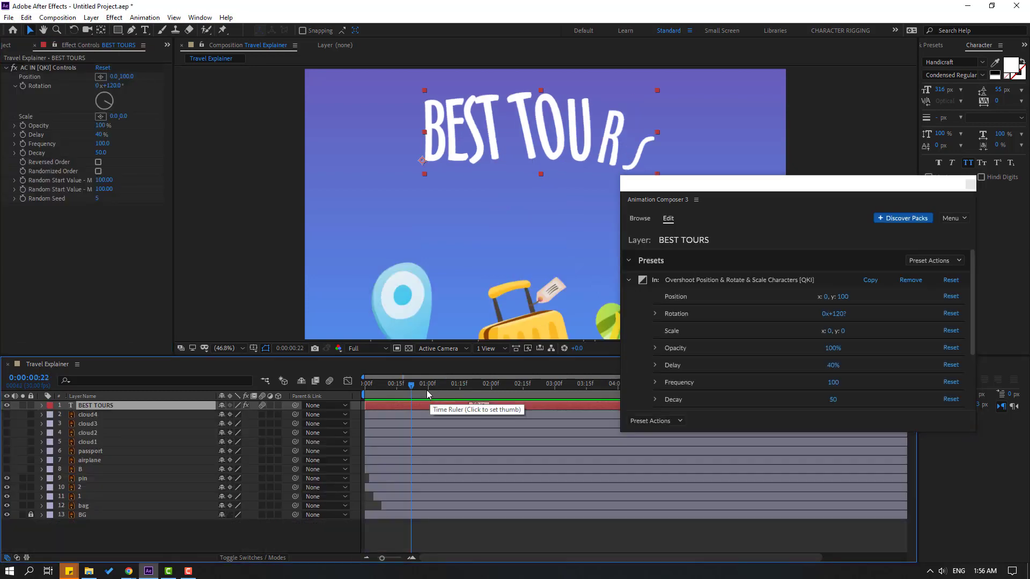
key("space")
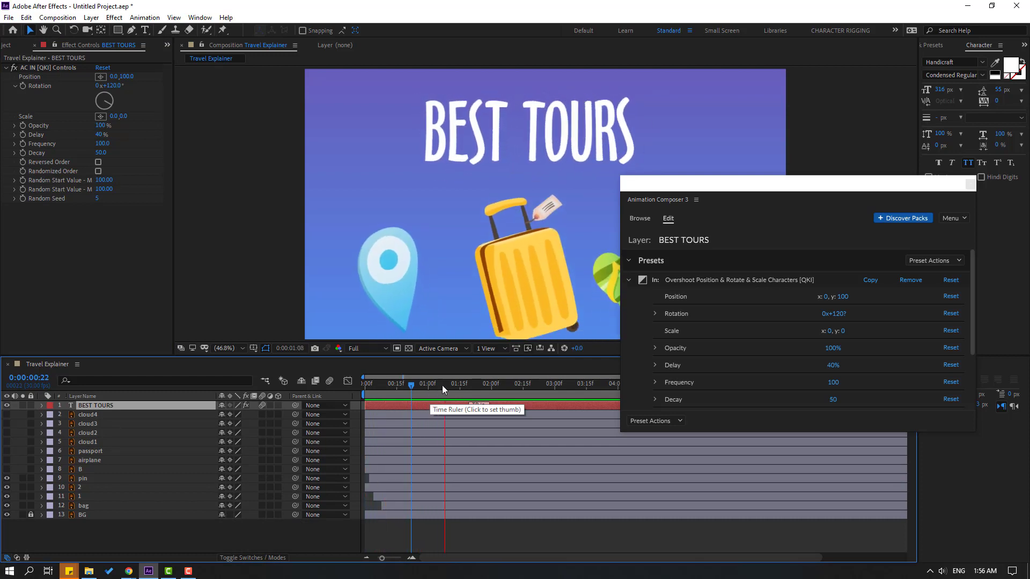
key("space")
left_click_drag(437, 384, 415, 384)
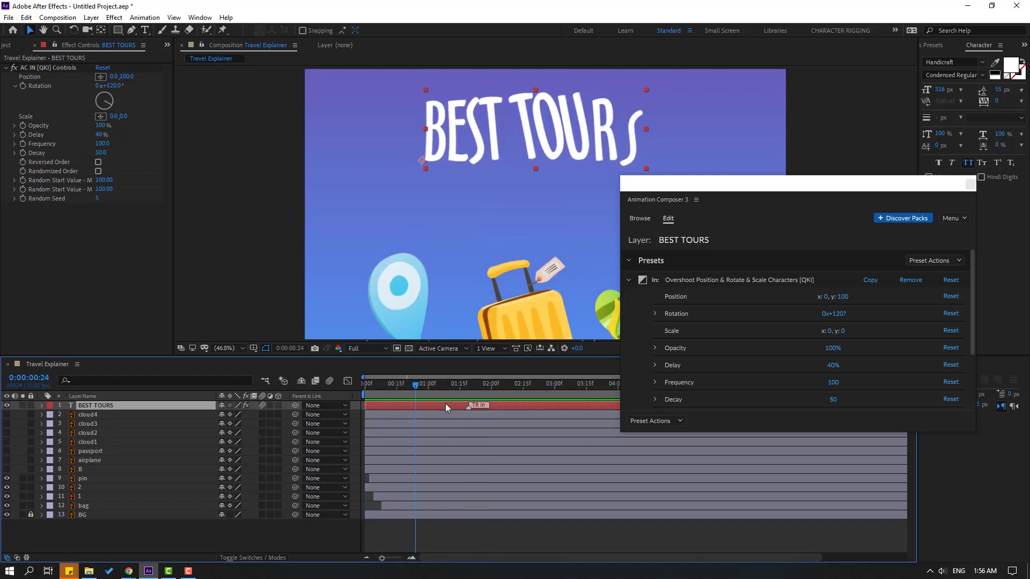
- Move the title's In transition marker slightly earlier and preview the text animation again
left_click_drag(464, 408, 459, 407)
key("space")
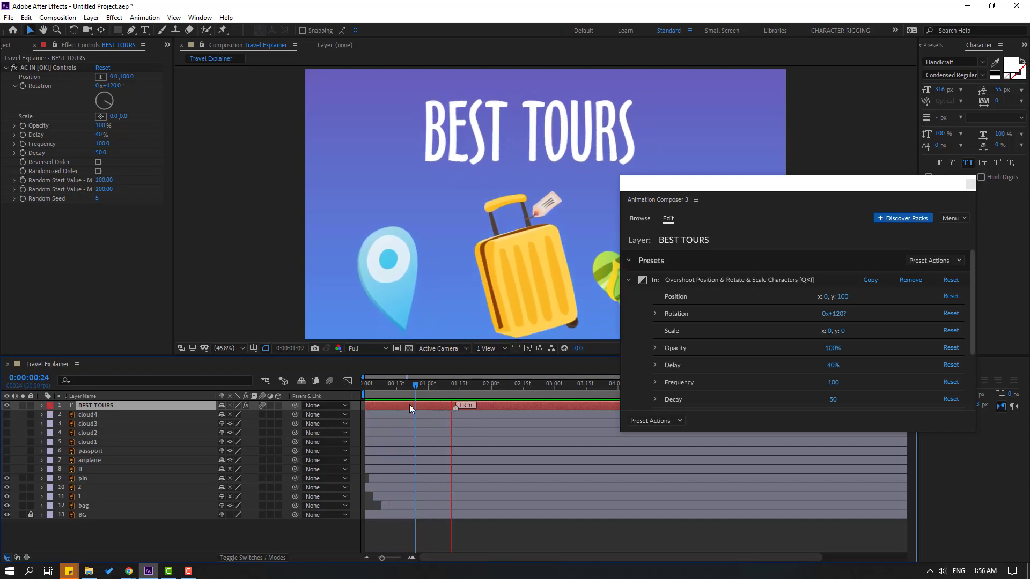
key("space")
- Shift the BEST TOURS layer to start about ten frames later, preview the entrance and close Animation Composer 3
left_click_drag(380, 405, 464, 386)
key("space")
key("space")
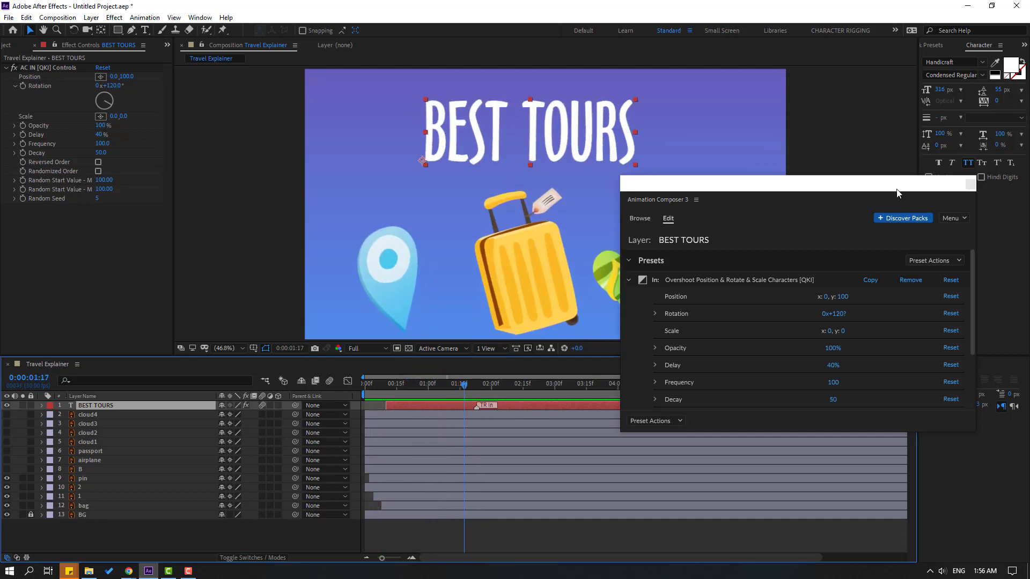
left_click_drag(906, 183, 807, 207)
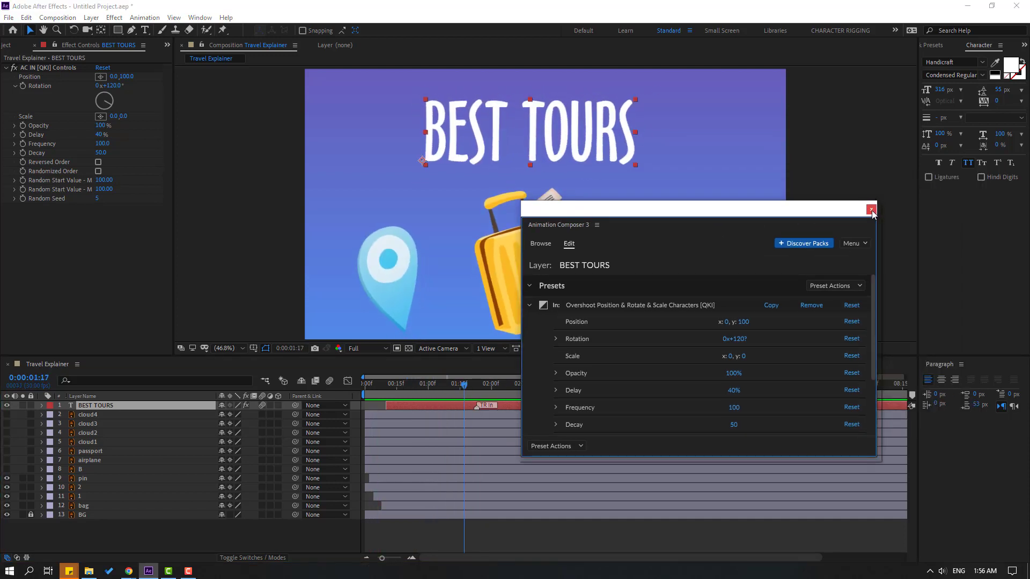
left_click(870, 210)
- Add a null object layer to the composition and rename it Fake Camera
left_click(192, 548)
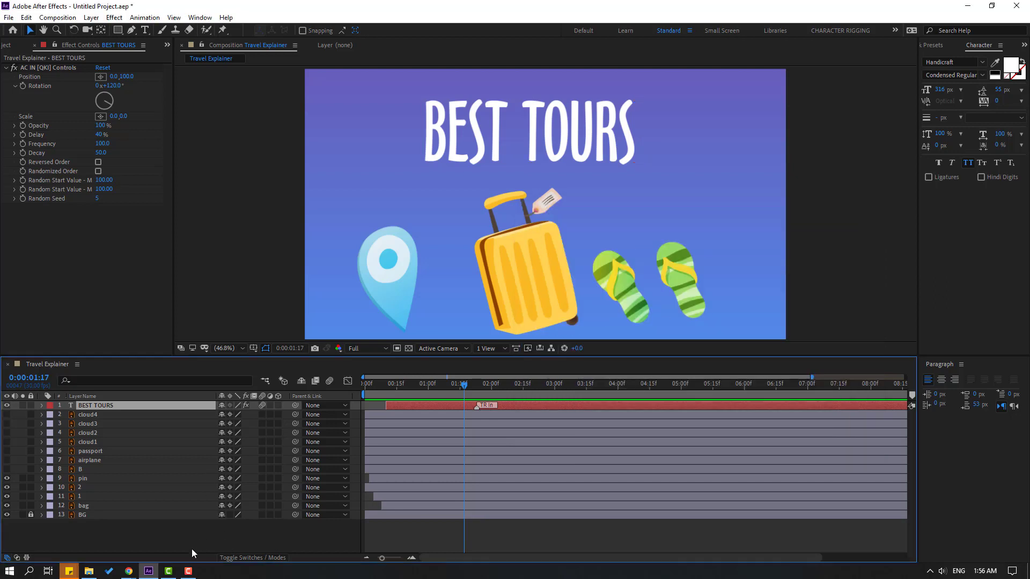
right_click(150, 527)
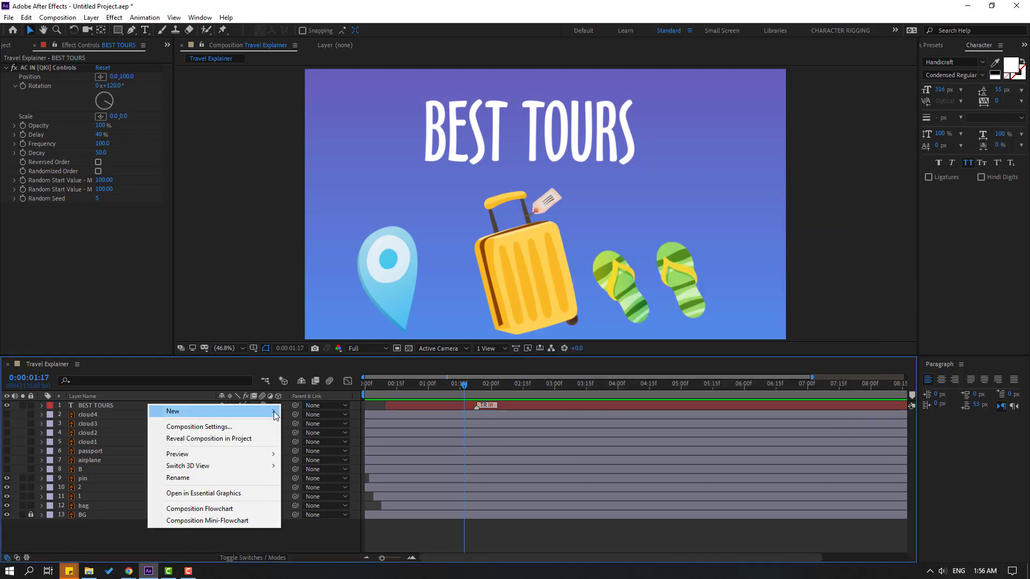
mouse_move(252, 411)
left_click(316, 473)
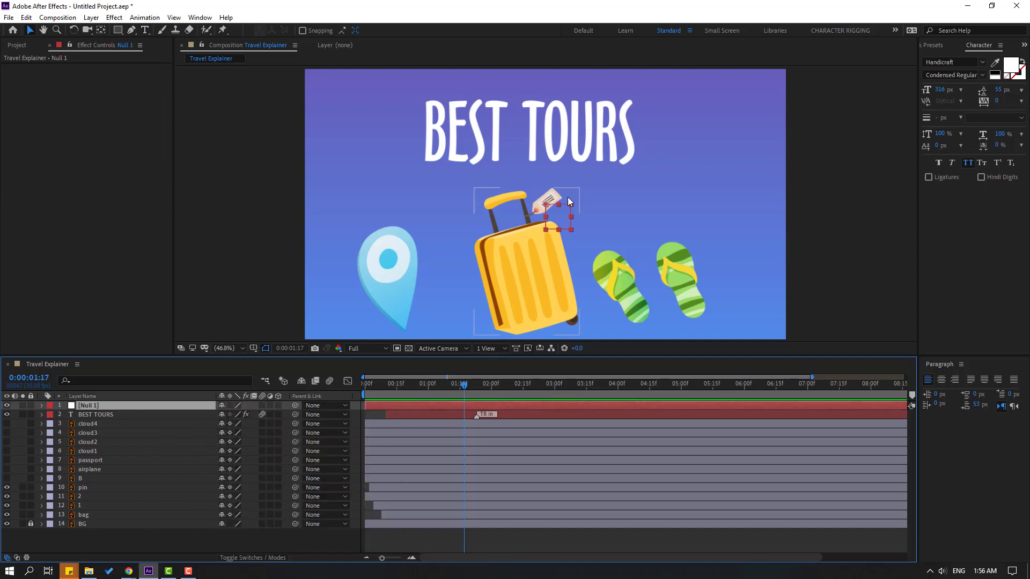
left_click(102, 31)
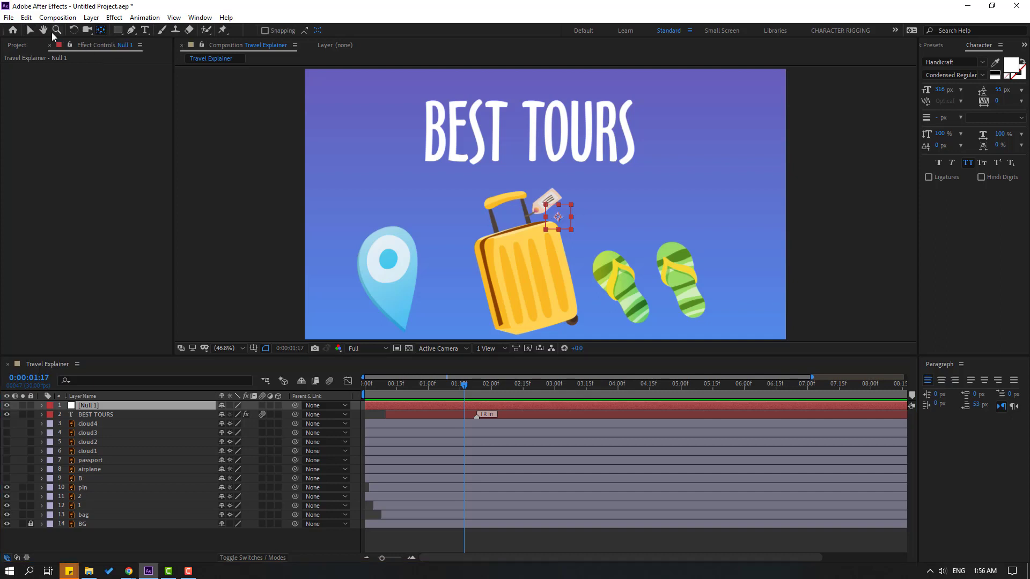
left_click(29, 30)
left_click(87, 407)
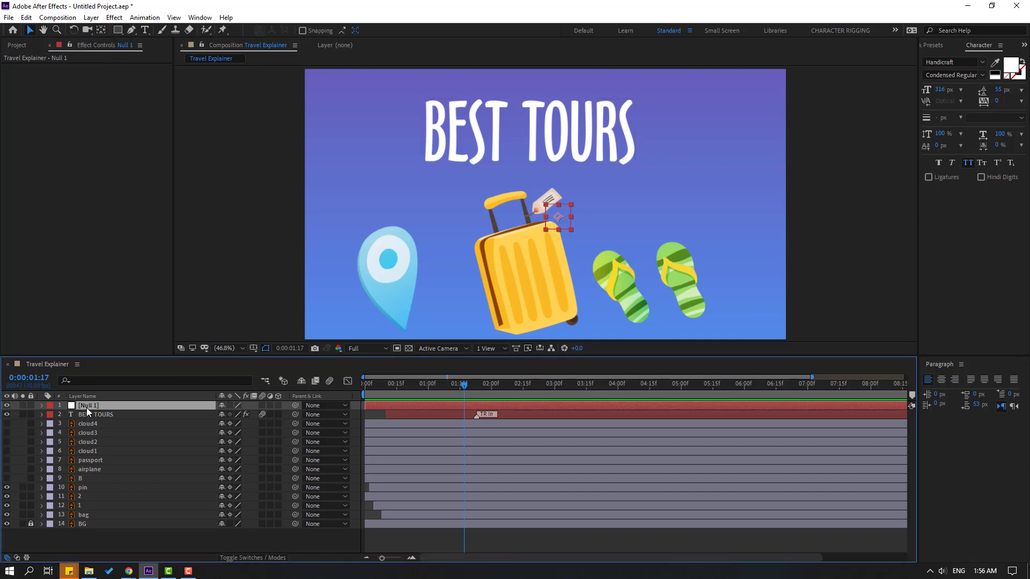
key("Return")
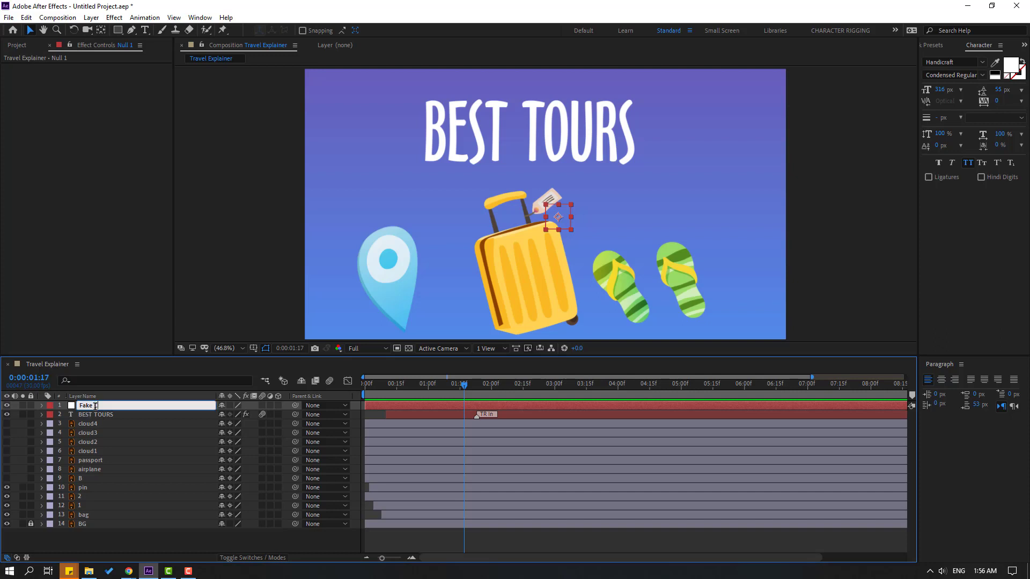
type("Fake Camera")
key("Return")
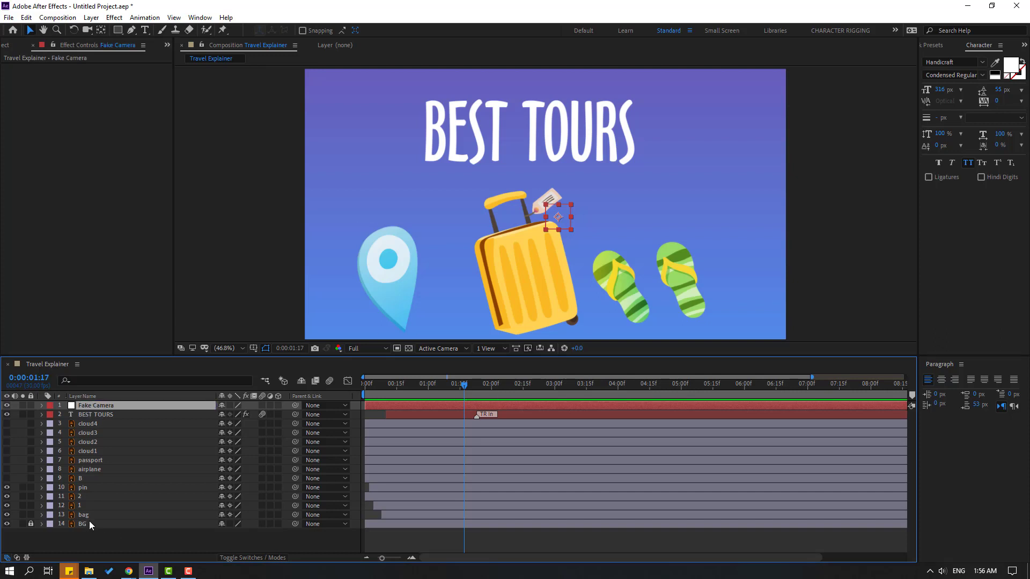
- Parent all layers from BEST TOURS down to bag to the Fake Camera null, leaving out BG
left_click(85, 515)
left_click(95, 416, "shift")
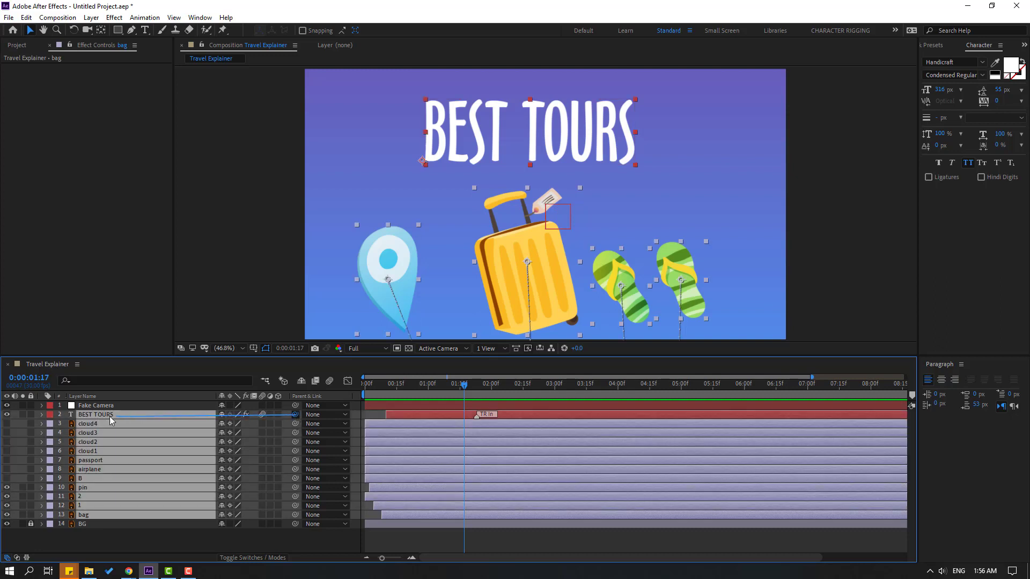
left_click_drag(110, 420, 94, 407)
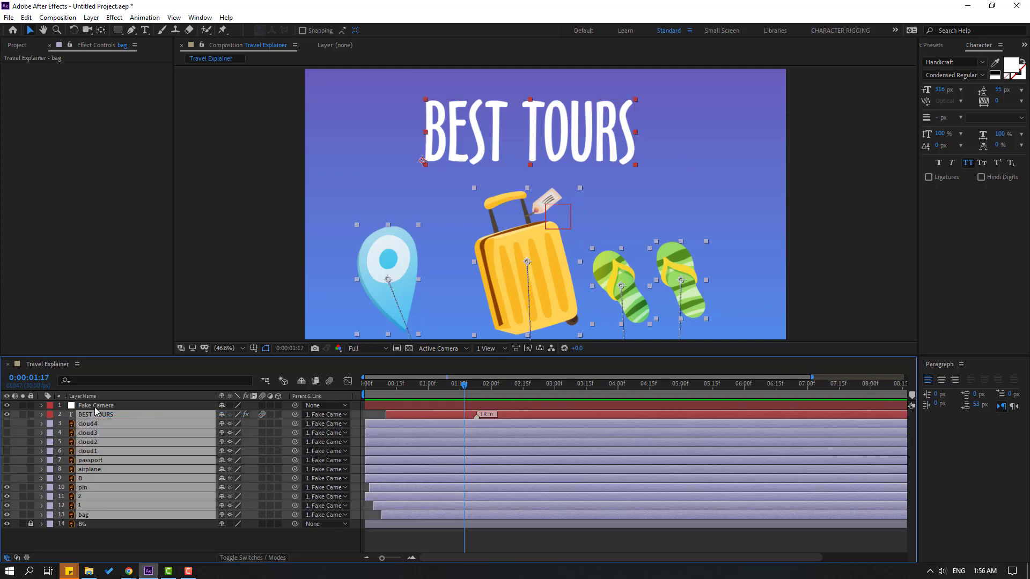
left_click(137, 539)
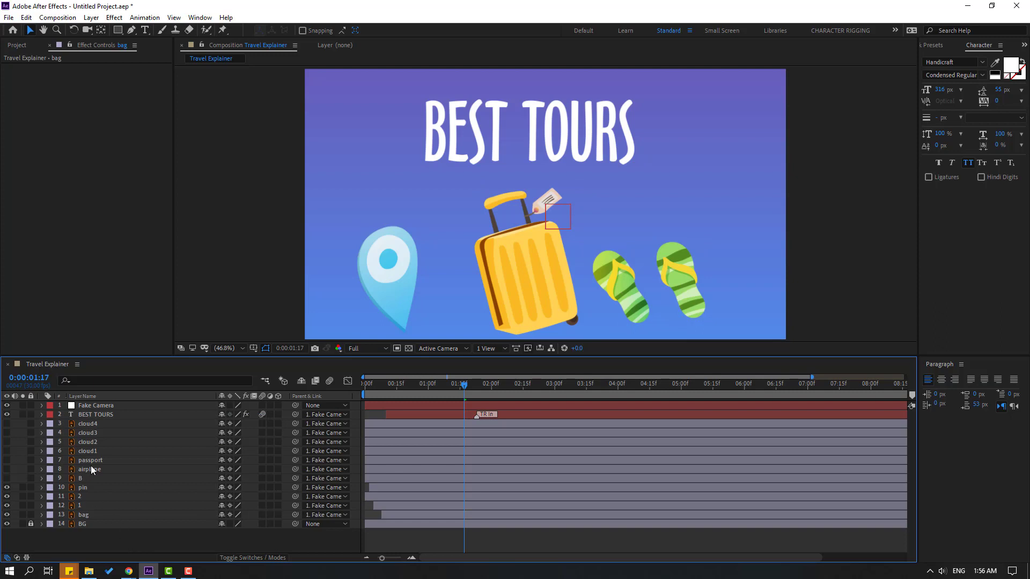
- Keyframe Fake Camera's Position at 0:00:01:20, and at 0:00:02:25 set its Y value to 1657 to move the objects out of frame
left_click(96, 407)
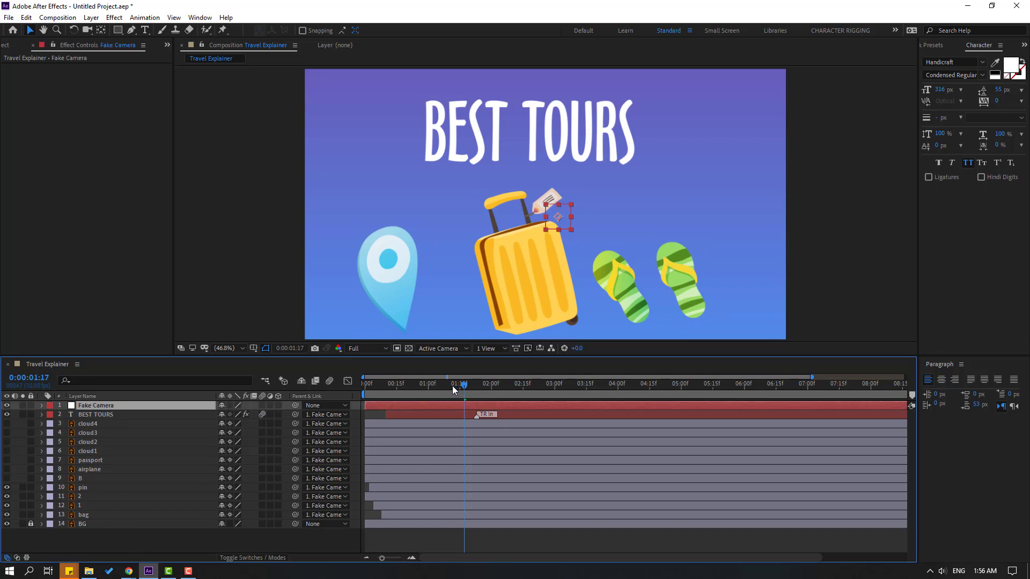
mouse_move(452, 385)
left_mouse_down()
mouse_move(388, 390)
mouse_move(471, 389)
left_mouse_up()
key("p")
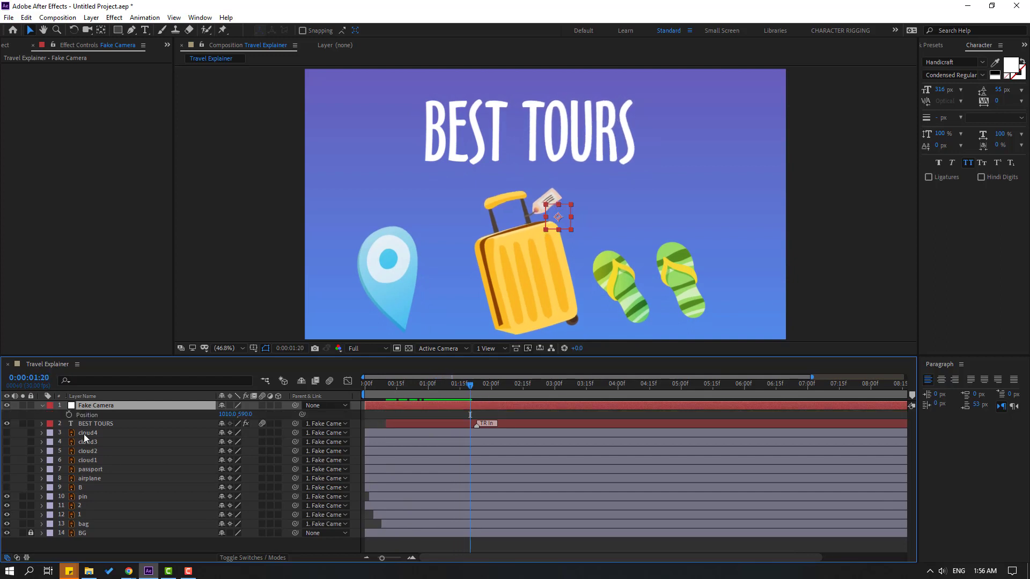
left_click(69, 415)
left_click_drag(481, 390, 543, 391)
left_click_drag(246, 414, 804, 413)
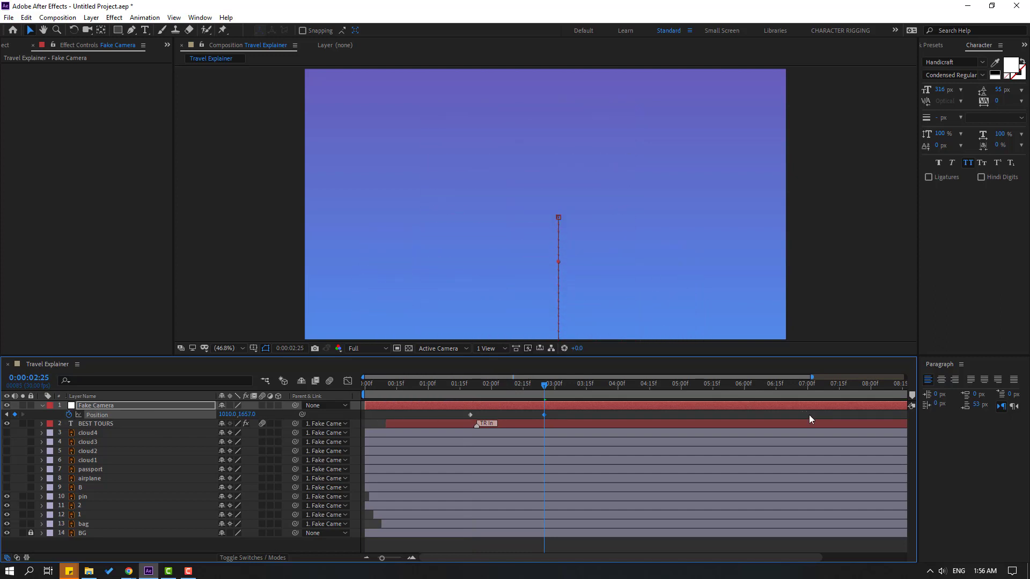
- Apply Easy Ease to Fake Camera's two Position keyframes
right_click(471, 415)
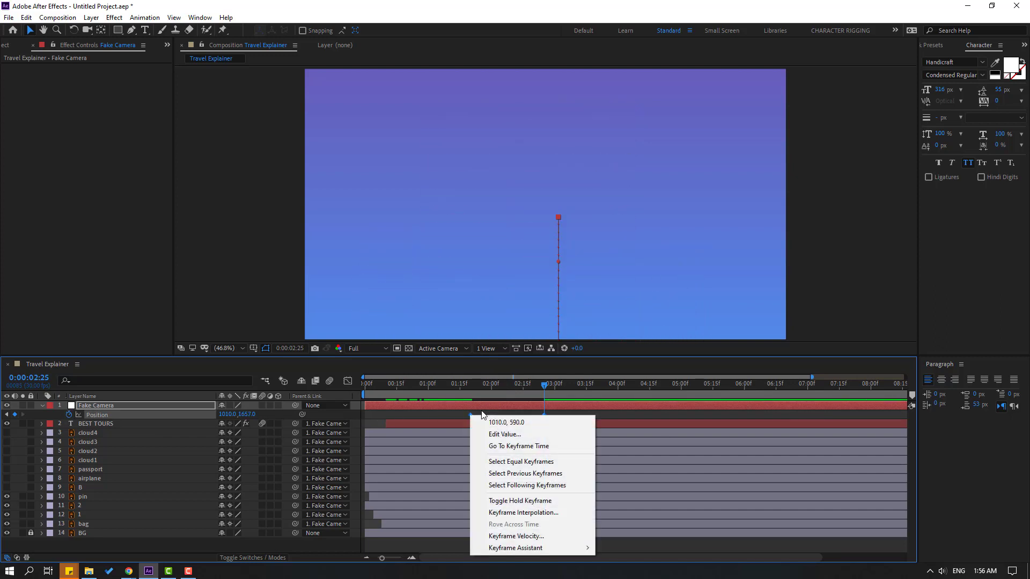
mouse_move(544, 548)
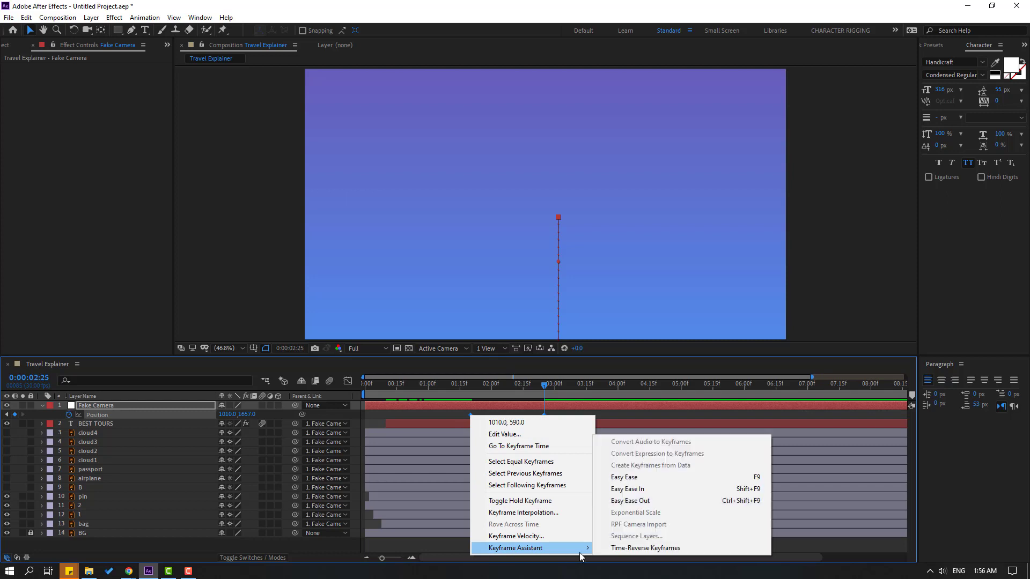
left_click(639, 478)
- Lengthen the first Position keyframe's outgoing handle in the speed graph so the move peaks late, preview it and return to the layer bars
left_click(348, 381)
left_click(470, 527)
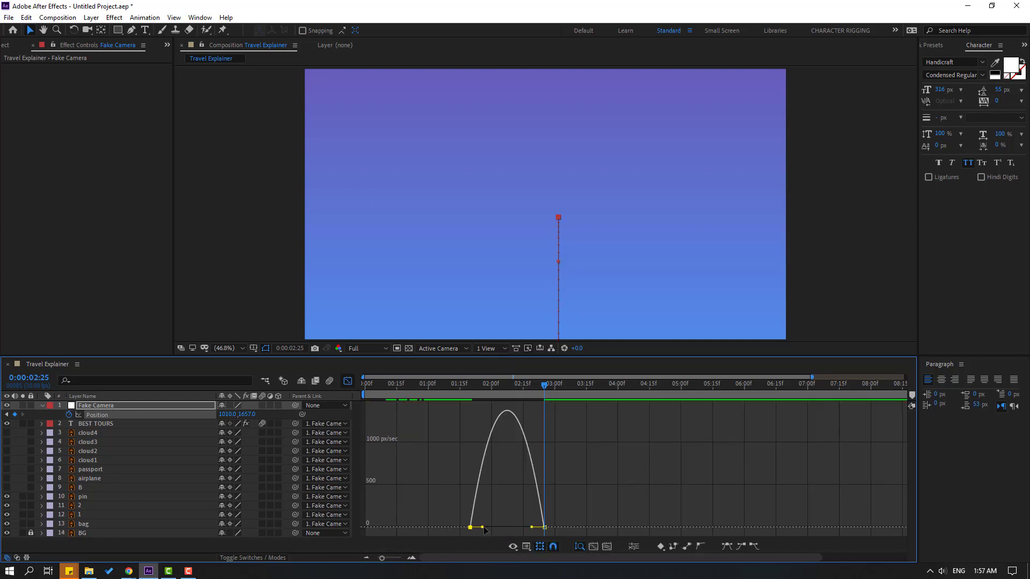
left_click_drag(483, 527, 502, 528)
key("space")
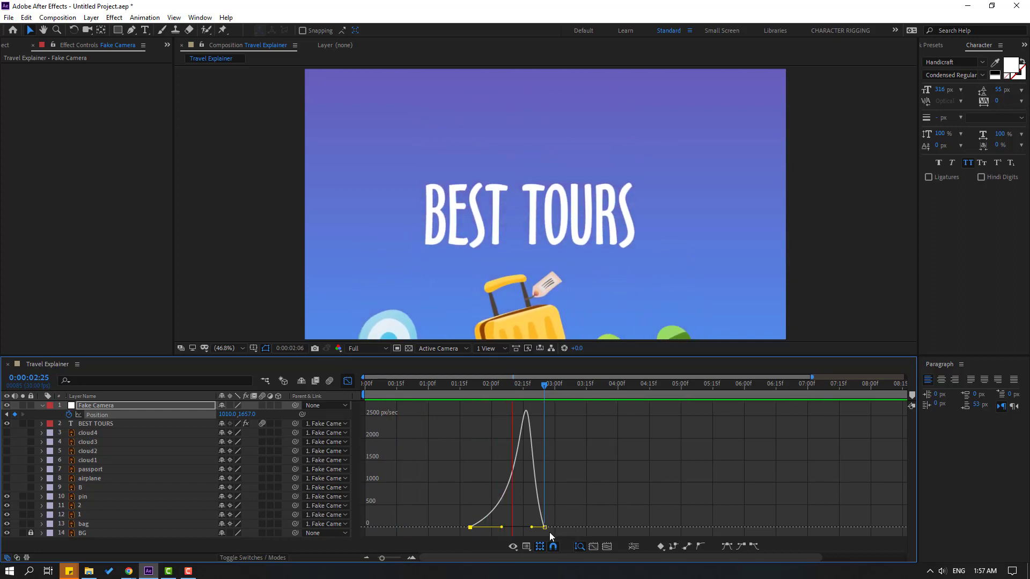
left_click_drag(508, 384, 557, 385)
key("shift+F3")
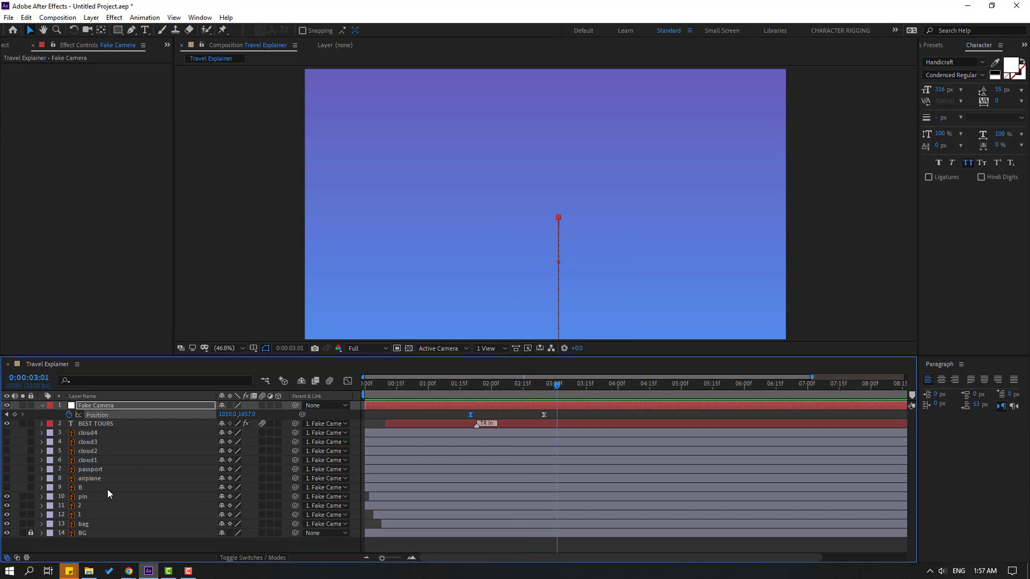
- Select the layers from cloud4 down to airplane and turn on their visibility
left_click(91, 432)
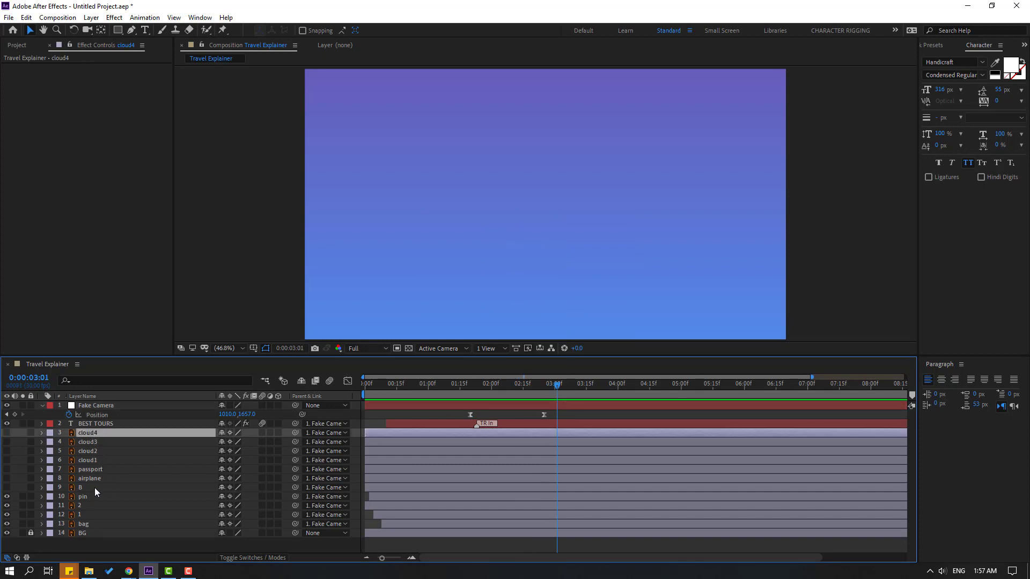
left_click(86, 481, "shift")
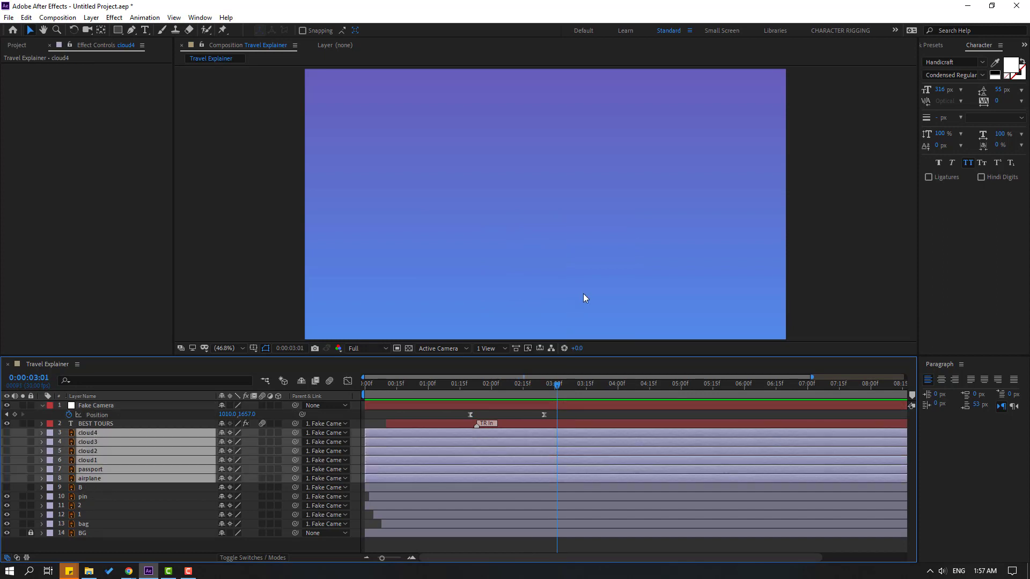
key("comma")
key("comma")
key("comma")
key("comma")
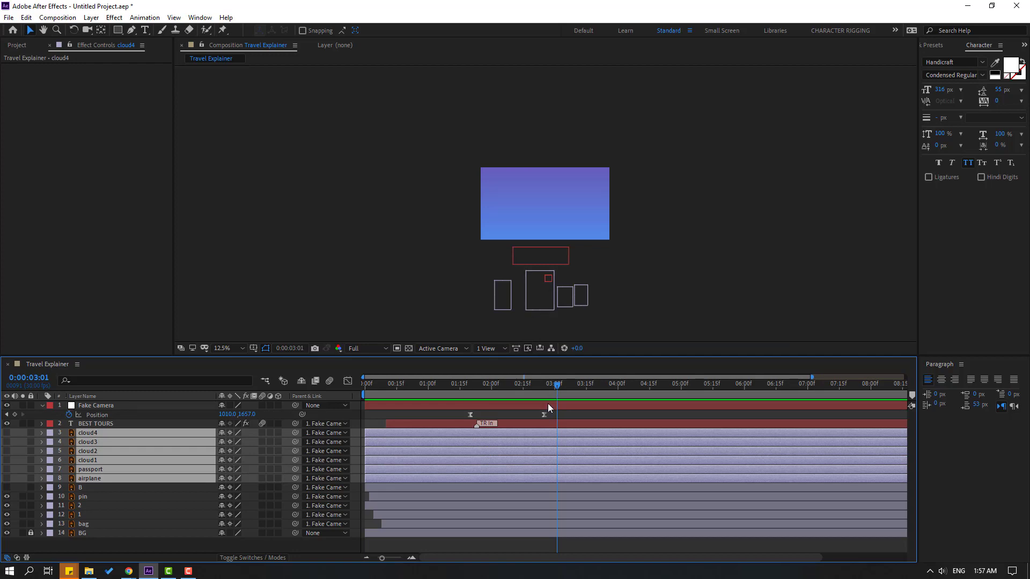
key("alt+shift+p")
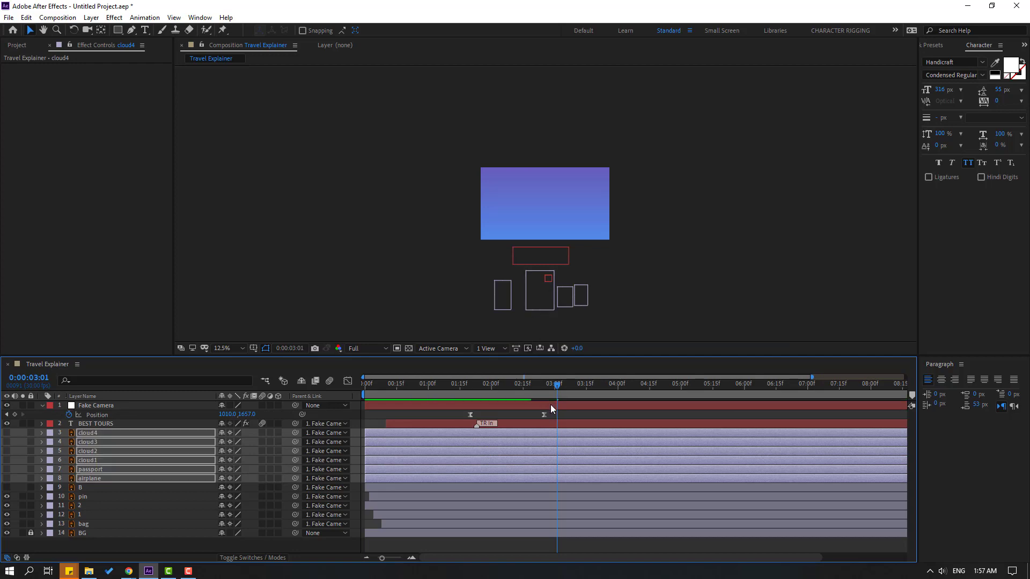
left_click_drag(7, 433, 6, 478)
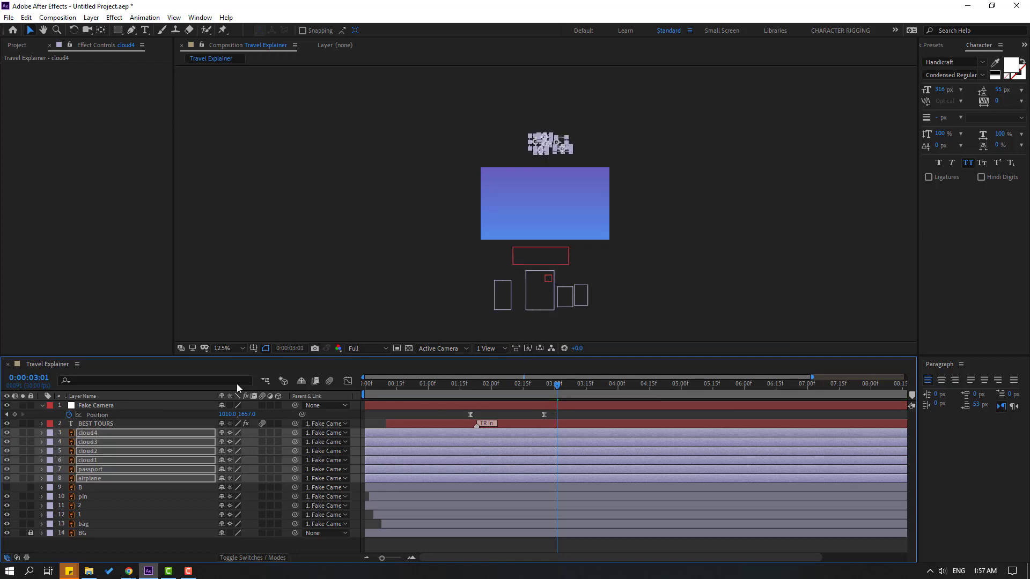
- Move the selected cloud, passport and airplane layers down into the frame, check the camera move and fit the composition view
key("shift+Down")
key("shift+Down")
key("shift+Down")
key("shift+Down")
key("shift+Down")
key("shift+Down")
key("shift+Down")
key("shift+Down")
key("shift+Down")
key("shift+Down")
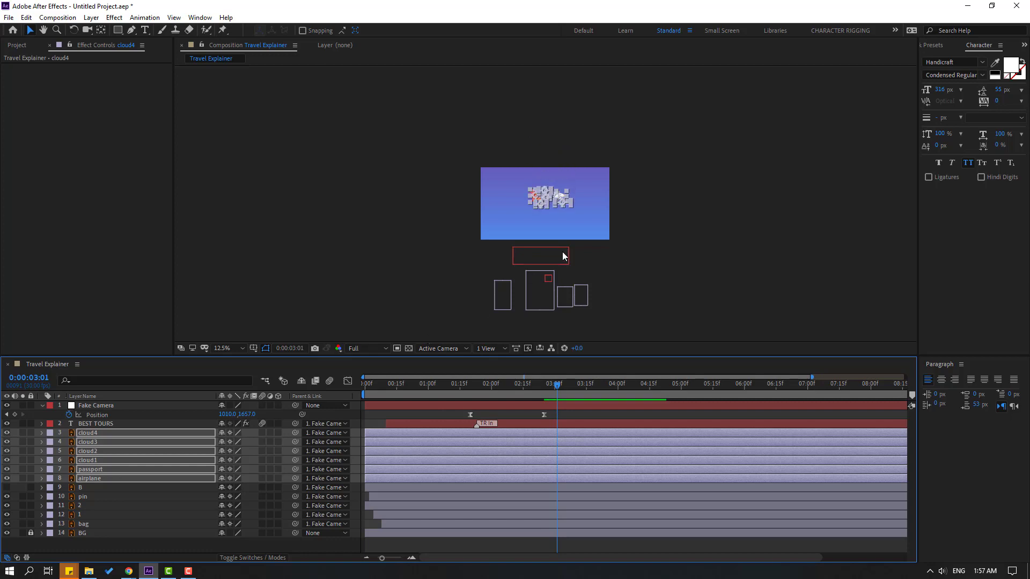
key("period")
left_click_drag(546, 383, 515, 387)
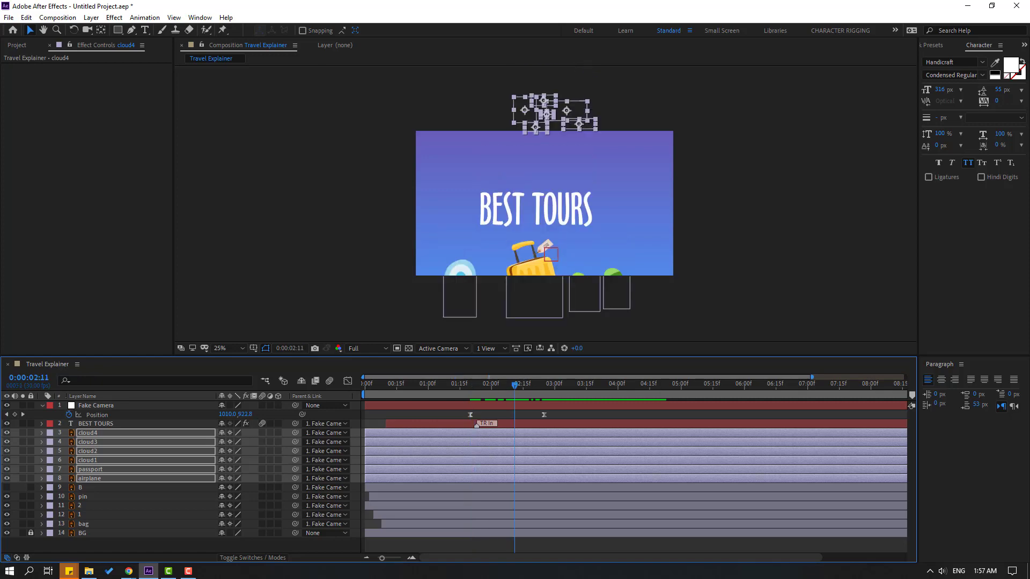
left_click(244, 349)
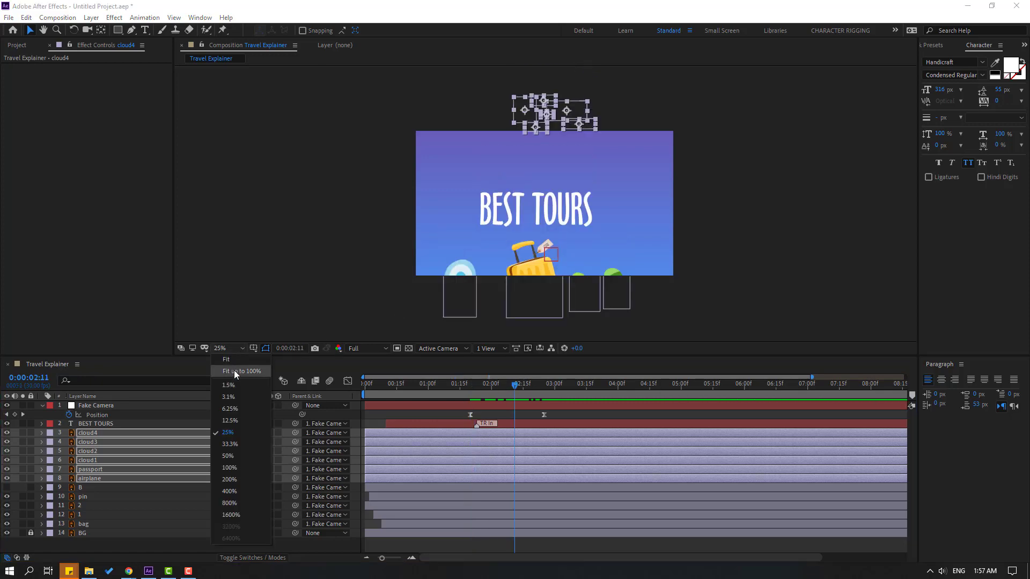
left_click(234, 371)
left_click(394, 414)
- At 0:00:03:04, scale the four cloud layers to 261%
left_click(97, 434)
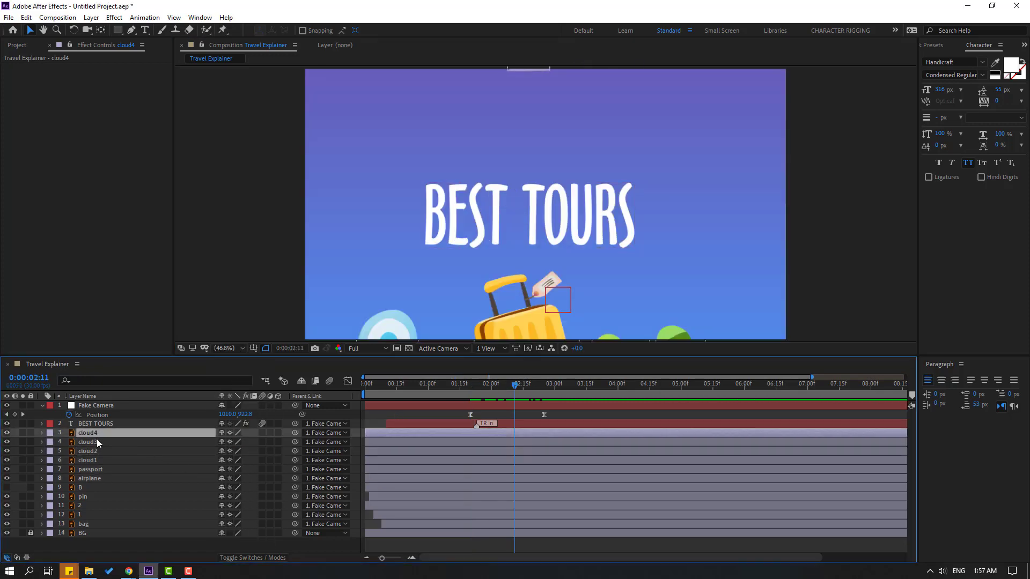
left_click_drag(522, 388, 566, 393)
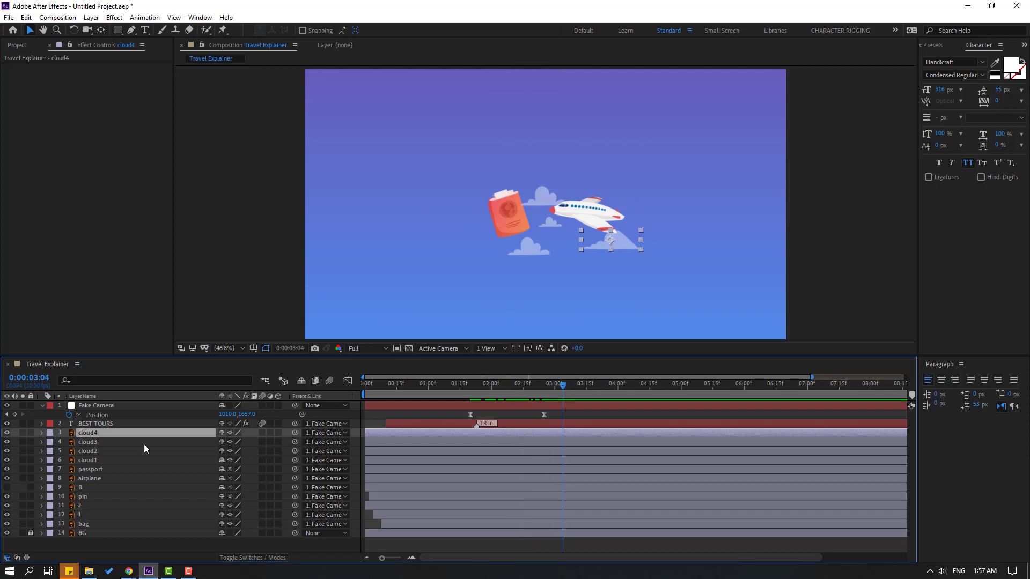
left_click(95, 460, "shift")
key("s")
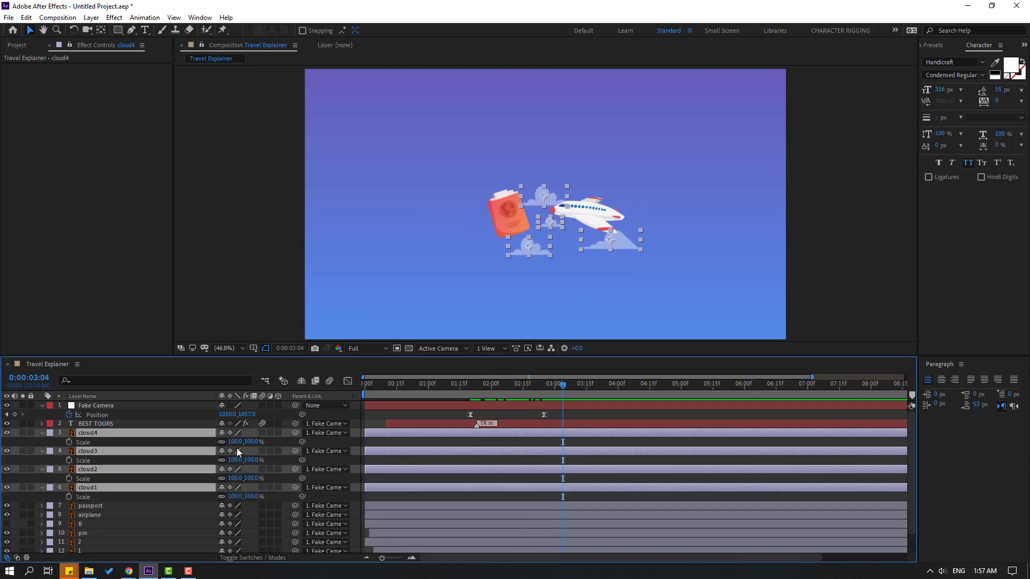
left_click_drag(235, 443, 321, 442)
left_click(620, 246)
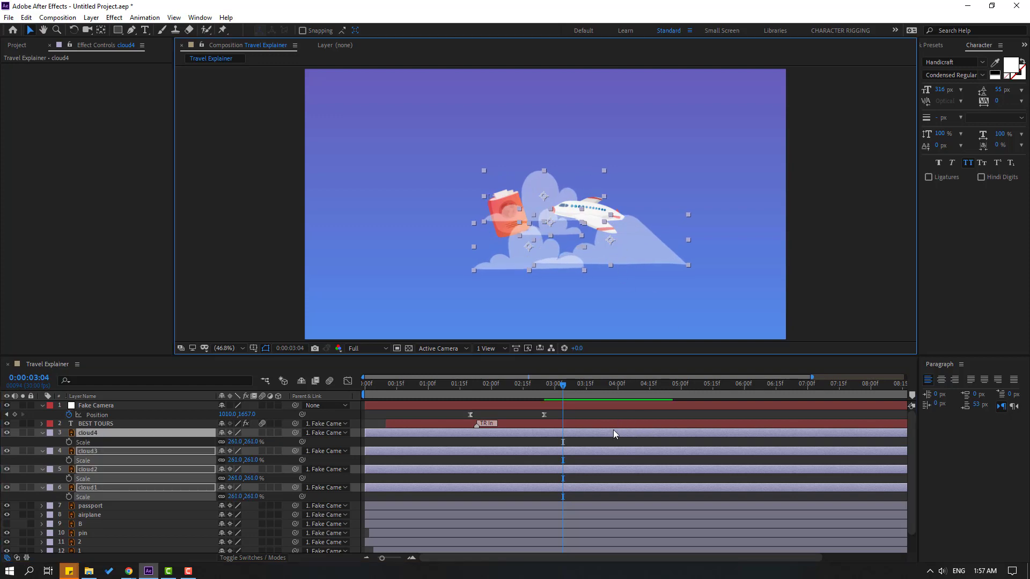
left_click(615, 442)
- Spread the four clouds around the frame, with cloud4 lower right, cloud3 lower left, cloud1 upper right and cloud2 upper left
left_click_drag(647, 255, 712, 309)
left_click_drag(538, 266, 401, 293)
left_click_drag(533, 189, 670, 144)
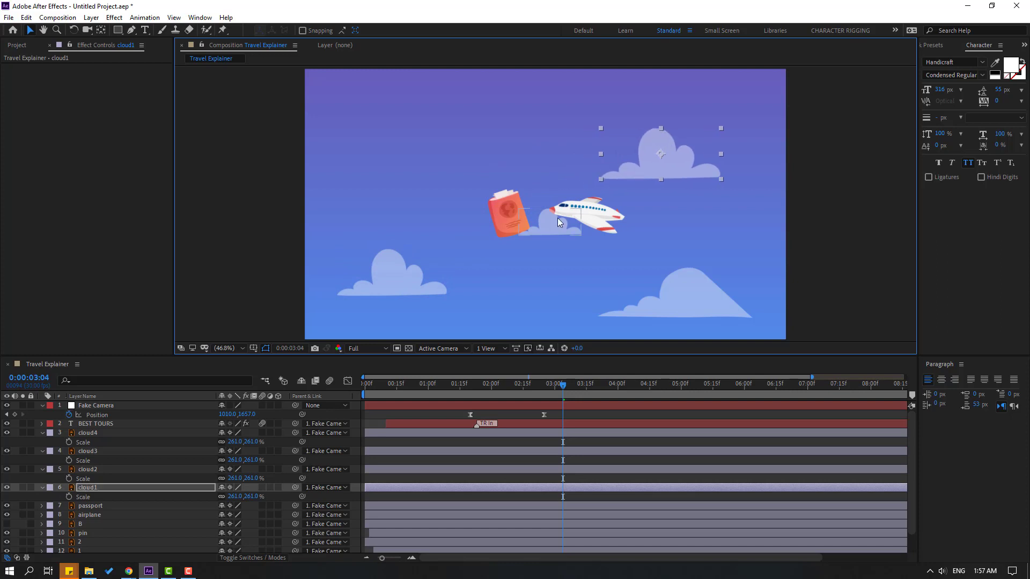
left_click_drag(558, 217, 414, 137)
left_click_drag(430, 290, 494, 307)
left_click_drag(418, 153, 408, 150)
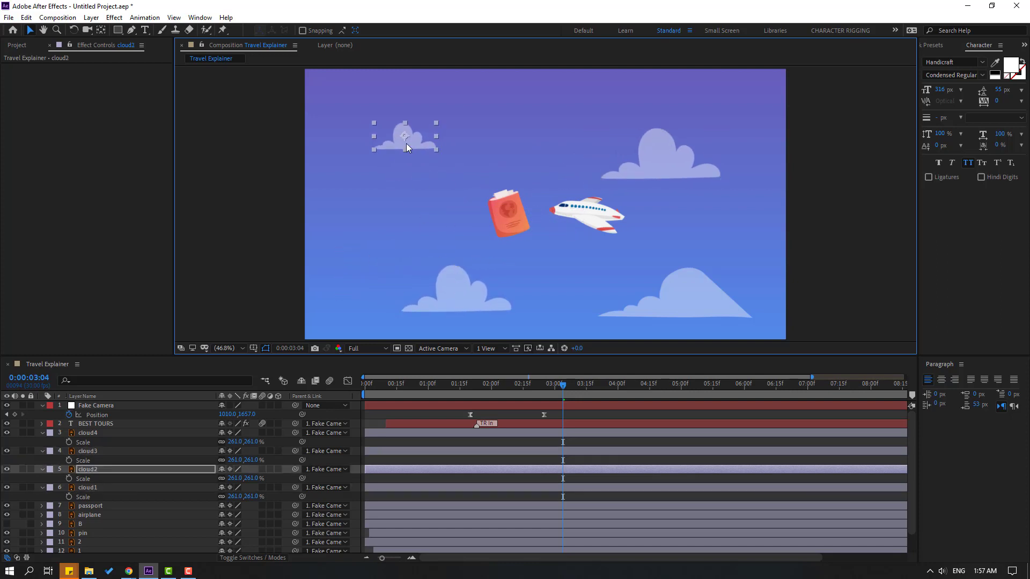
- Scale the airplane layer to 873% and move it outside the frame past its right edge
left_click(597, 223)
key("s")
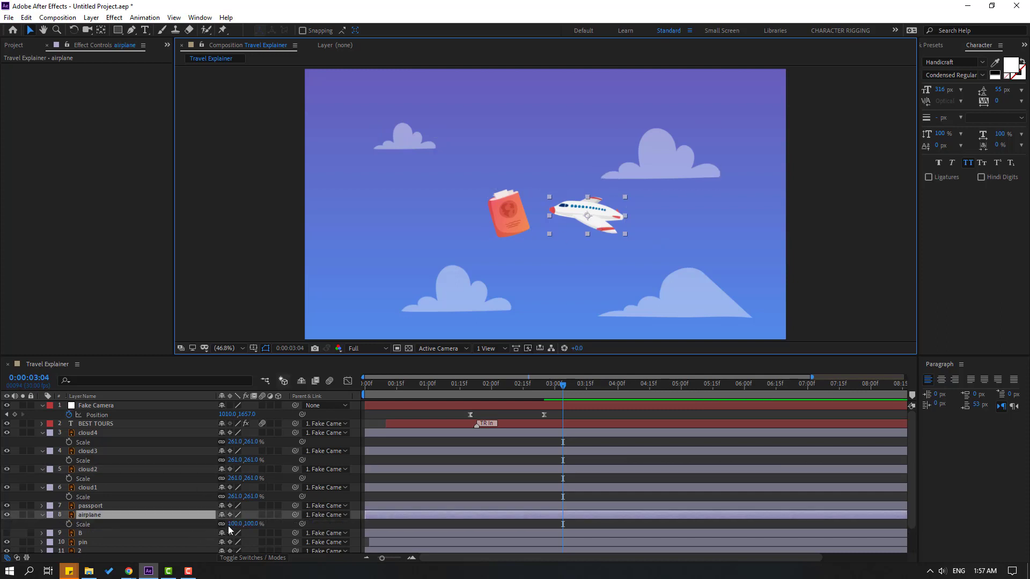
left_click_drag(230, 524, 439, 456)
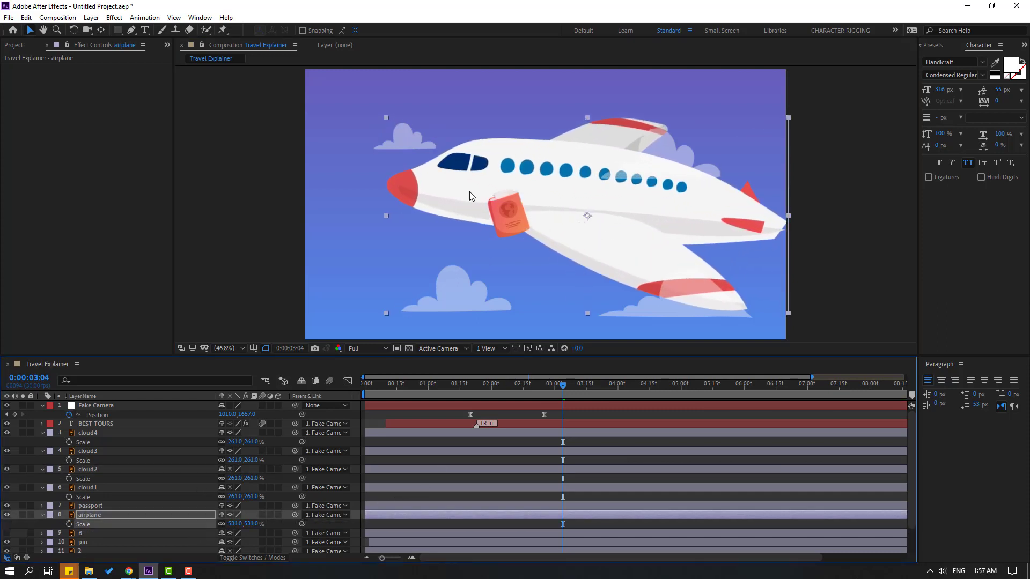
left_click_drag(447, 195, 479, 202)
left_click_drag(243, 524, 930, 211)
- Scale the passport layer to 290%
left_click(517, 206)
key("s")
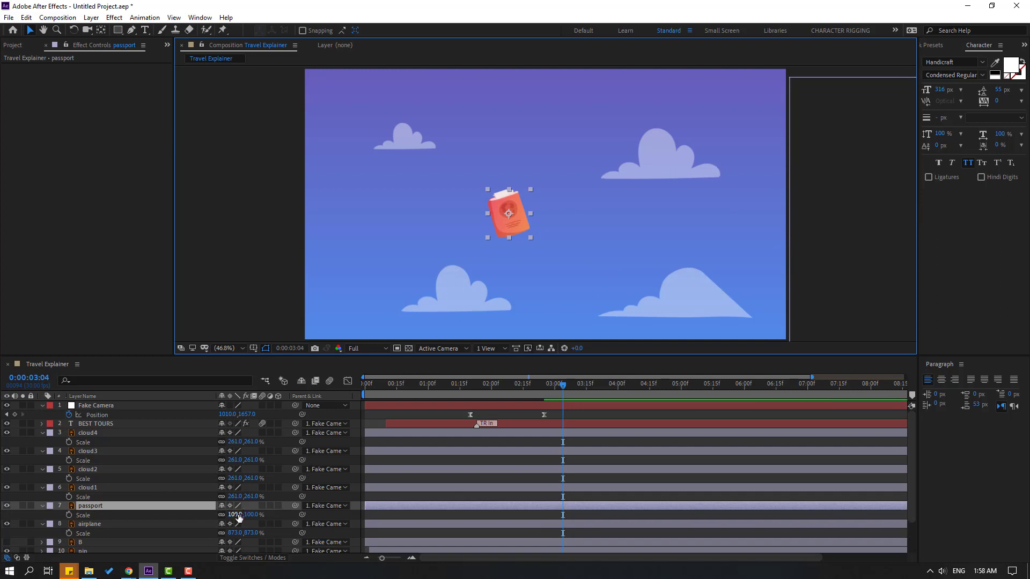
left_click_drag(236, 514, 332, 498)
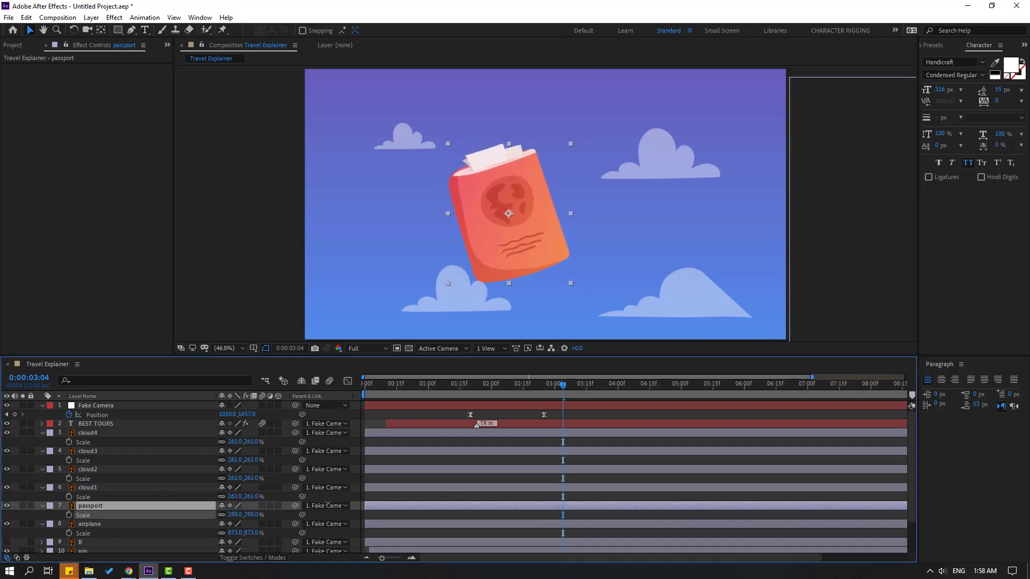
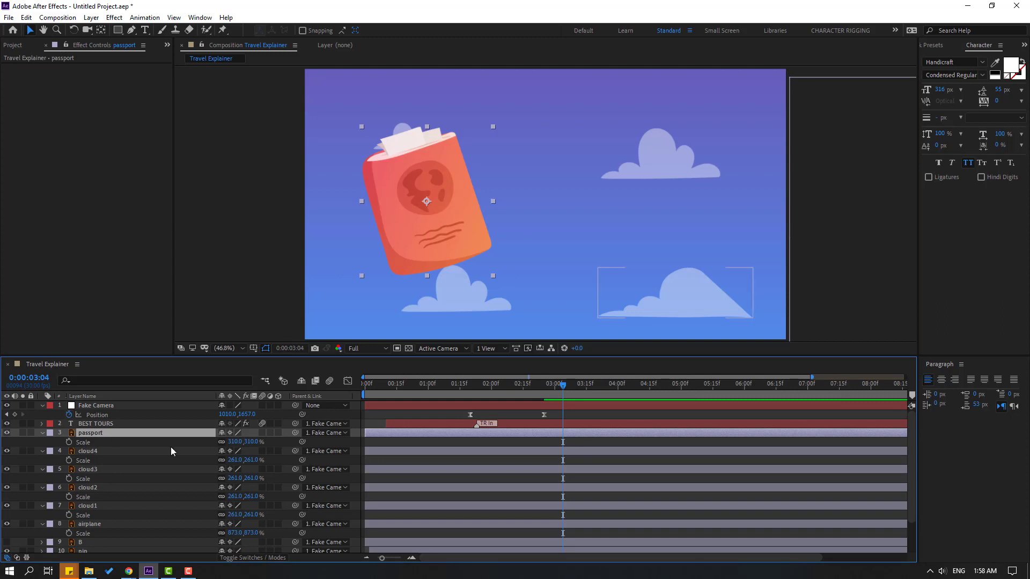
- Show the passport layer's Position and shift the layer to start at 0:00:02:27
key("p")
mouse_move(557, 390)
left_mouse_down()
mouse_move(524, 388)
mouse_move(548, 387)
left_mouse_up()
left_click_drag(379, 434, 494, 435)
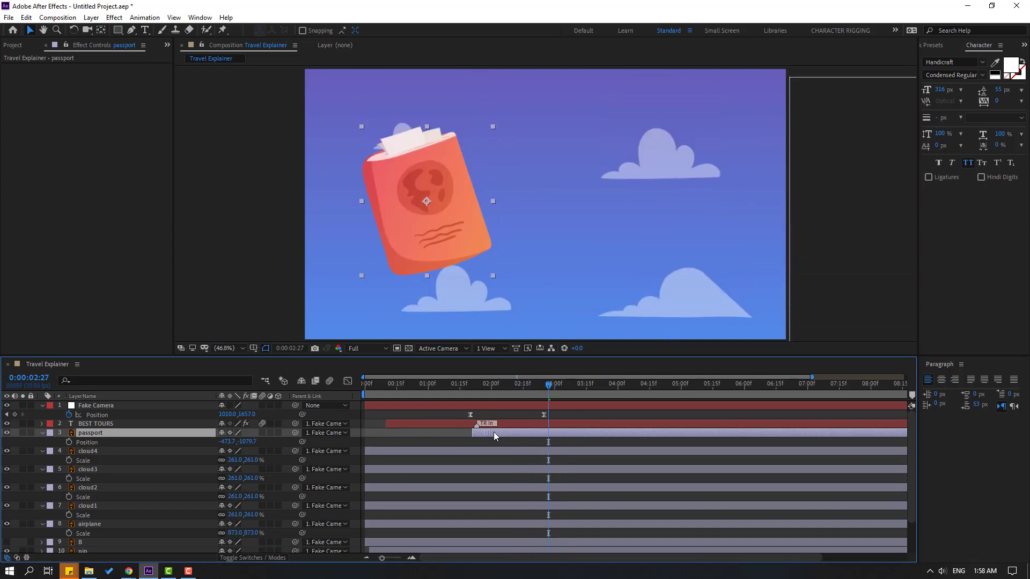
left_click_drag(557, 433, 562, 435)
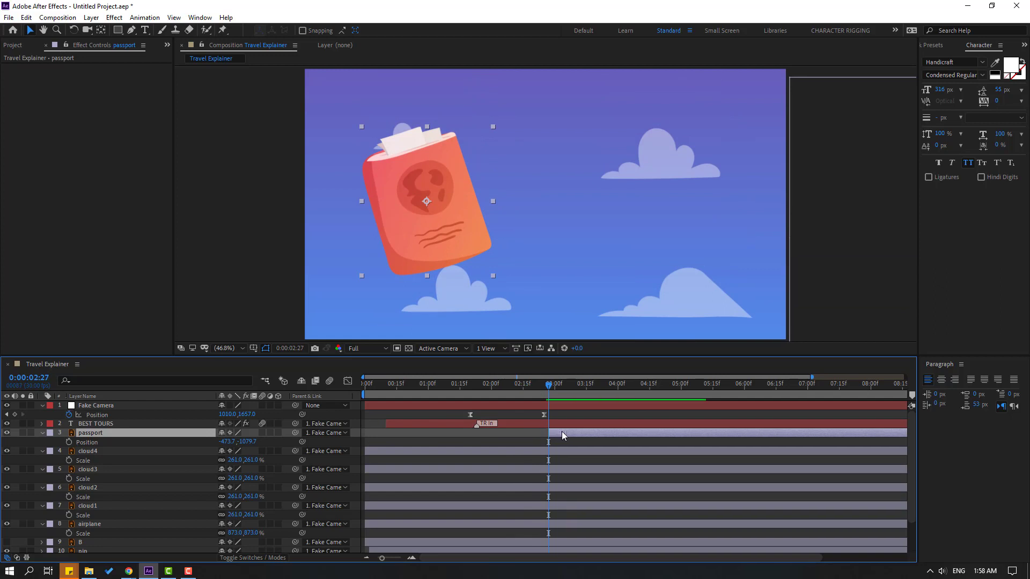
- Keyframe the passport's Position from x -1231.7 at 0:00:02:27 to x -431.7 at 0:00:04:00, applying Easy Ease to the keyframes
left_click_drag(234, 446, 155, 453)
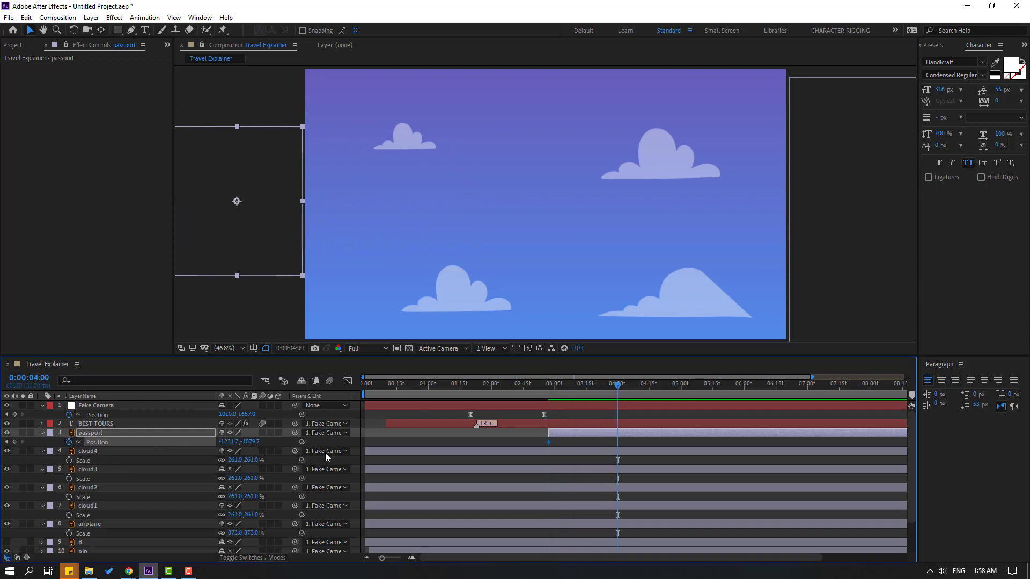
left_click_drag(226, 442, 538, 455)
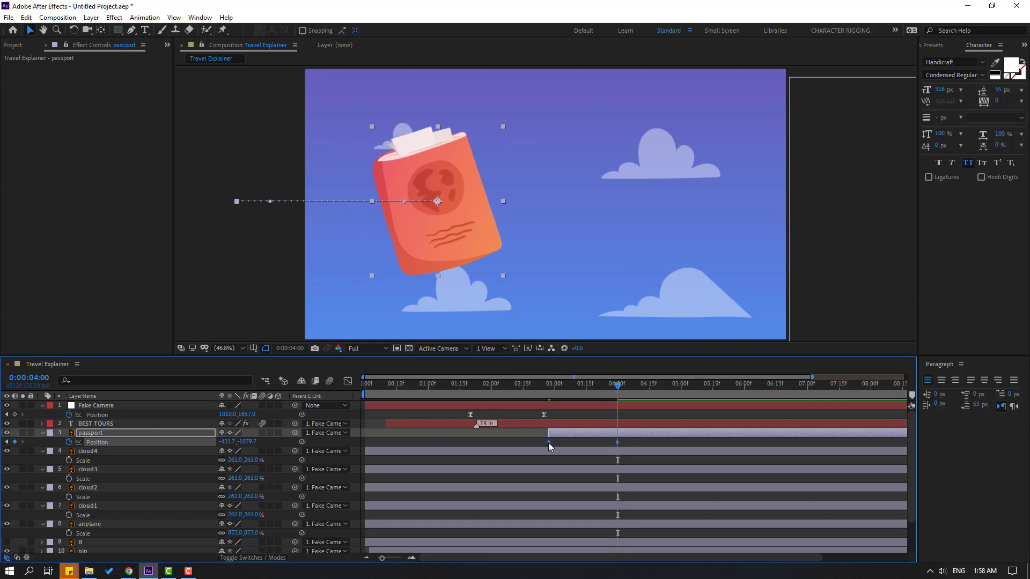
right_click(548, 442)
mouse_move(573, 436)
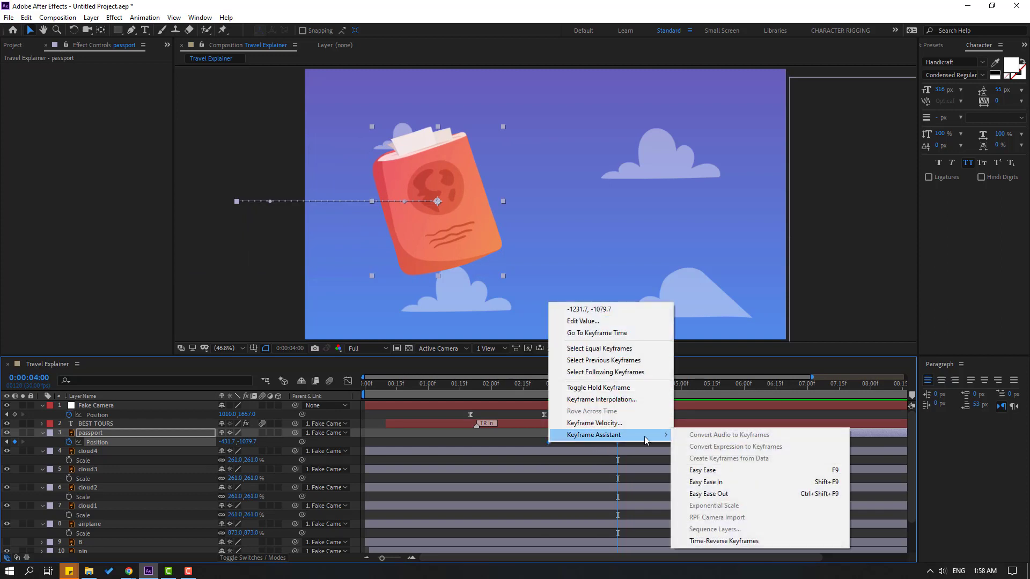
left_click(713, 470)
- Lengthen the first Position keyframe's ease in the speed graph so the passport's speed peaks late, and preview the motion
left_click(549, 382)
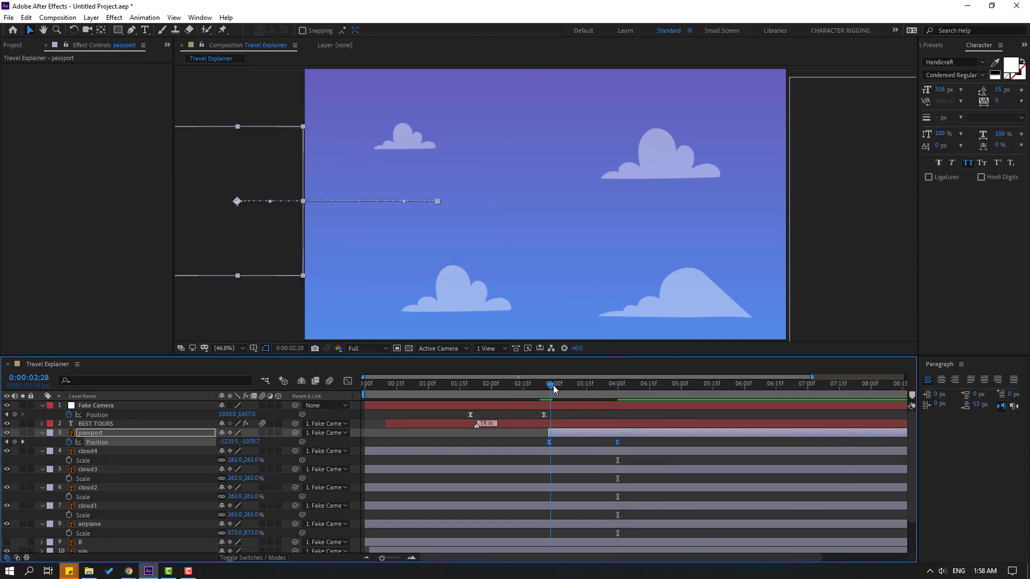
left_click(348, 381)
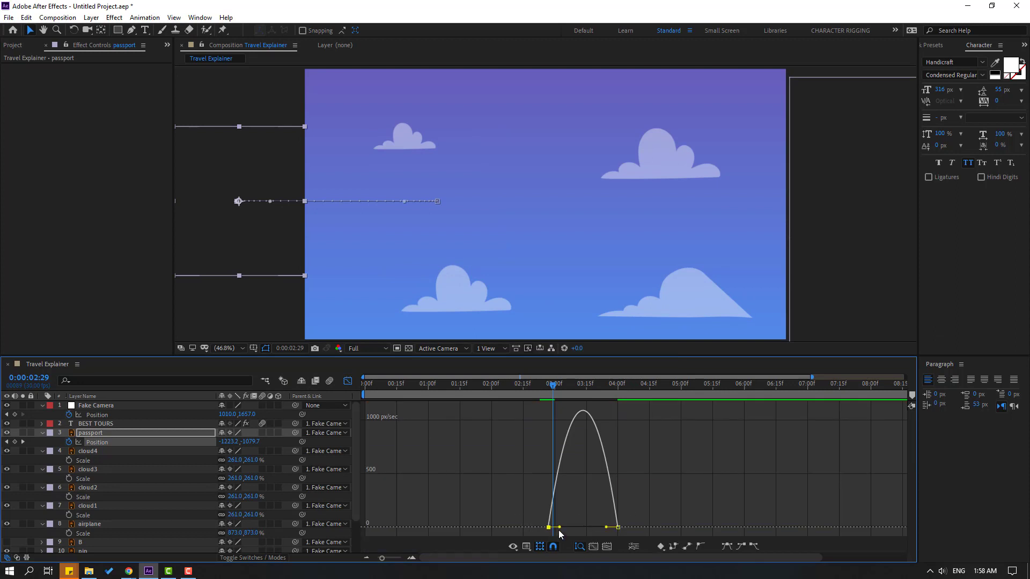
left_click_drag(559, 527, 573, 527)
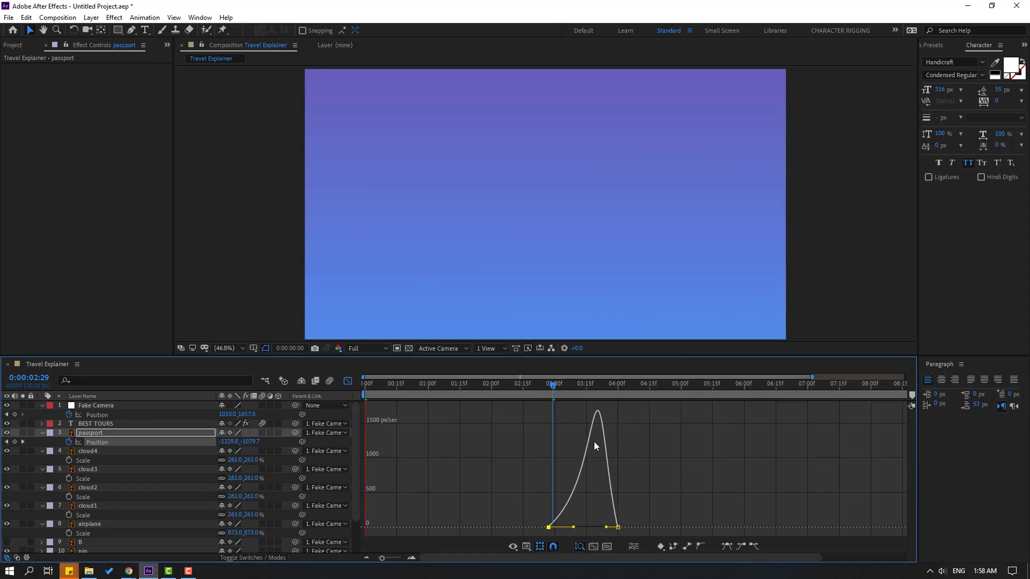
key("space")
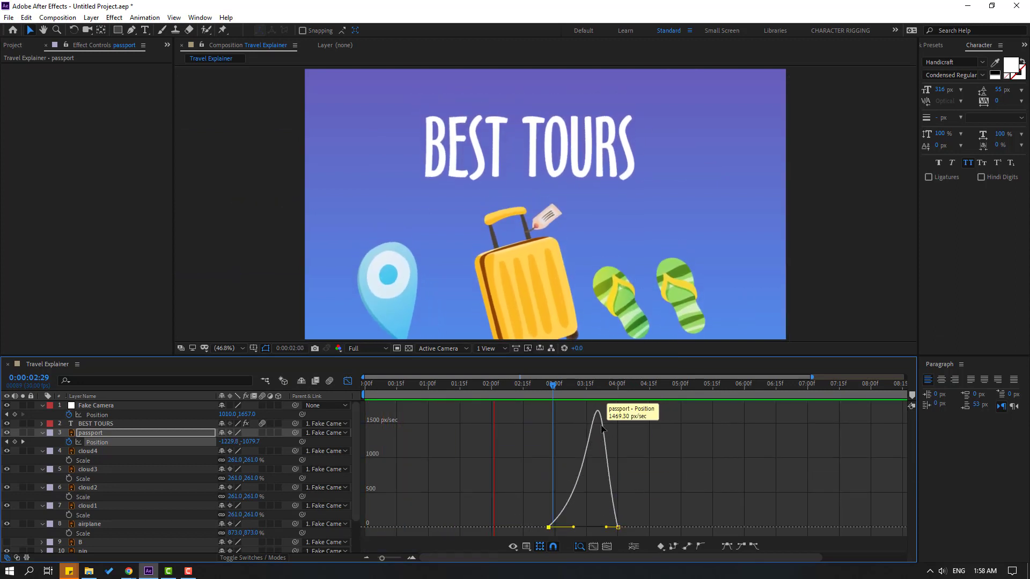
key("space")
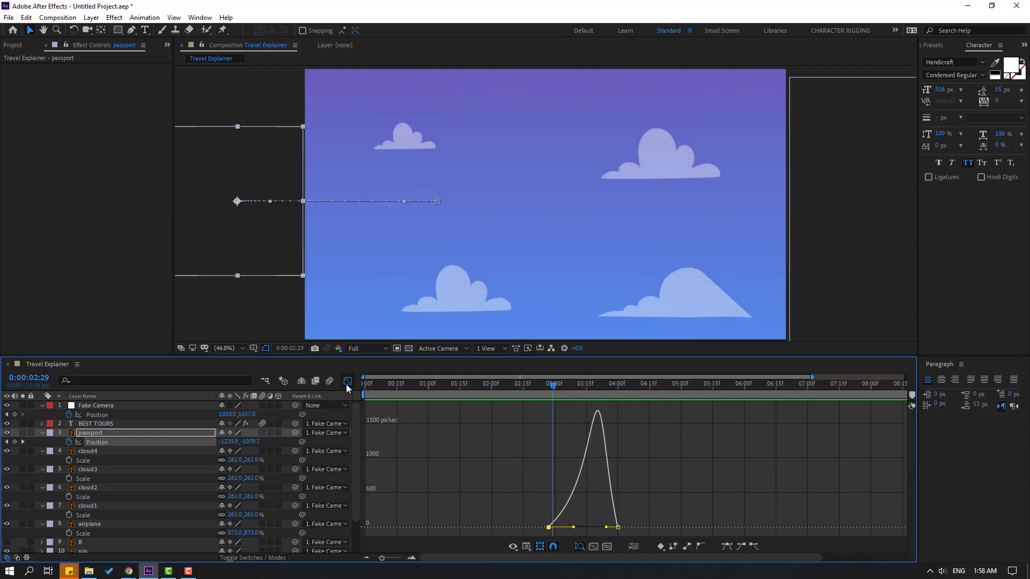
- Shift the passport layer to start around 0:00:02:16, move its last Position keyframe to about 0:00:03:12, and preview
left_click(348, 382)
left_click_drag(580, 432, 557, 432)
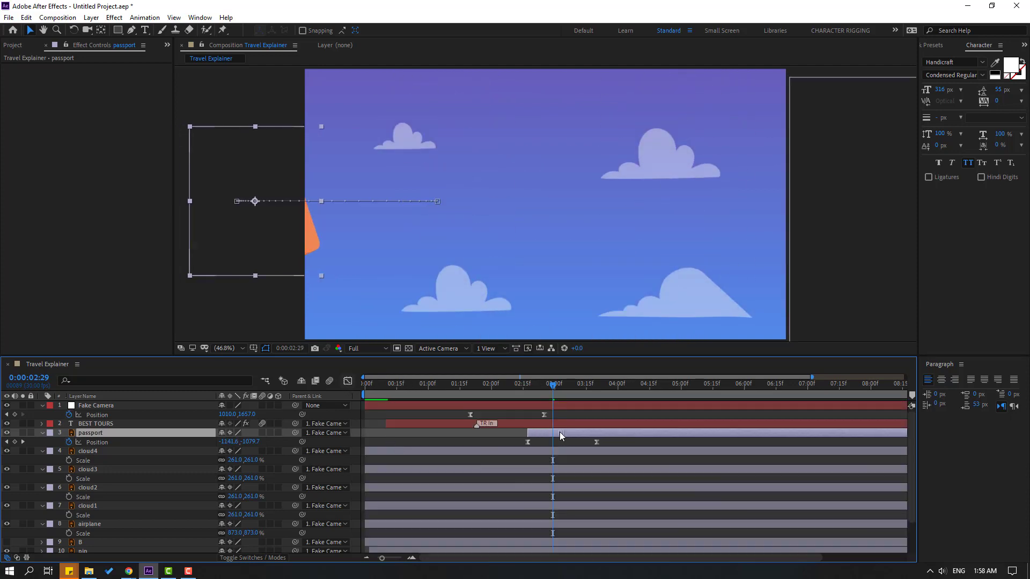
left_click_drag(511, 388, 562, 386)
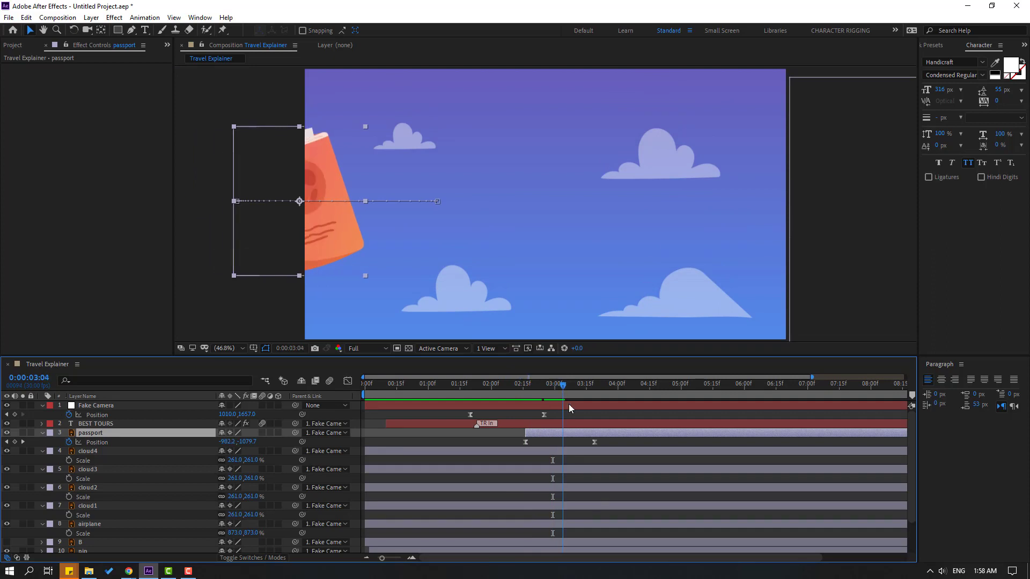
left_click_drag(594, 443, 579, 443)
left_click_drag(513, 385, 576, 398)
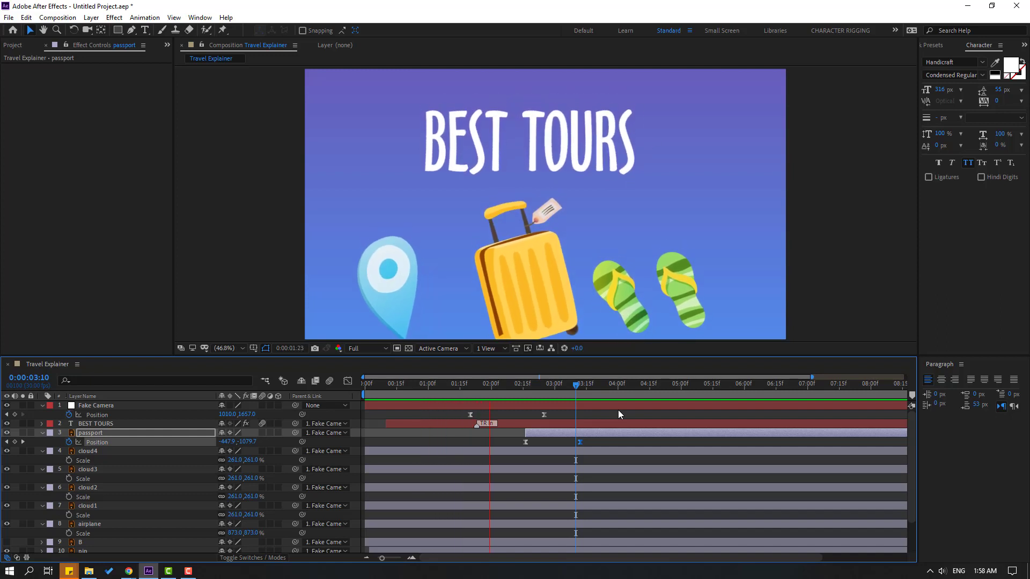
key("space")
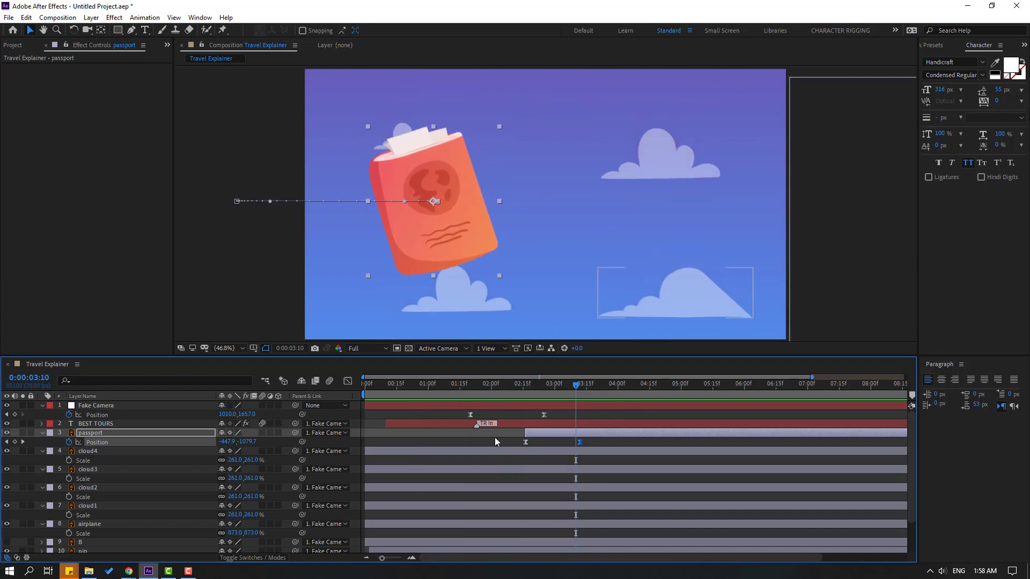
- Reshape the passport's Position speed graph so its peak falls in the first half of the move, and preview the result
left_click(348, 380)
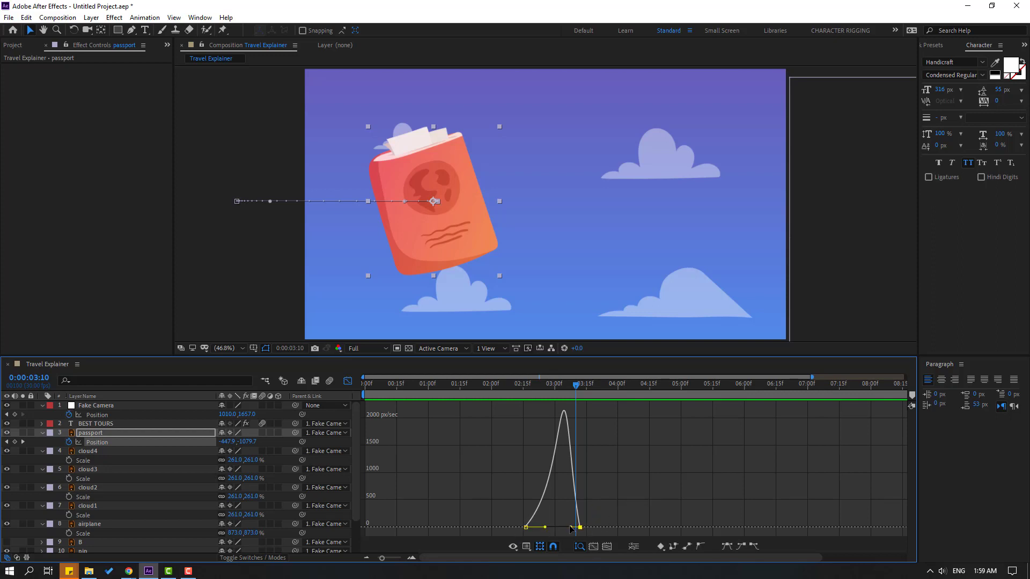
left_click_drag(571, 528, 540, 529)
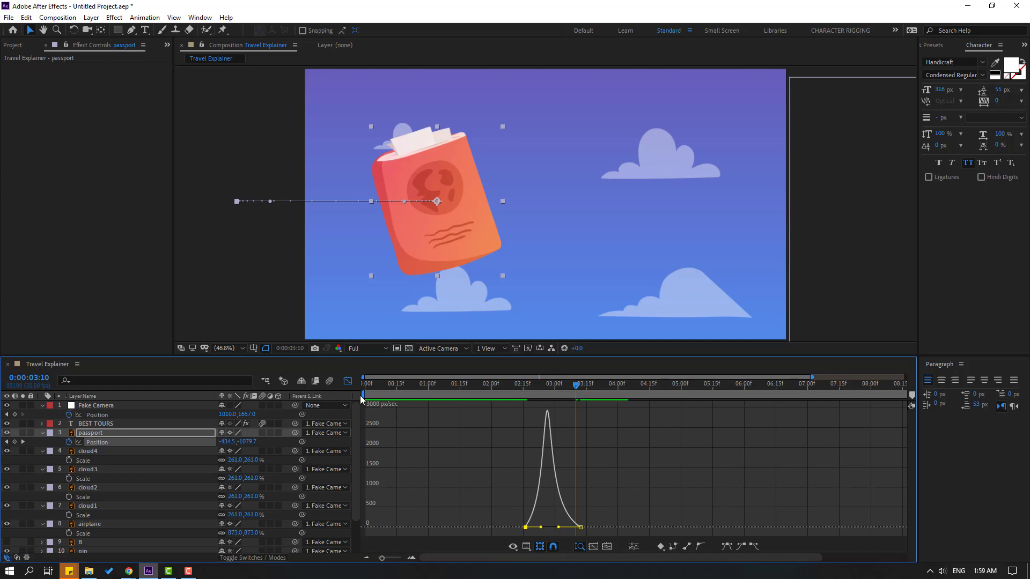
left_click(348, 379)
key("space")
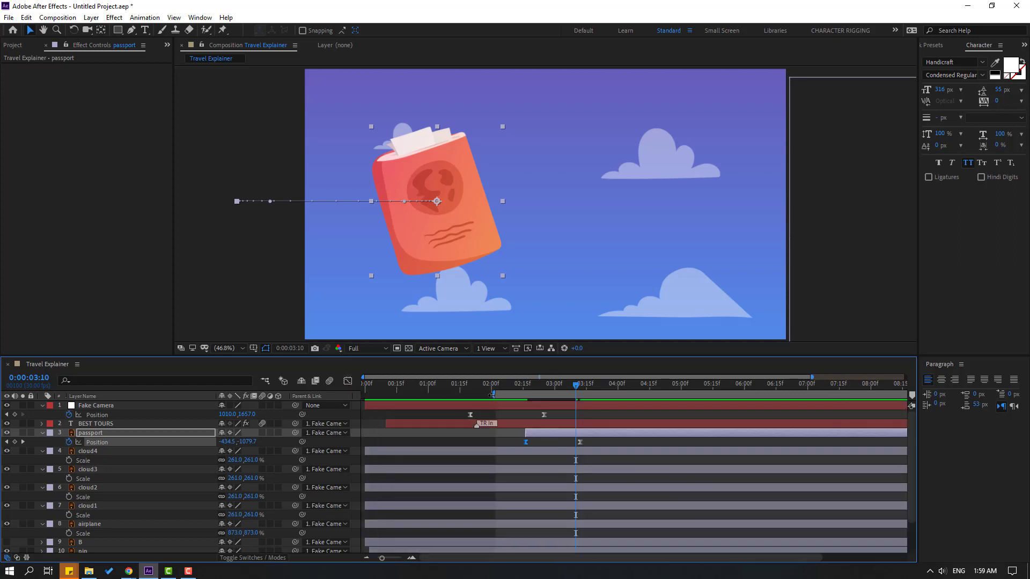
key("space")
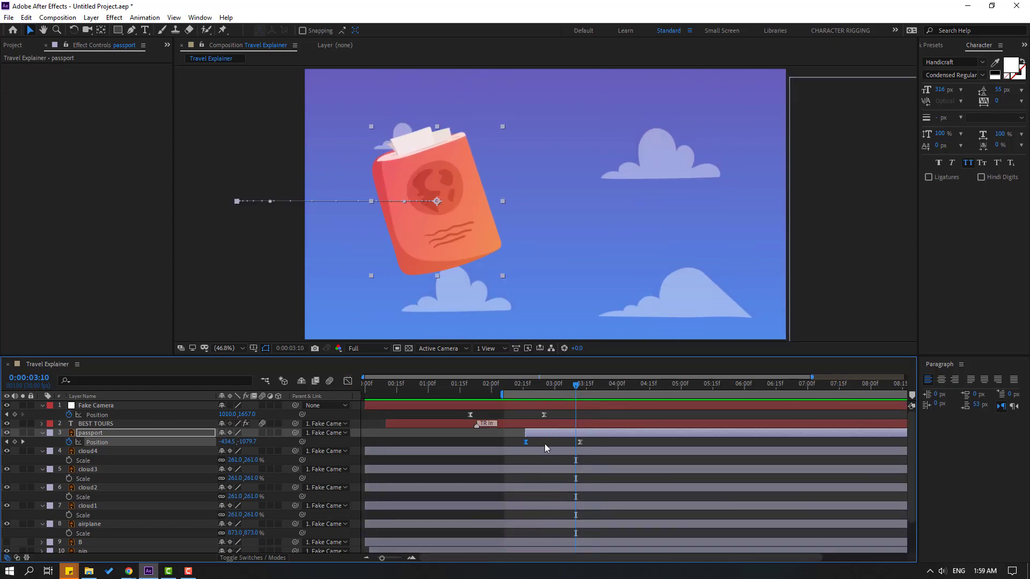
- Start the passport layer at 0:00:02:08 with its last Position keyframe at 0:00:03:13, and preview the entrance
key("space")
key("space")
mouse_move(573, 436)
left_mouse_down()
mouse_move(555, 433)
mouse_move(584, 443)
left_mouse_up()
key("space")
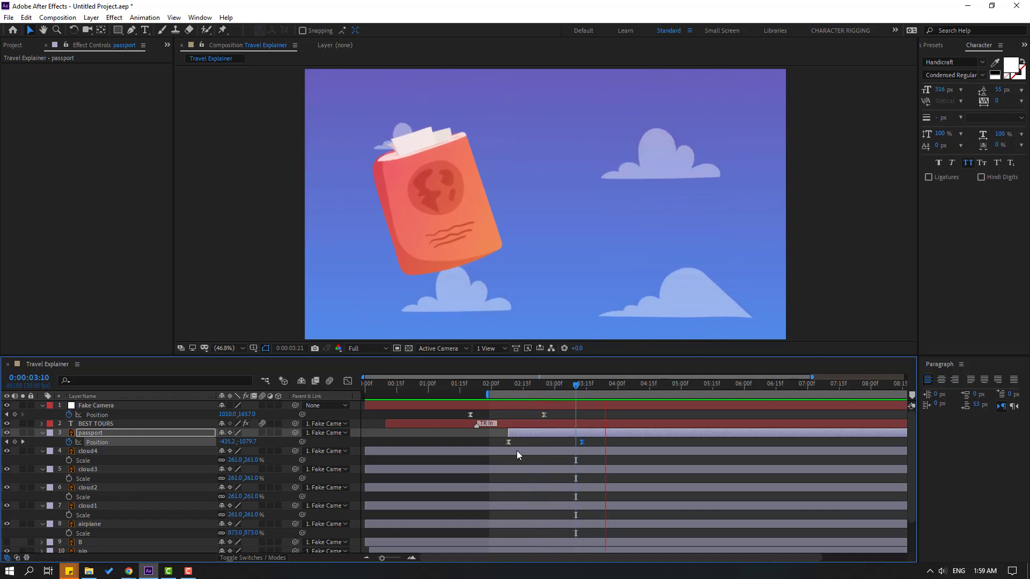
left_click(510, 387)
key("space")
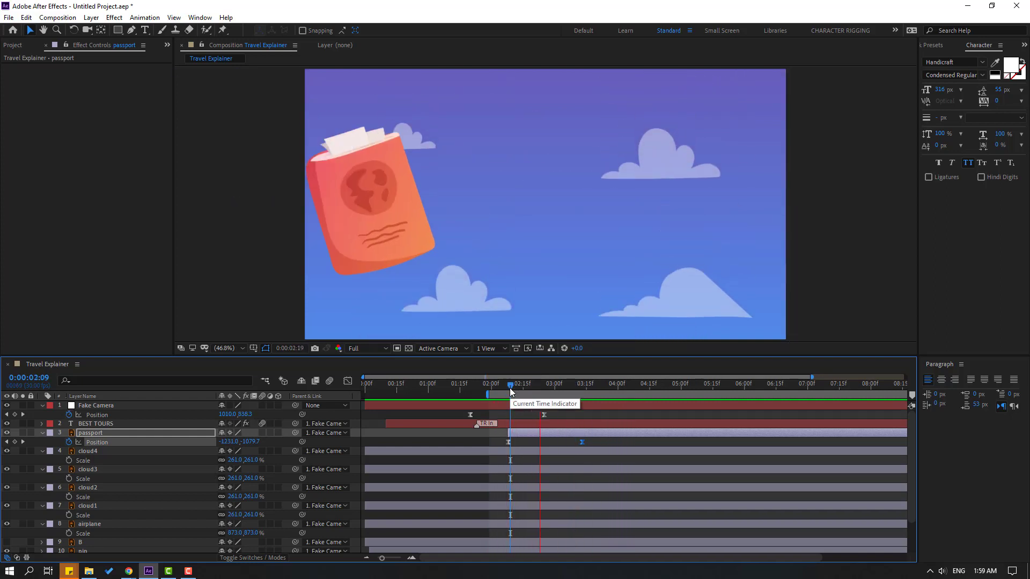
key("space")
- Add a 0° Rotation keyframe to the passport layer and move it to about 0:00:03:19
left_click(92, 434)
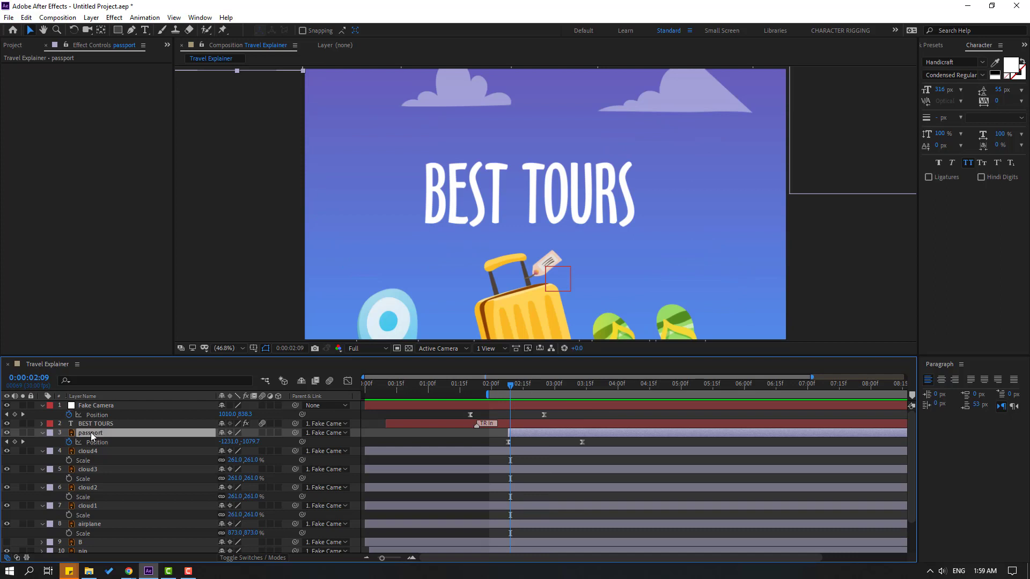
key("shift+r")
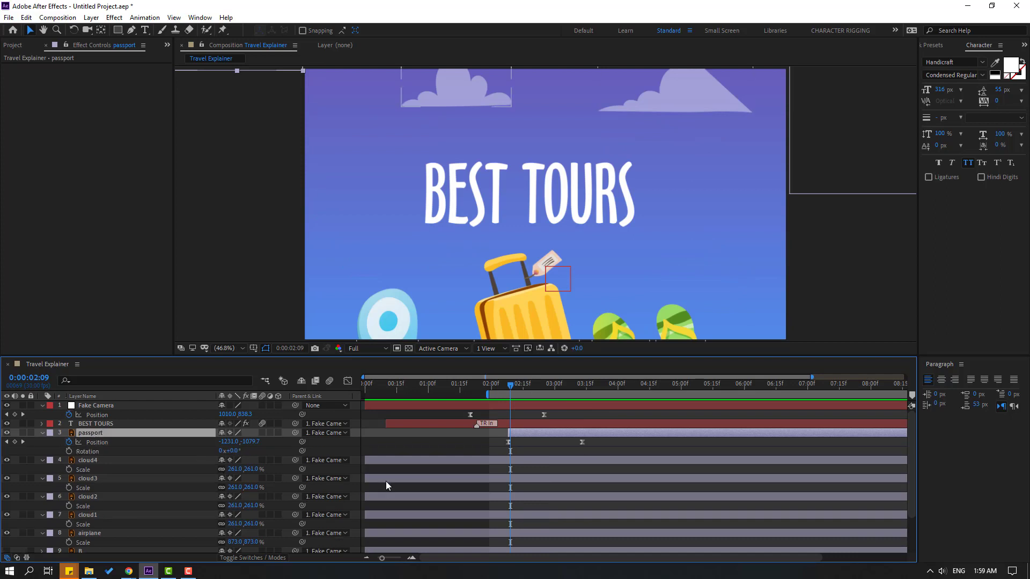
left_click(69, 451)
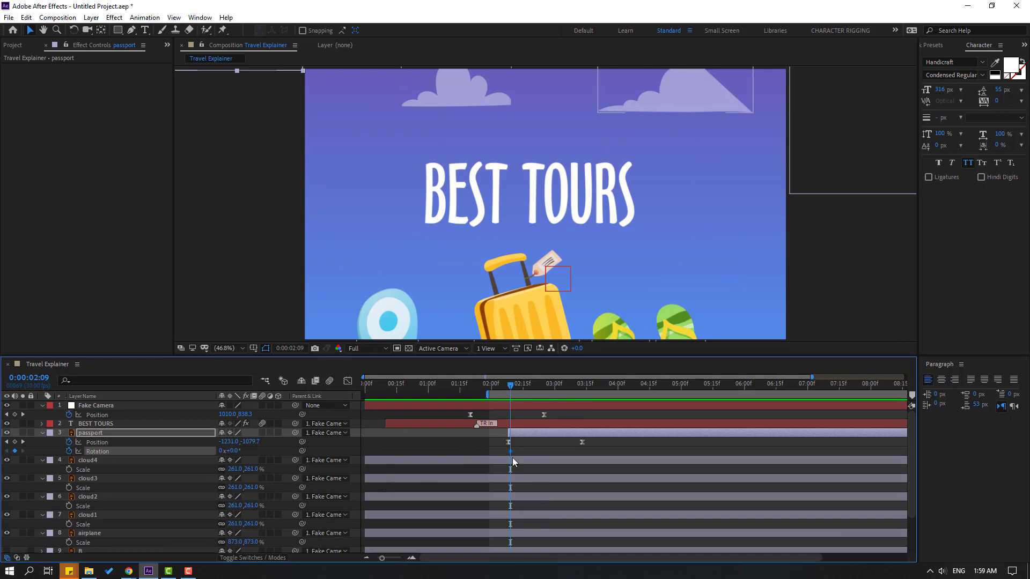
left_click_drag(510, 455, 595, 456)
- Keyframe the passport's Rotation at -18° near 0:00:02:09, followed by an opposite clockwise tilt at about 0:00:02:26
left_click_drag(512, 390, 557, 395)
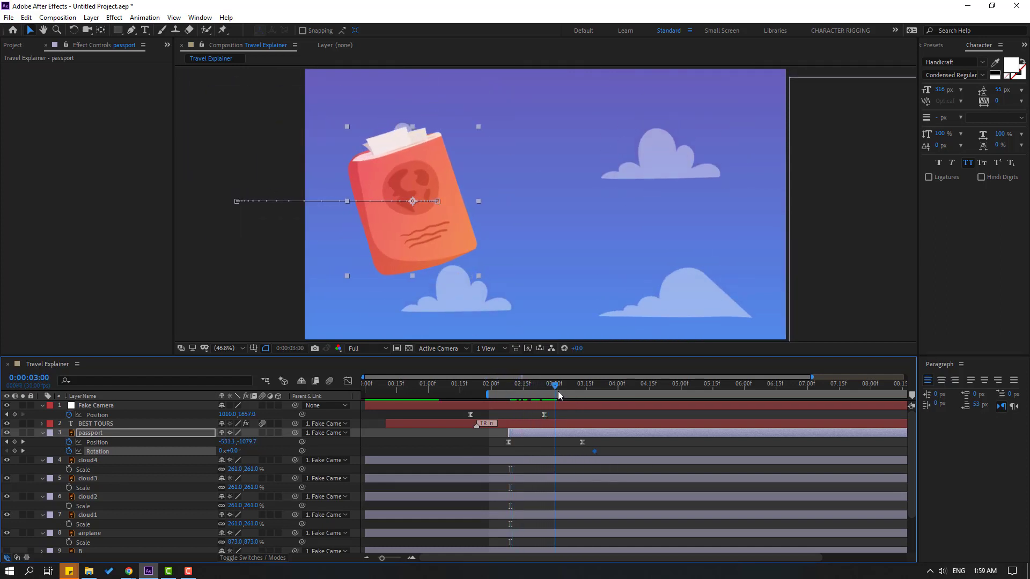
left_click_drag(231, 451, 224, 452)
mouse_move(554, 385)
left_mouse_down()
mouse_move(513, 386)
mouse_move(546, 387)
left_mouse_up()
left_click_drag(228, 453, 239, 451)
left_click_drag(547, 389, 595, 391)
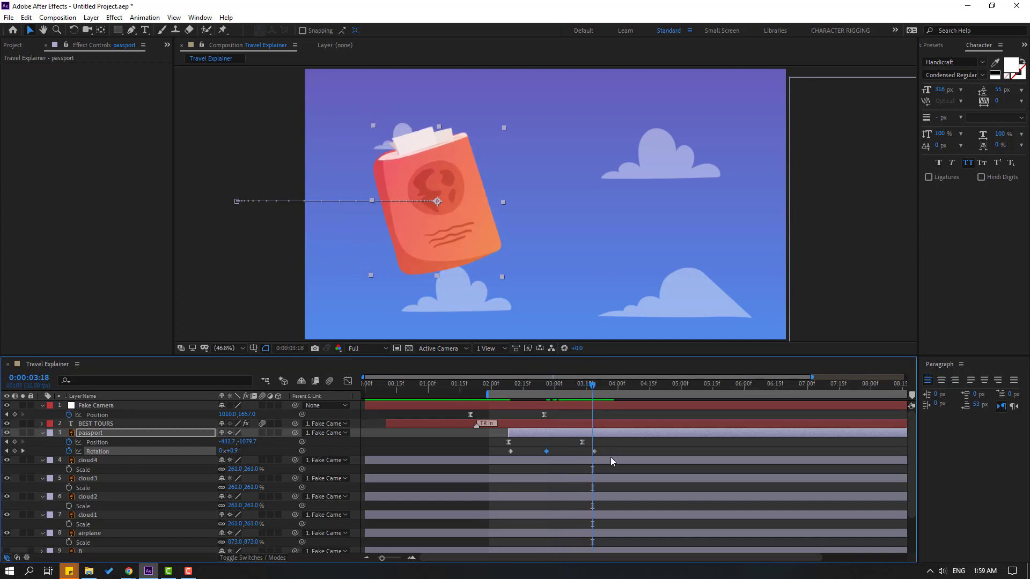
- Continue the passport's swing with Rotation keyframes at about 0:00:03:10, 7° at about 0:00:03:18 and 0° at 0:00:03:26
left_click_drag(594, 452, 576, 453)
left_click_drag(234, 451, 237, 450)
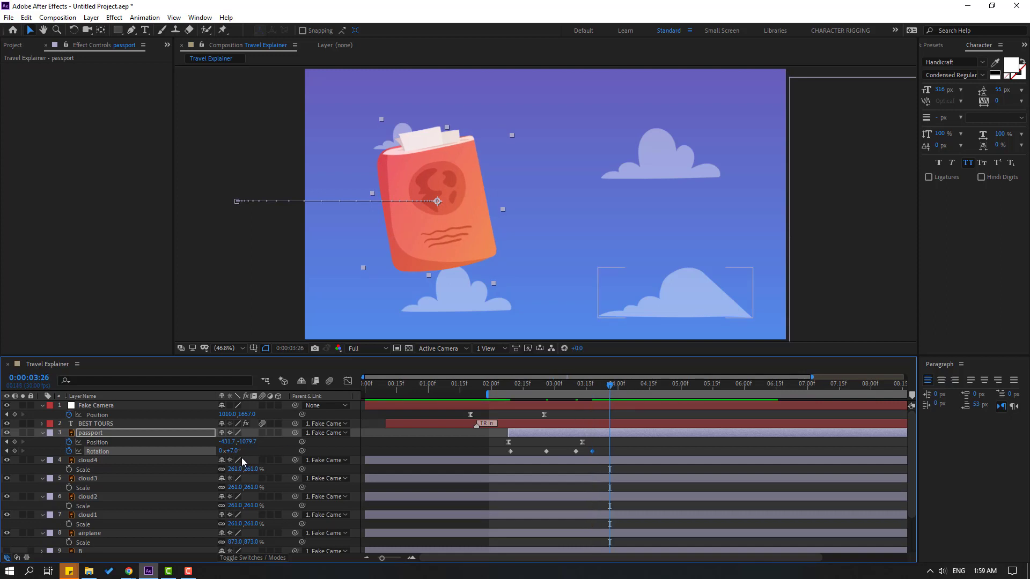
left_click(234, 451)
type("0")
key("Return")
- Move the middle Rotation keyframes slightly earlier and apply Easy Ease to all of the passport's Rotation keyframes
left_click_drag(548, 454, 493, 454)
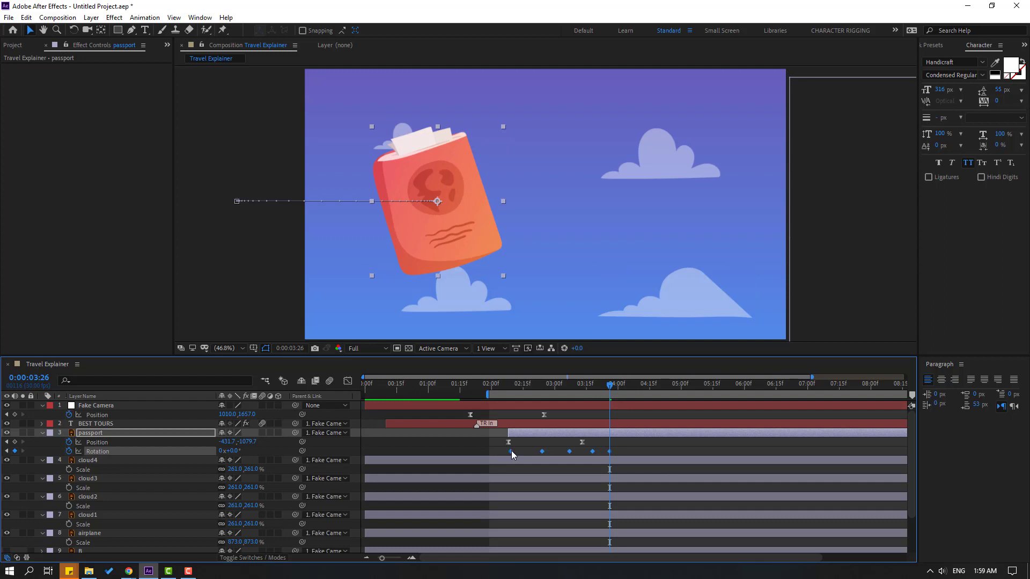
right_click(511, 450)
mouse_move(622, 445)
left_click(696, 477)
left_click(462, 435)
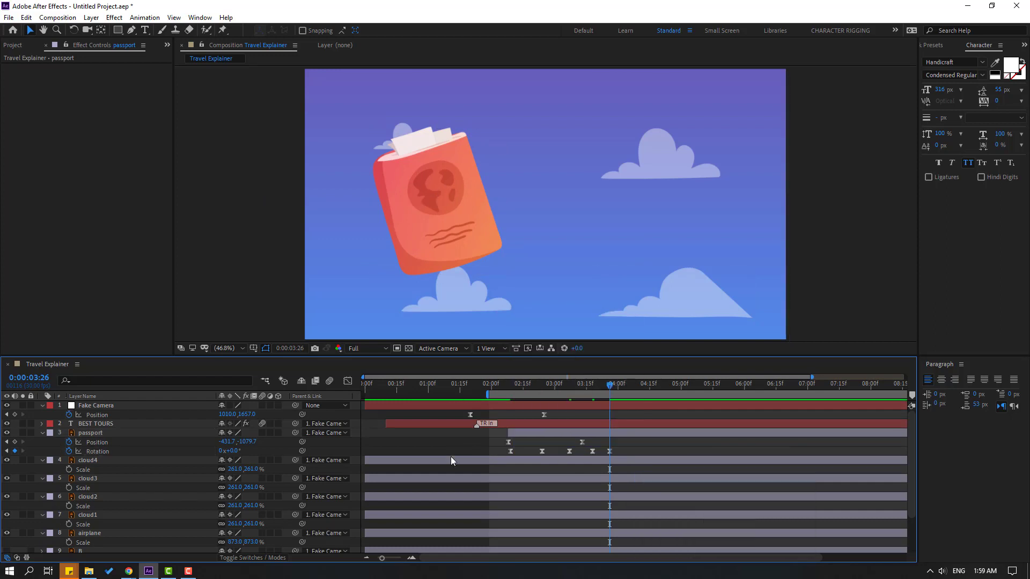
- Preview the swing, move the fourth Rotation keyframe to about 0:00:03:21, and delete the last Rotation keyframe
key("space")
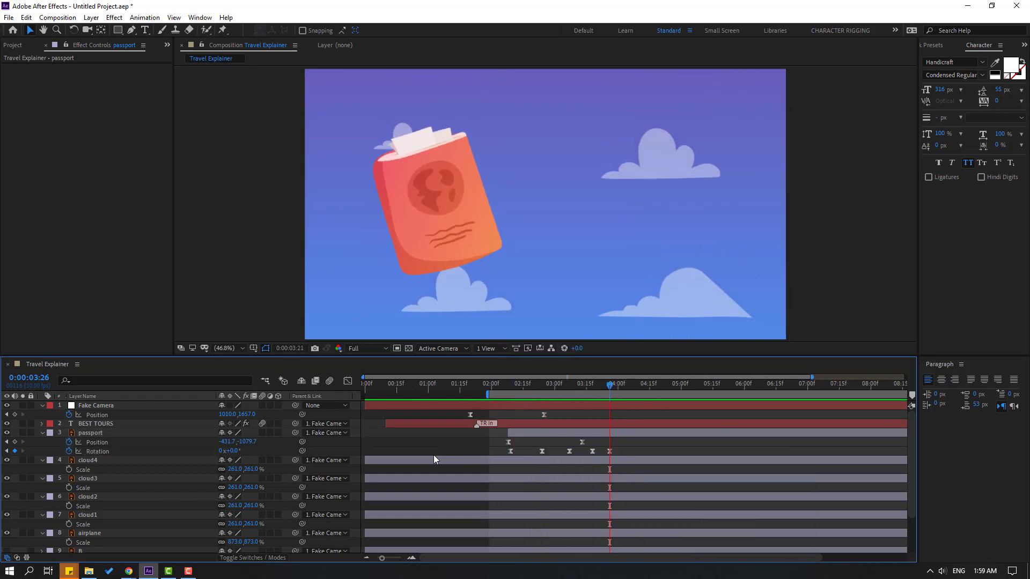
mouse_move(610, 451)
left_mouse_down()
mouse_move(630, 451)
mouse_move(599, 453)
left_mouse_up()
key("space")
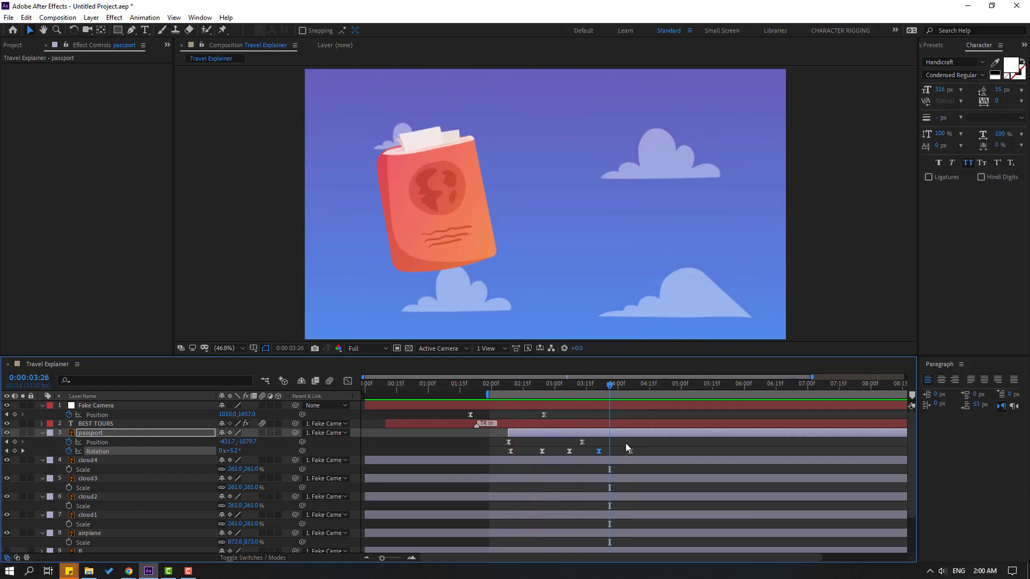
left_click_drag(593, 385, 582, 385)
left_click_drag(644, 448, 625, 456)
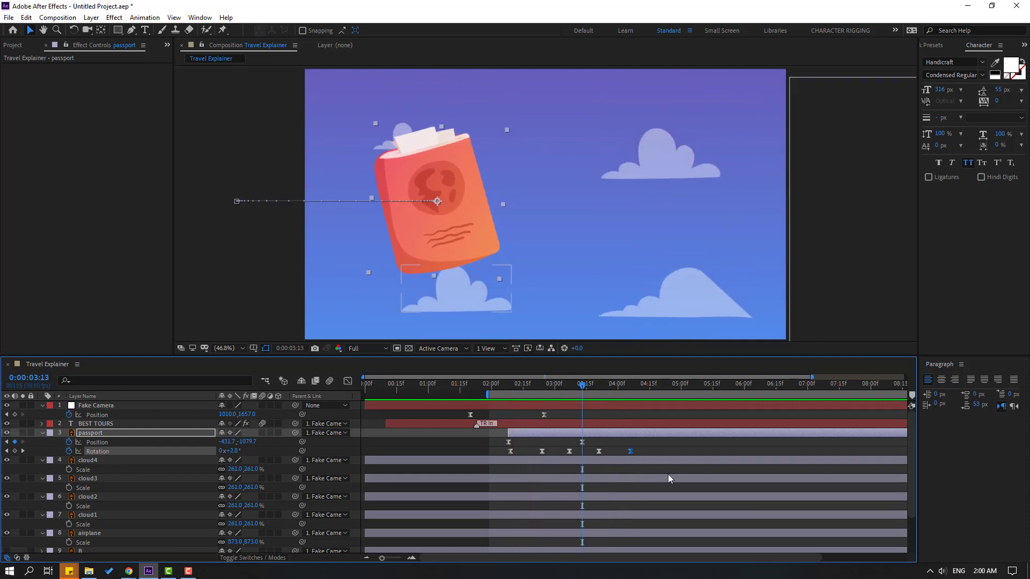
key("Delete")
- Set the passport's starting Position at 0:00:02:08 to x -1353.7, farther outside the frame, and preview the entrance
left_click_drag(529, 386, 509, 388)
left_click(507, 443)
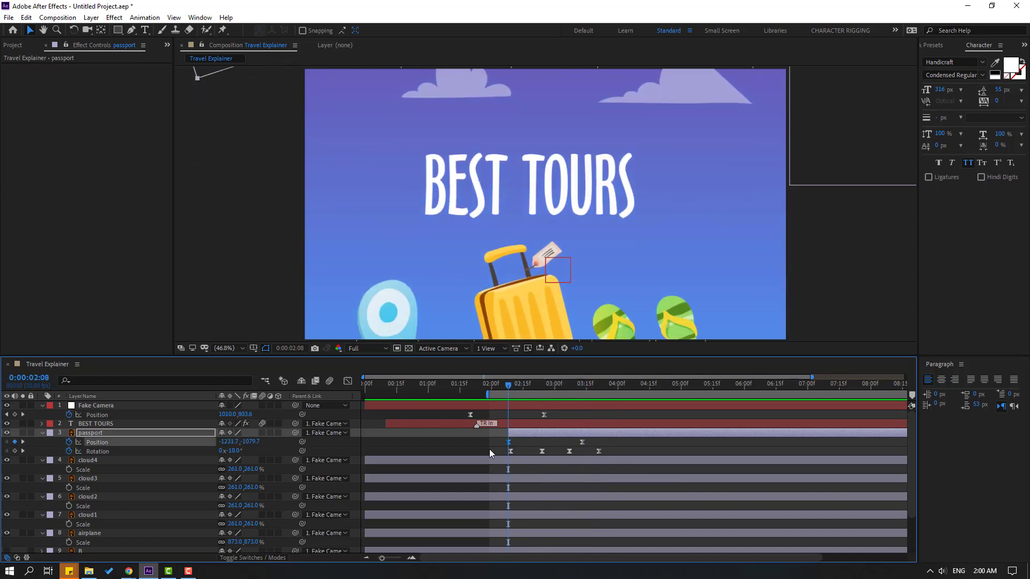
key("comma")
key("comma")
left_click_drag(226, 441, 551, 445)
left_click(635, 449)
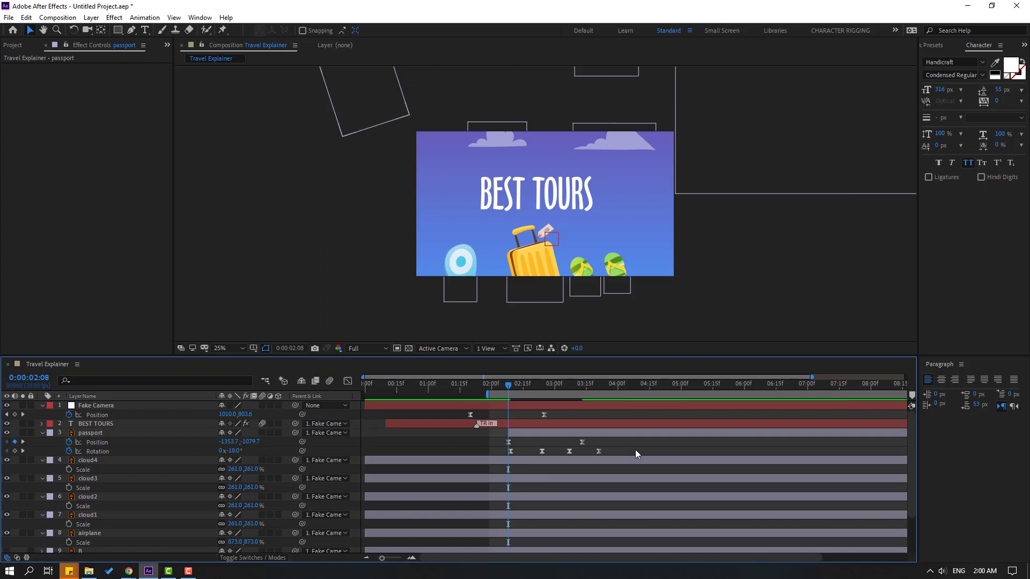
key("space")
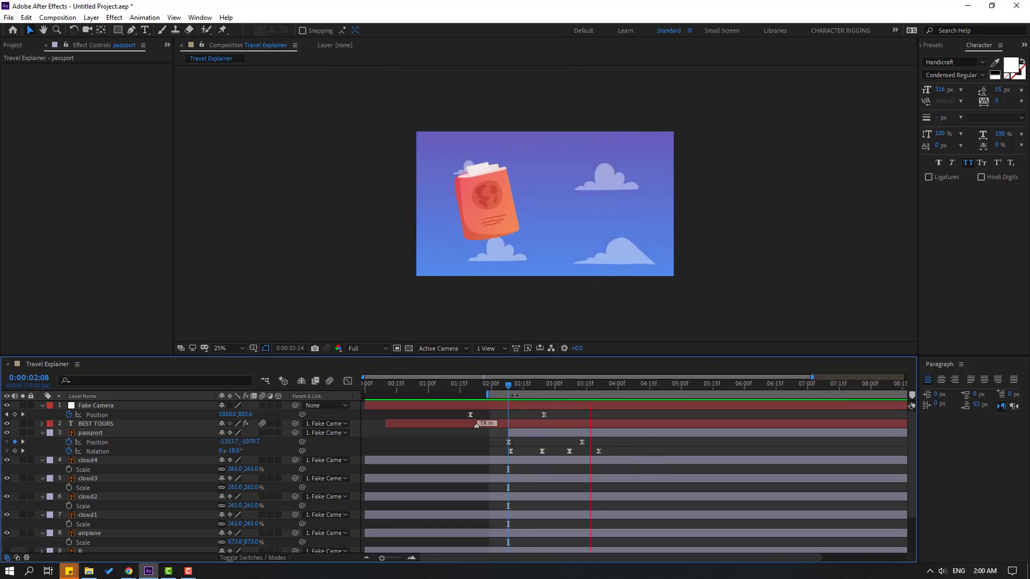
key("space")
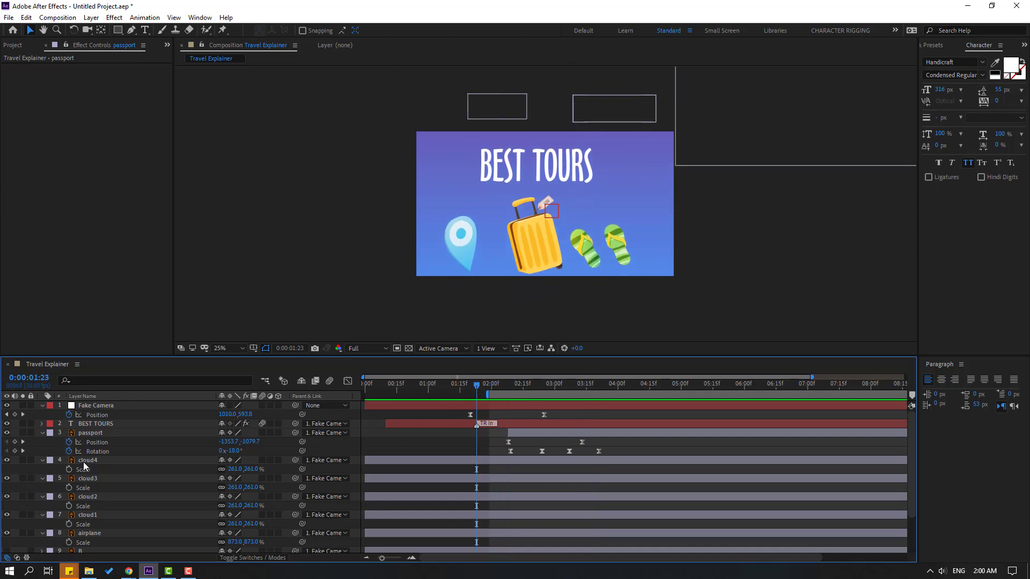
- Collapse the displayed Scale properties of the cloud1, cloud2, cloud3 and cloud4 layers together
left_click(85, 460)
left_click(85, 478, "ctrl")
left_click(90, 496, "ctrl")
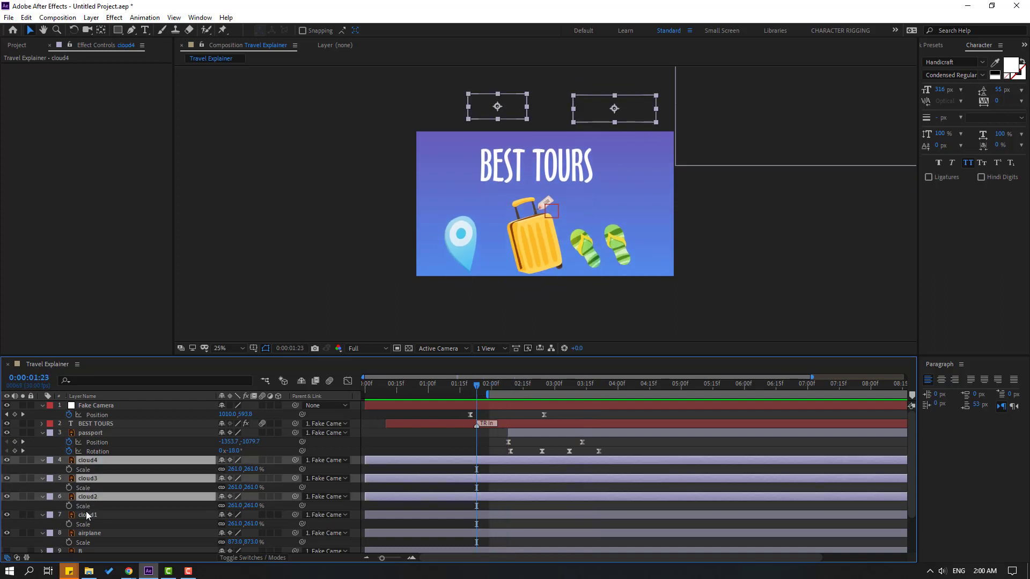
left_click(107, 516, "ctrl")
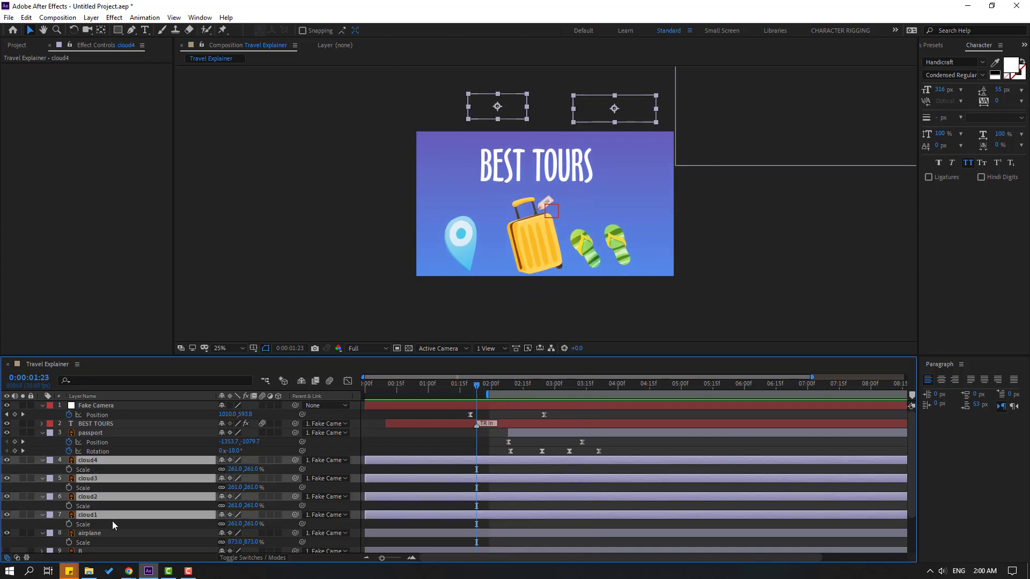
left_click(43, 462)
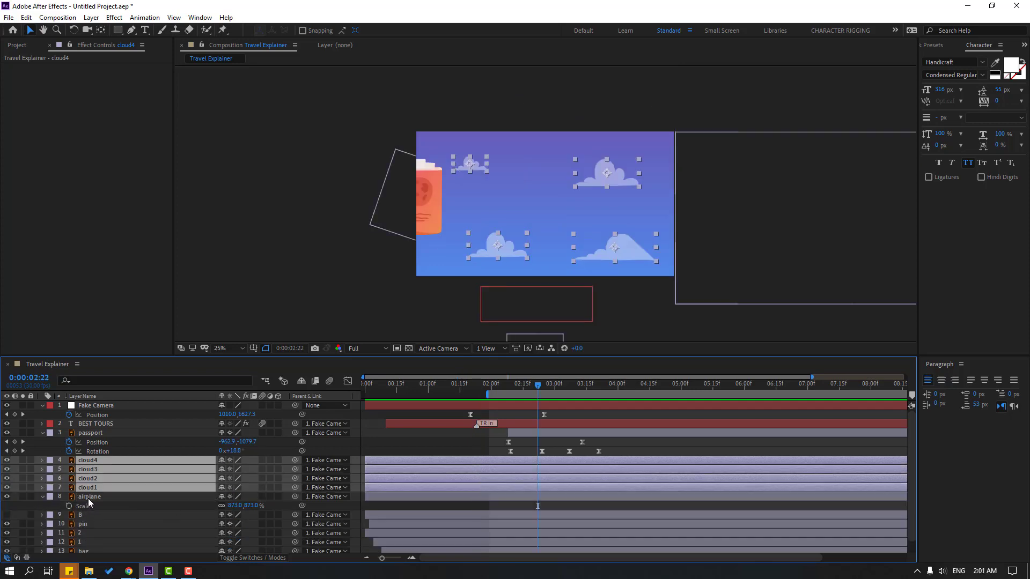
- Keyframe the airplane's Position from off-frame at 0:00:03:22 to about x -127.1, y -991.0 at 0:00:05:00, and place its layer above BEST TOURS
left_click(88, 497)
left_click_drag(551, 390, 600, 393)
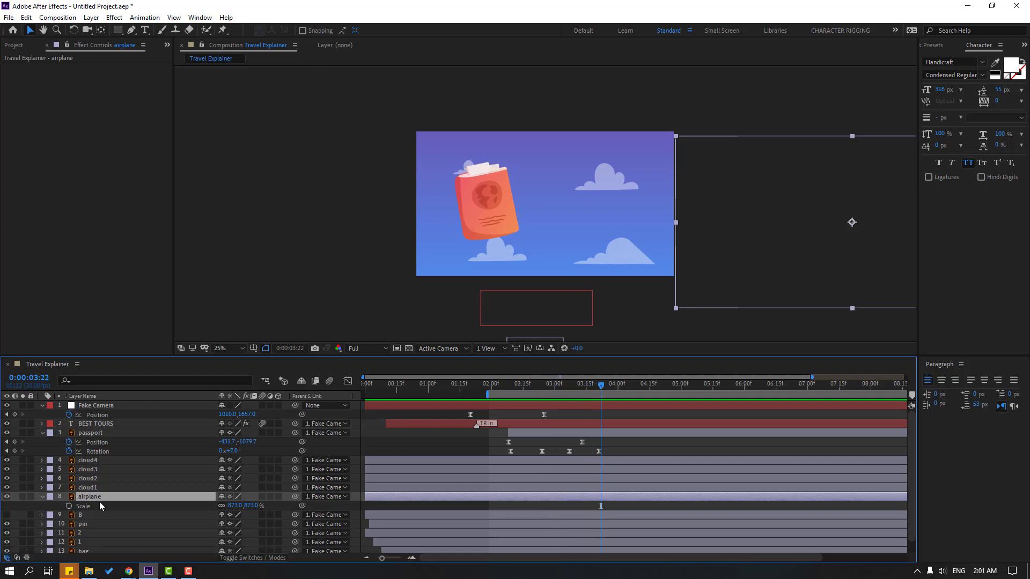
key("p")
left_click(69, 506)
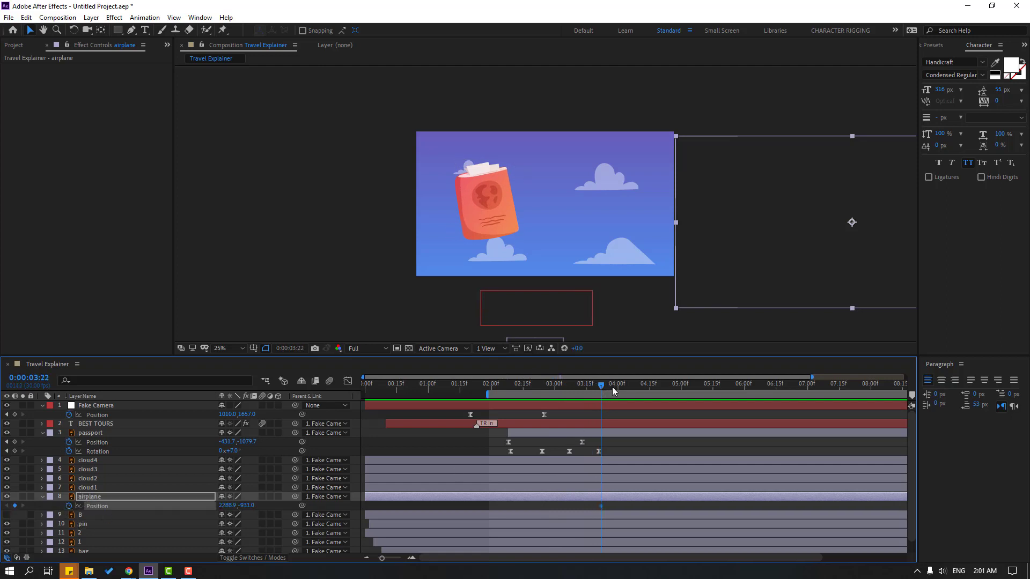
left_click_drag(779, 262, 492, 262)
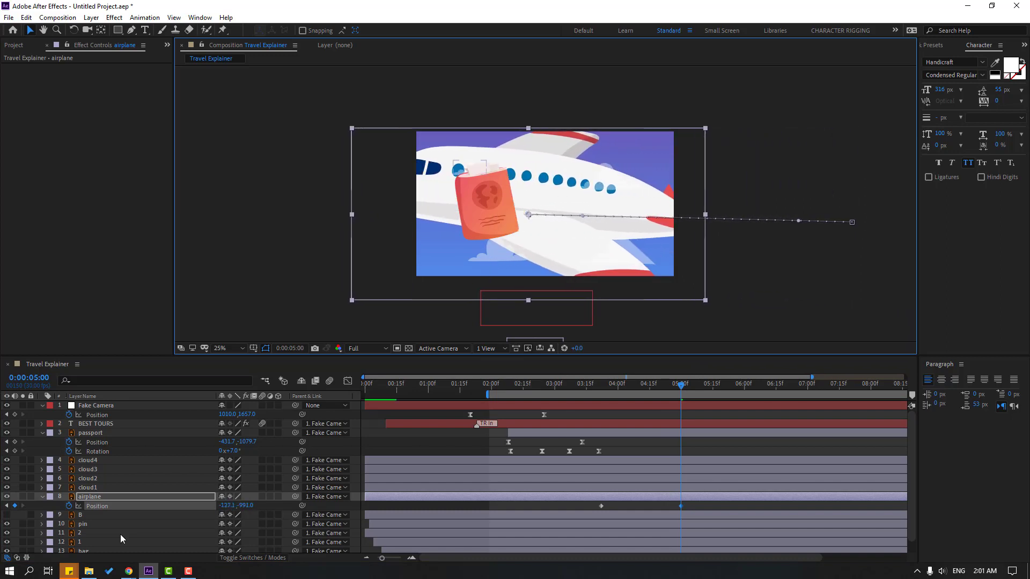
left_click_drag(84, 509, 119, 424)
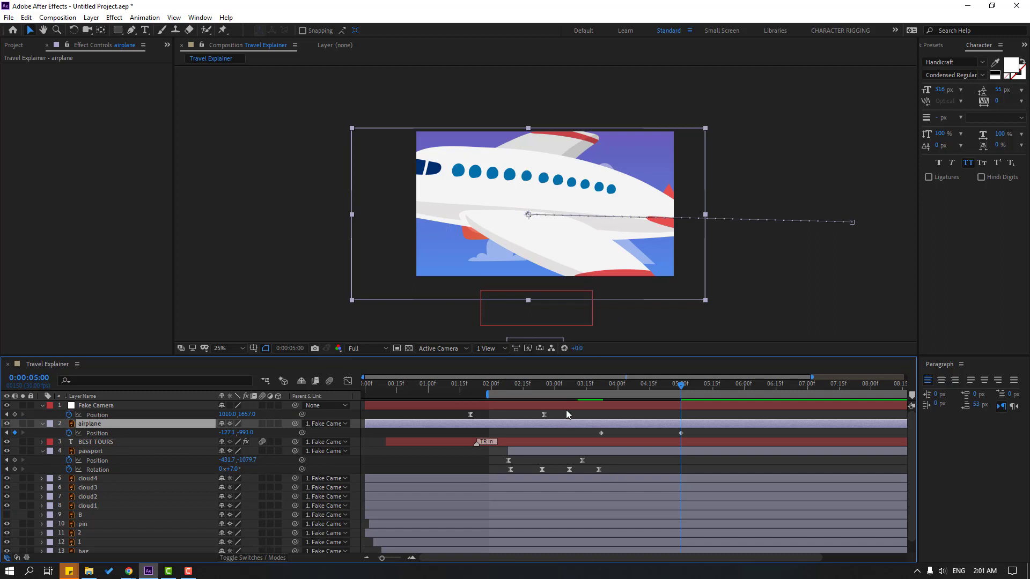
key("space")
- Keyframe the airplane's Scale at 873% at 0:00:03:22, about 1219% at 0:00:04:13 and 1915% at 0:00:04:26
key("shift+s")
left_click_drag(647, 378, 602, 385)
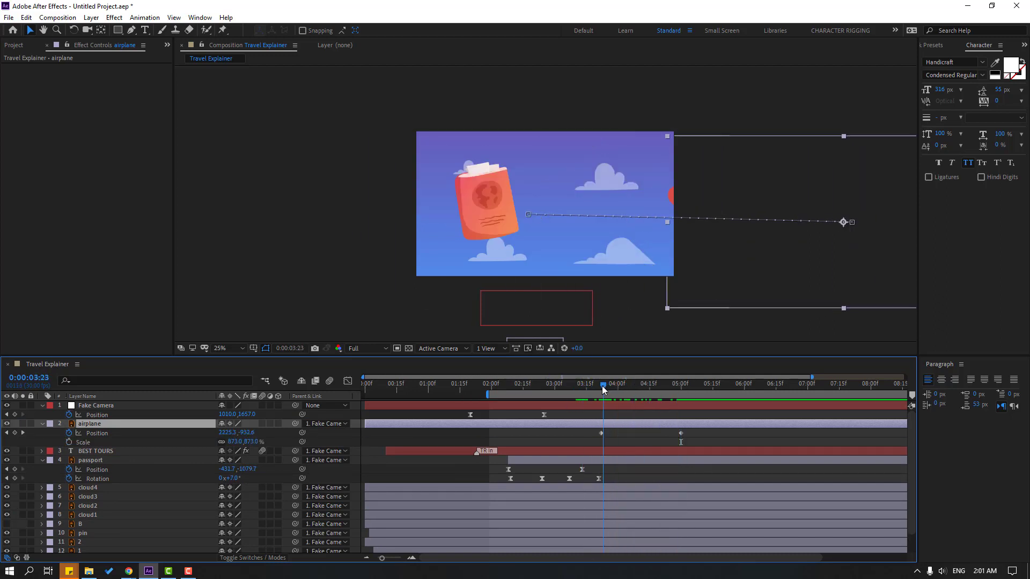
left_click(69, 441)
left_click_drag(619, 386, 645, 385)
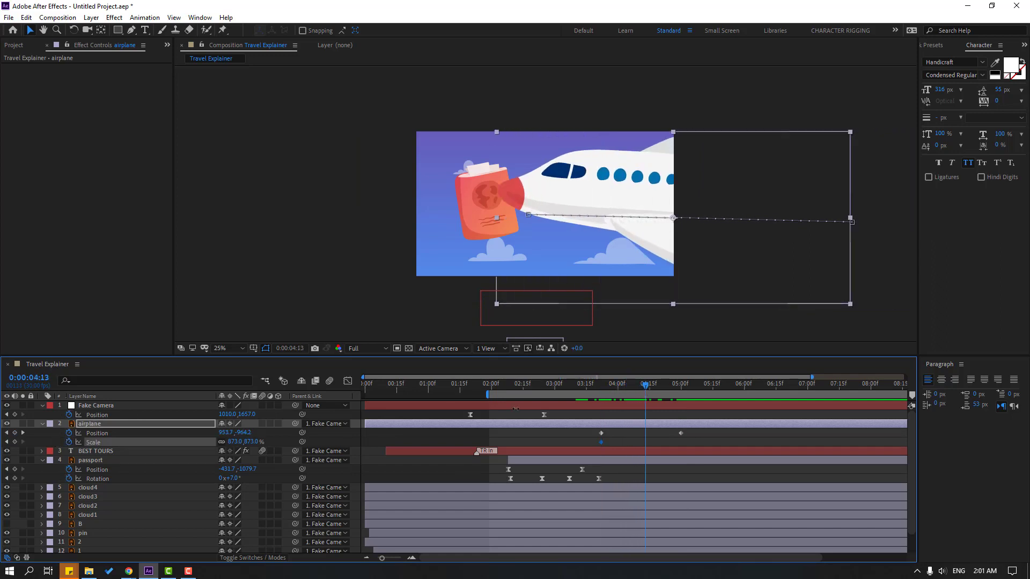
left_click_drag(231, 444, 673, 384)
left_click_drag(233, 444, 693, 408)
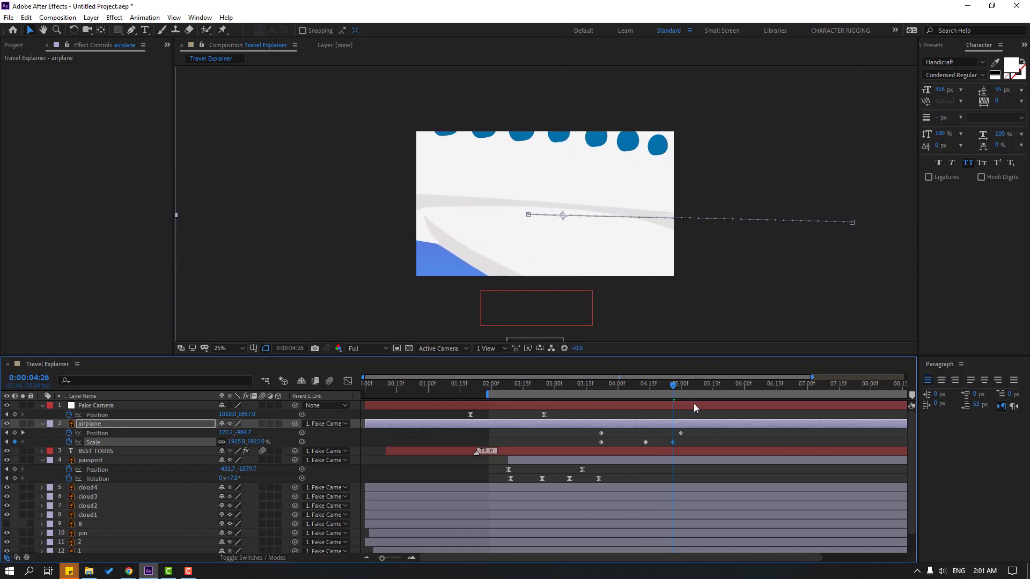
- Set the airplane's Position x at 0:00:05:00 to about -3977.1, so it flies fully across the frame
left_click_drag(639, 387, 682, 389)
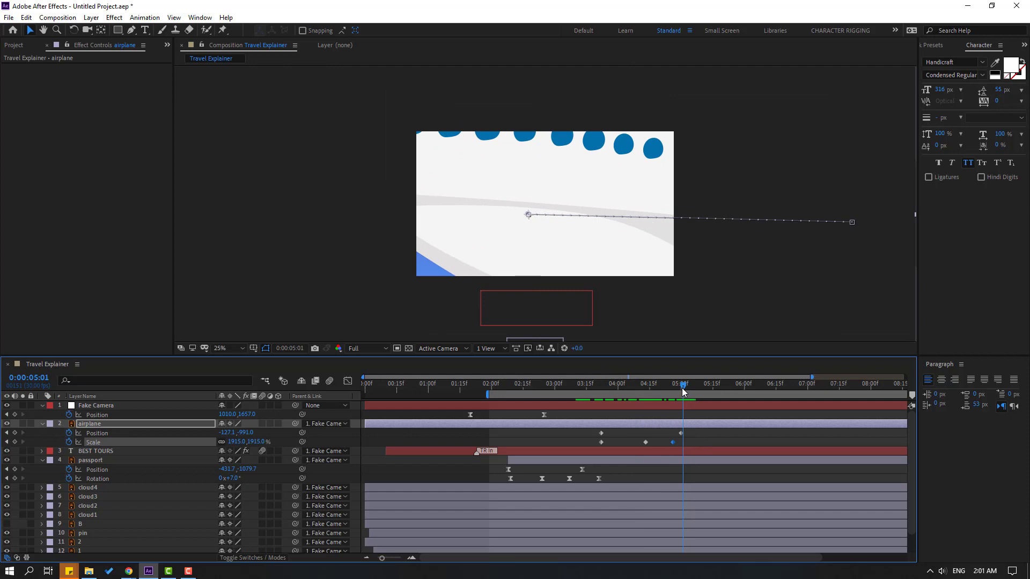
left_click(681, 434)
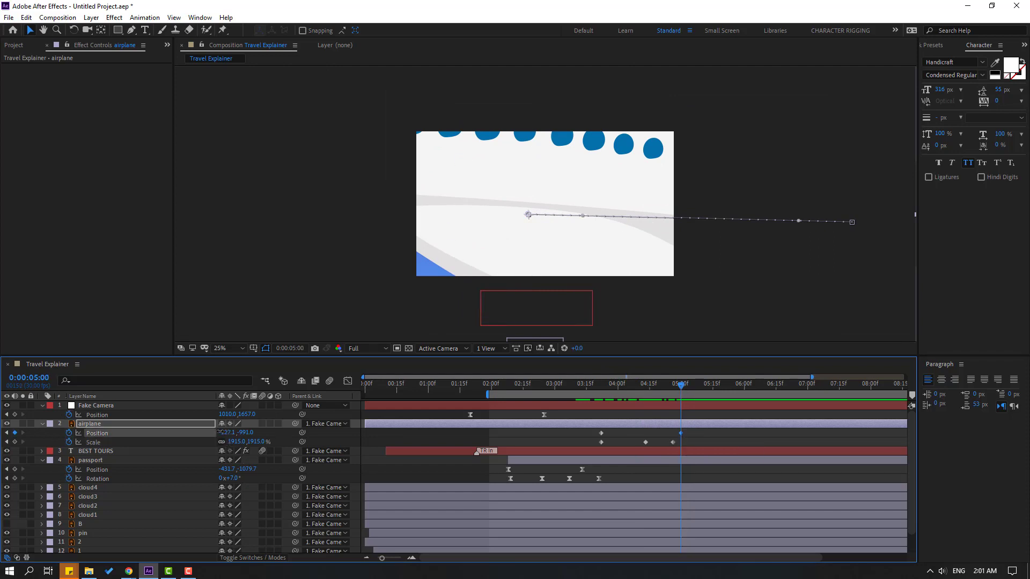
left_click_drag(220, 433, 22, 442)
mouse_move(596, 385)
left_mouse_down()
mouse_move(667, 385)
mouse_move(614, 394)
left_mouse_up()
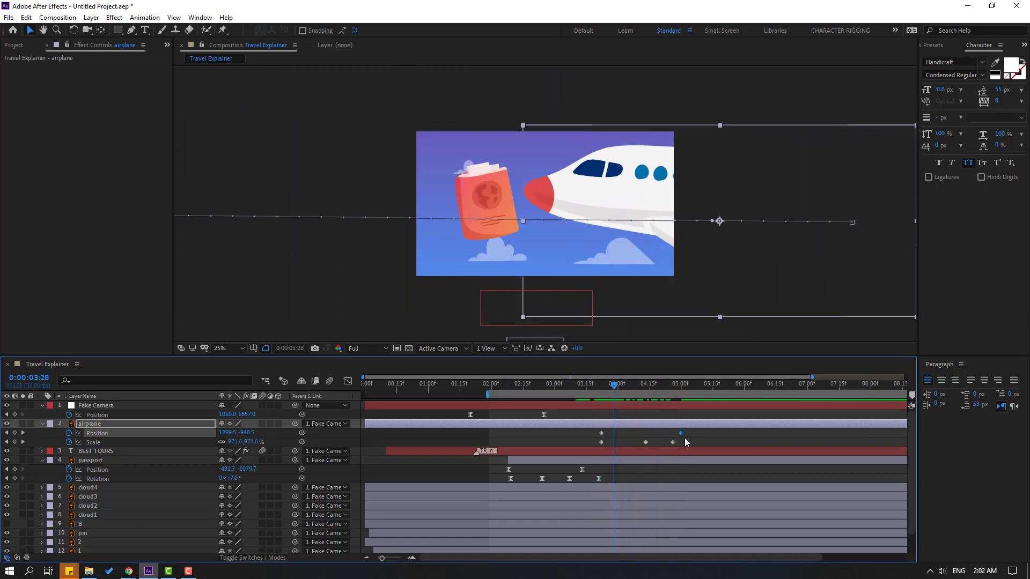
- Apply Easy Ease to all of the airplane's Position and Scale keyframes
left_click_drag(692, 432, 595, 444)
right_click(601, 442)
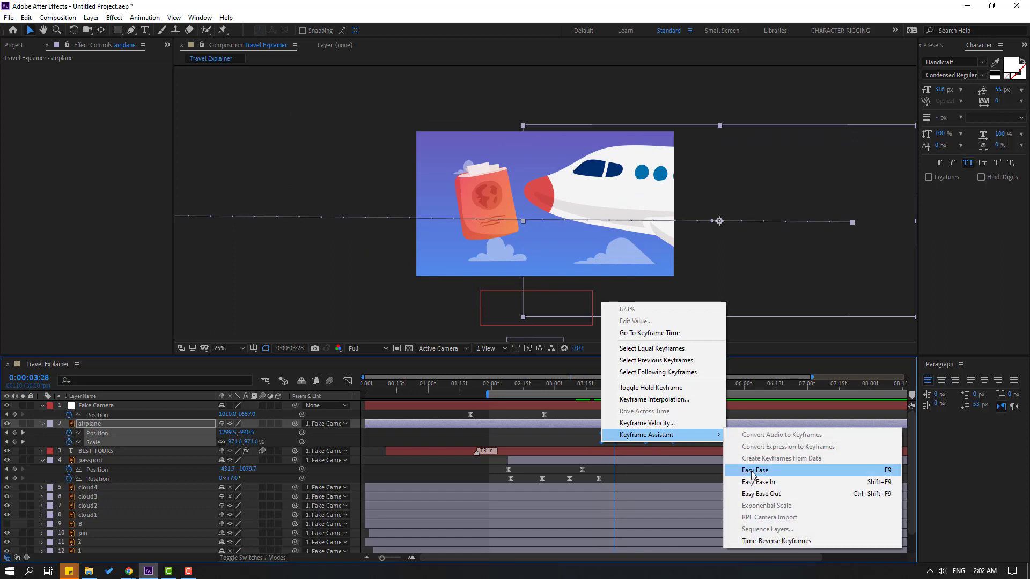
left_click(745, 468)
- Reshape the airplane's Position speed graph into a steep central peak with long eased ends, and preview the flight
left_click_drag(689, 434, 569, 432)
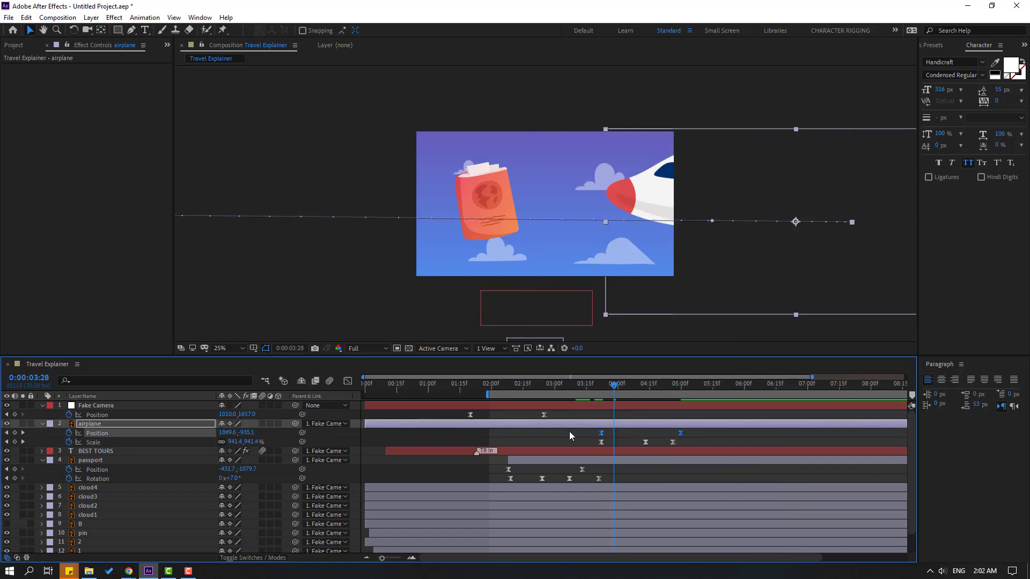
left_click(350, 382)
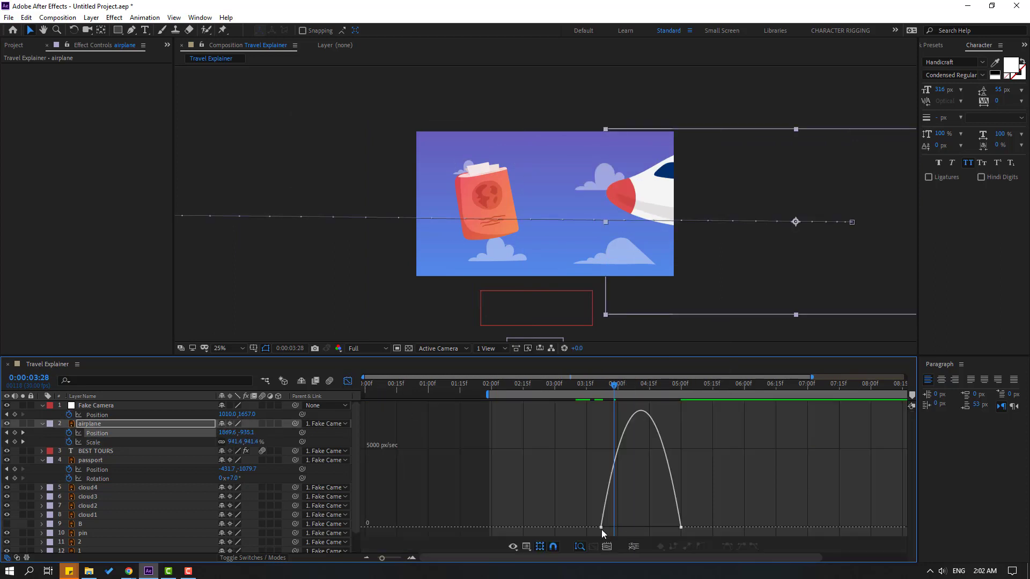
left_click_drag(667, 527, 628, 527)
key("space")
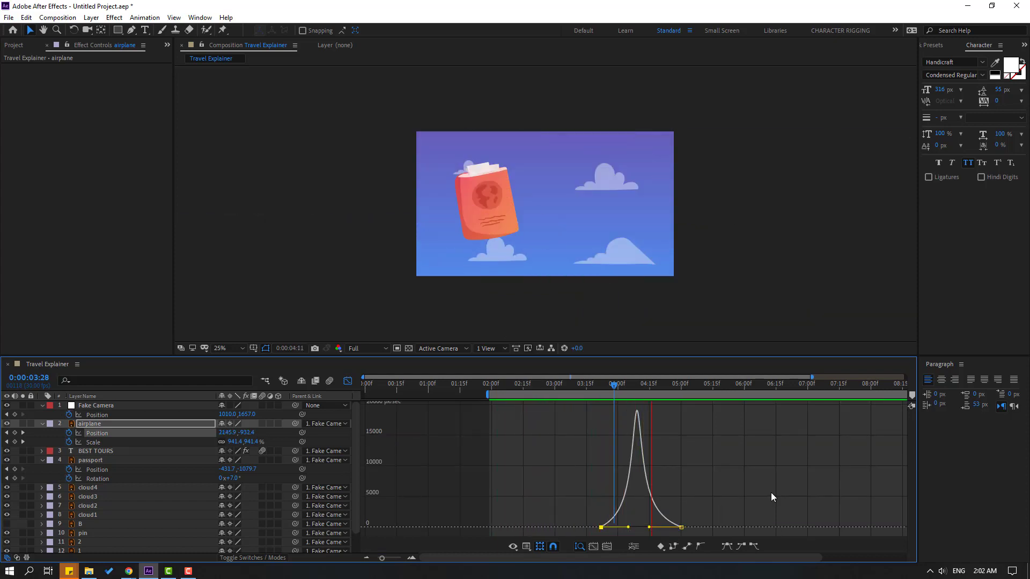
key("space")
left_click(348, 380)
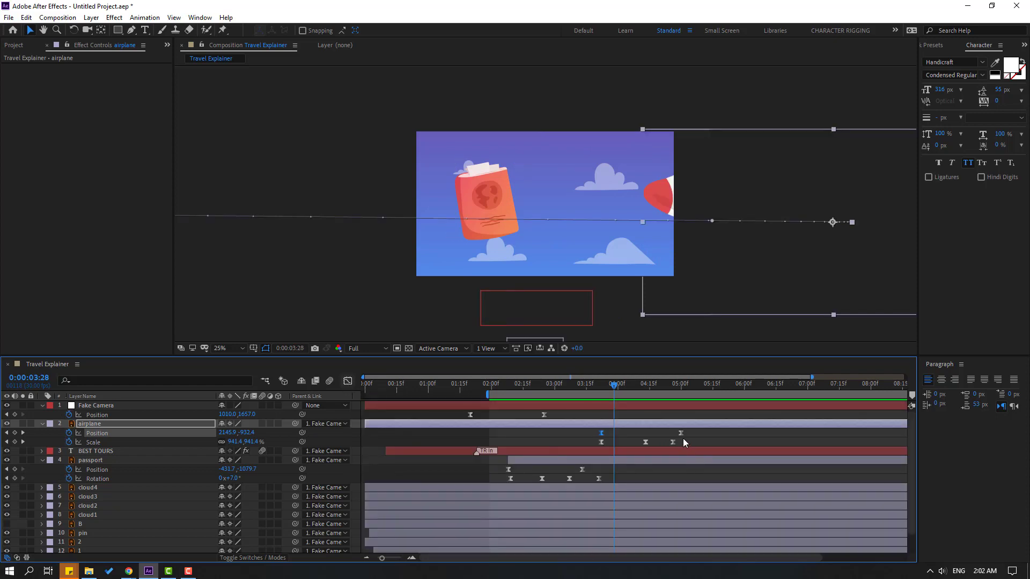
- Move the airplane's last Position keyframe to 0:00:05:18 to slow the flight, and preview it
left_click_drag(681, 433, 720, 433)
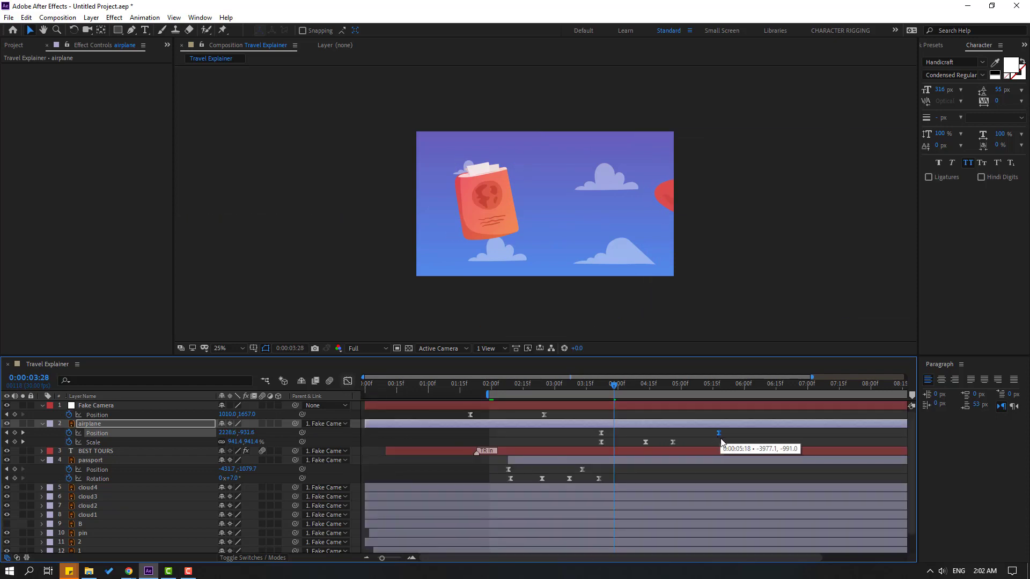
key("space")
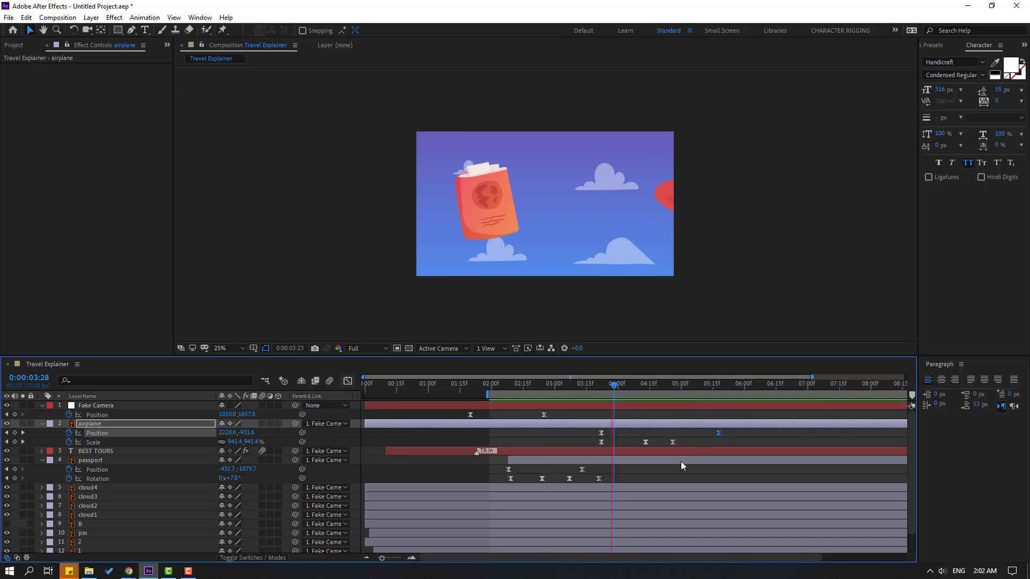
left_click(615, 383)
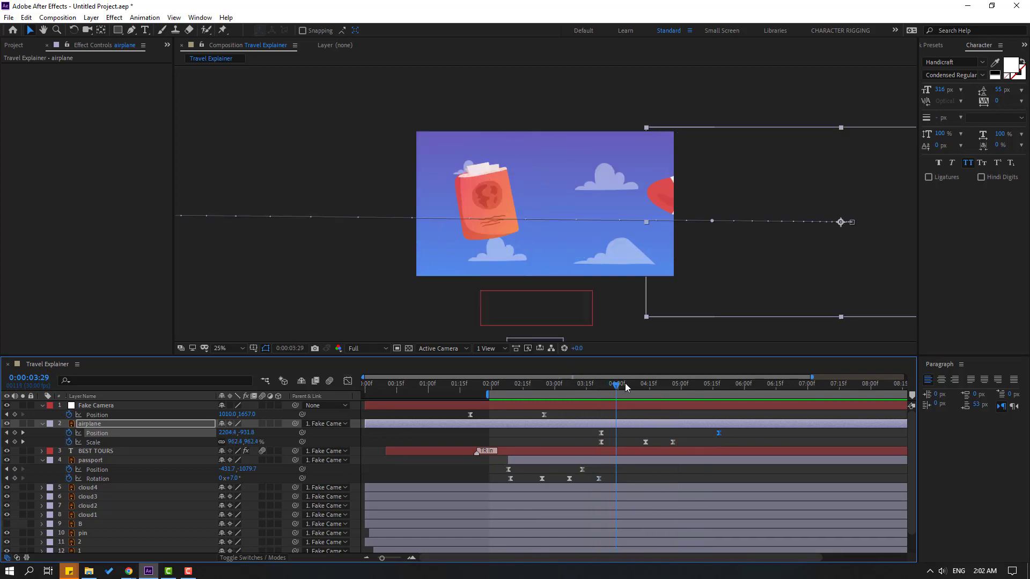
- Delete the airplane's middle Scale keyframe at 0:00:04:13 and move the last Scale keyframe to about 0:00:04:17
mouse_move(626, 383)
left_mouse_down()
mouse_move(657, 384)
mouse_move(645, 385)
left_mouse_up()
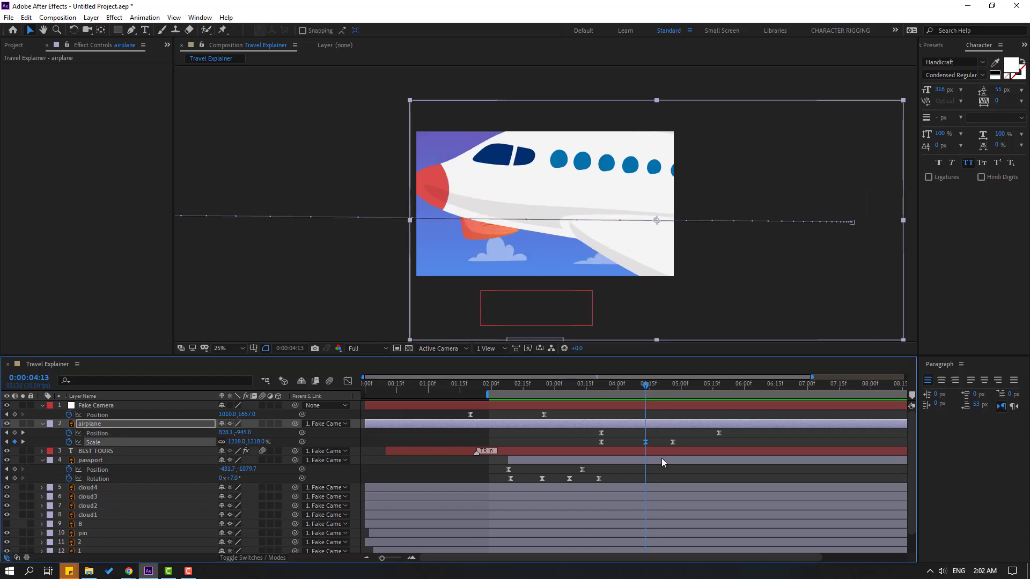
key("Delete")
mouse_move(657, 383)
left_mouse_down()
mouse_move(672, 384)
mouse_move(638, 384)
mouse_move(654, 384)
left_mouse_up()
left_click_drag(672, 442, 653, 442)
left_click(600, 383)
mouse_move(602, 385)
left_mouse_down()
mouse_move(683, 386)
mouse_move(596, 400)
left_mouse_up()
left_click(406, 480)
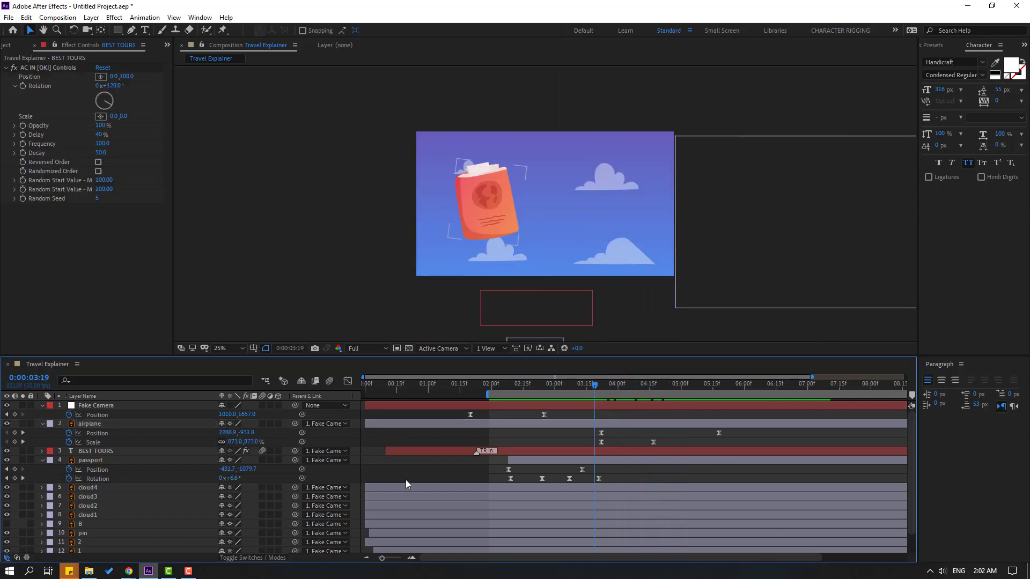
- Duplicate the BEST TOURS text layer and place the copy in the second scene, beside the upper part of the passport
left_click(99, 453)
key("ctrl+d")
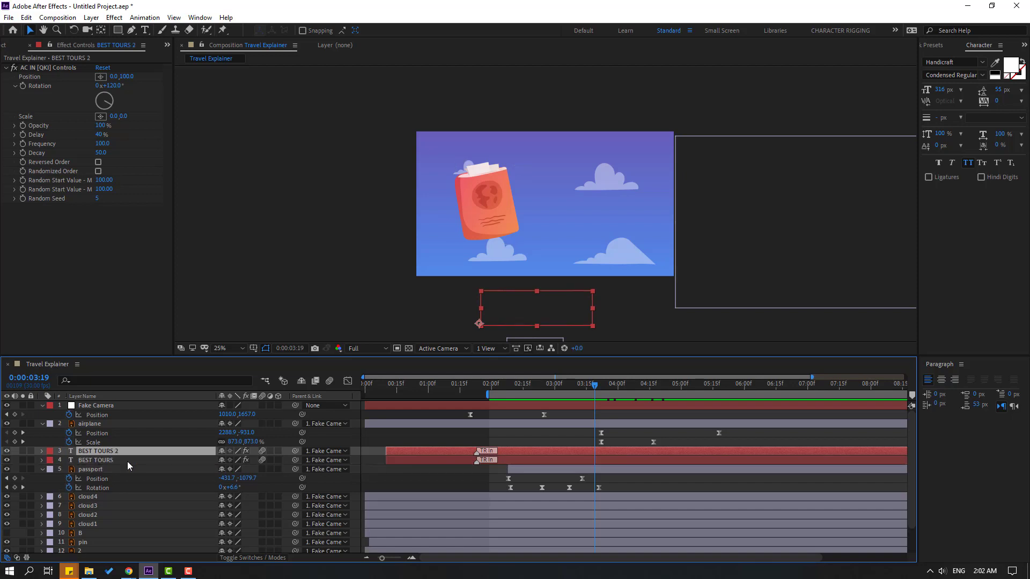
key("shift+Up")
key("shift+Up")
key("shift+Up")
key("shift+Up")
key("shift+Up")
key("shift+Up")
key("shift+Up")
key("shift+Up")
key("shift+Up")
key("shift+Up")
key("shift+Up")
key("shift+Up")
key("shift+Up")
key("shift+Up")
key("shift+Up")
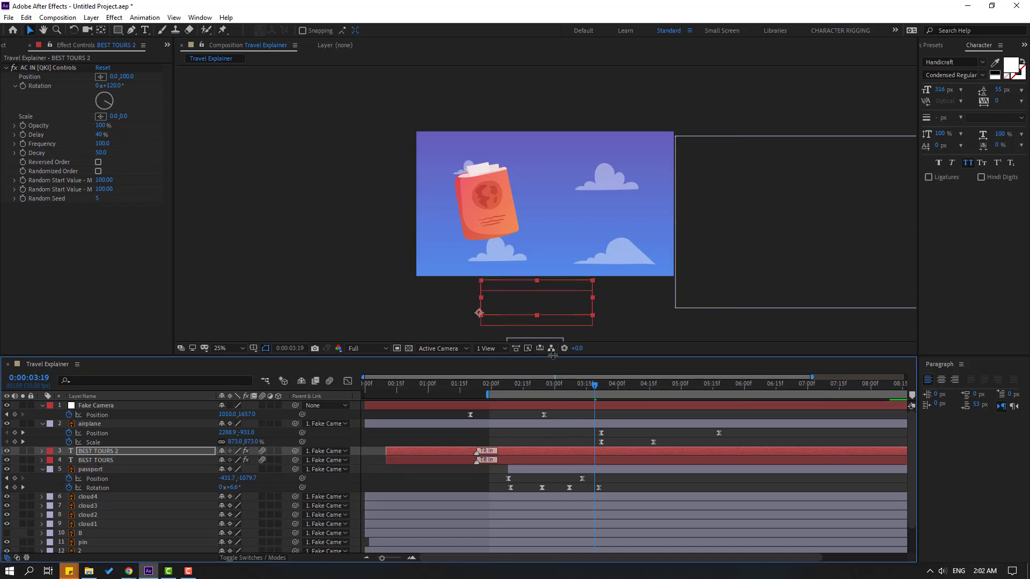
key("shift+Up")
key("shift+Up")
key("shift+Up")
key("shift+Up")
key("shift+Up")
key("shift+Up")
key("shift+Up")
key("shift+Up")
key("shift+Up")
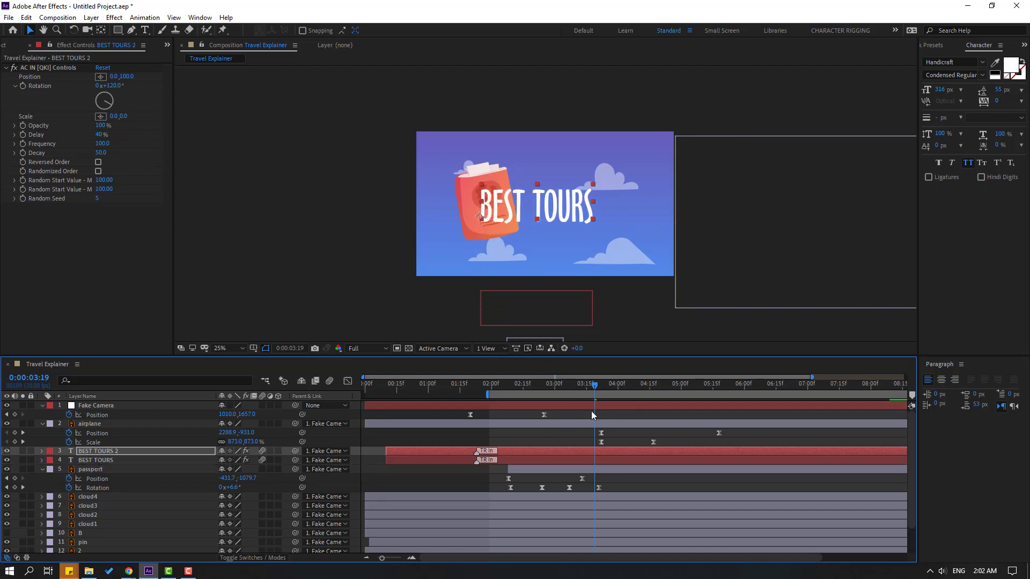
left_click_drag(597, 392, 581, 388)
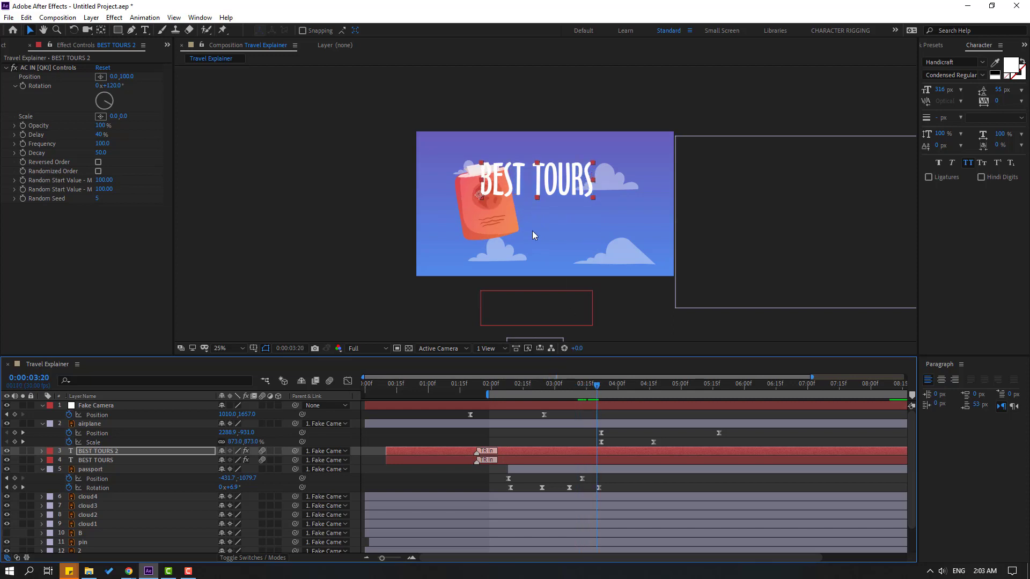
left_click_drag(521, 184, 581, 192)
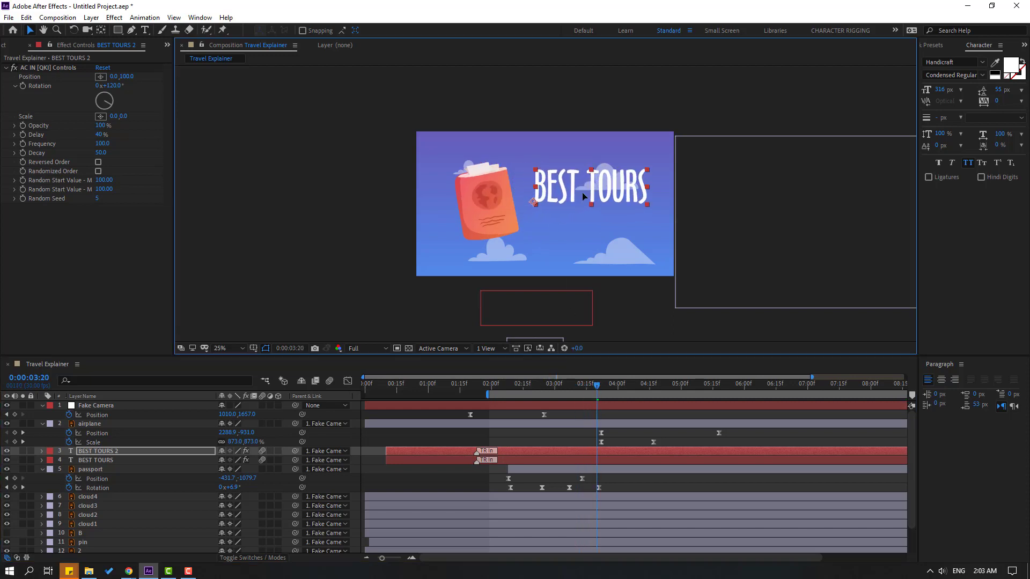
- Replace the duplicated title's text with TAKE PASSPORT on two lines
double_click(607, 181)
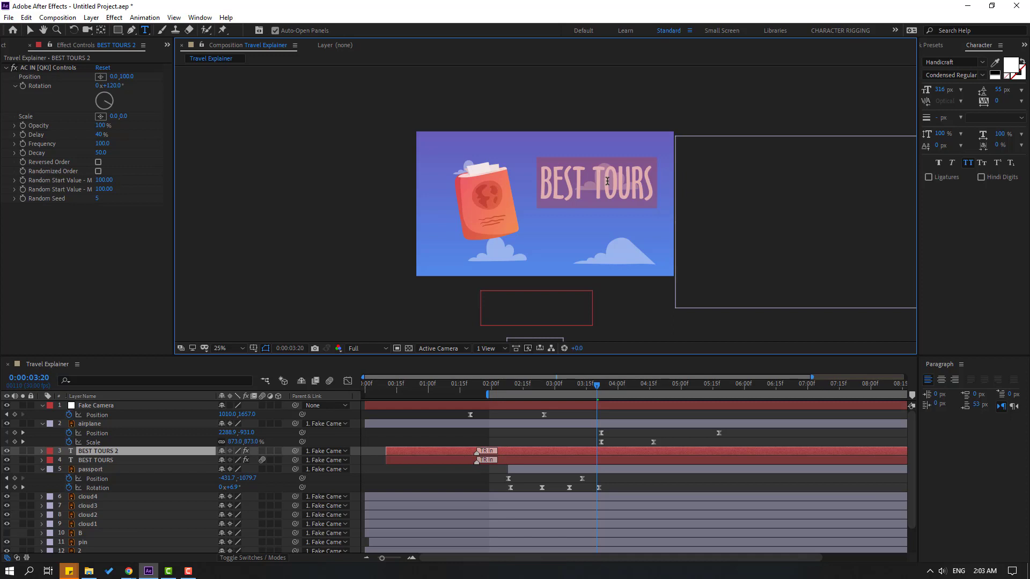
type("TAKE")
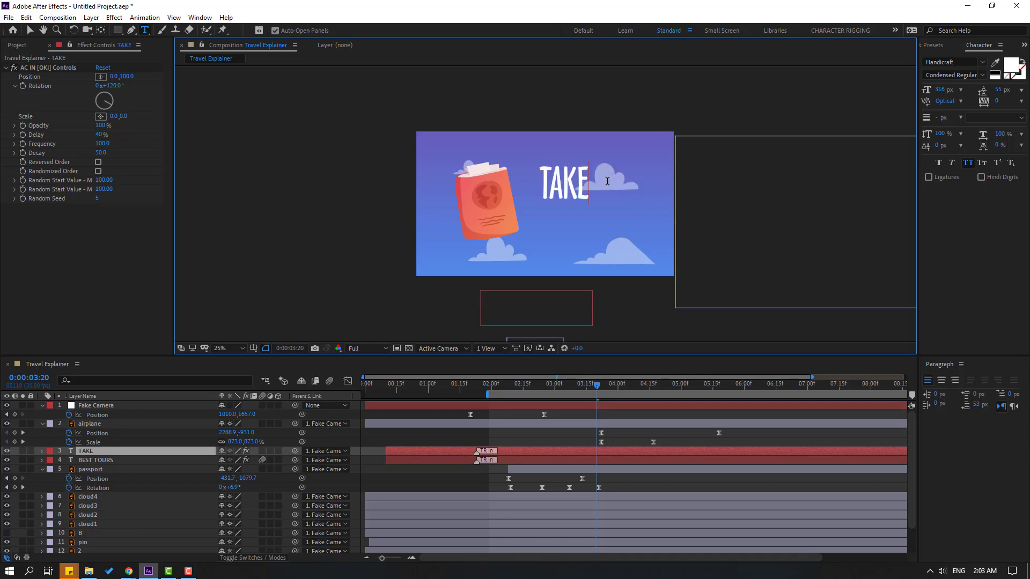
key("Return")
type("OS")
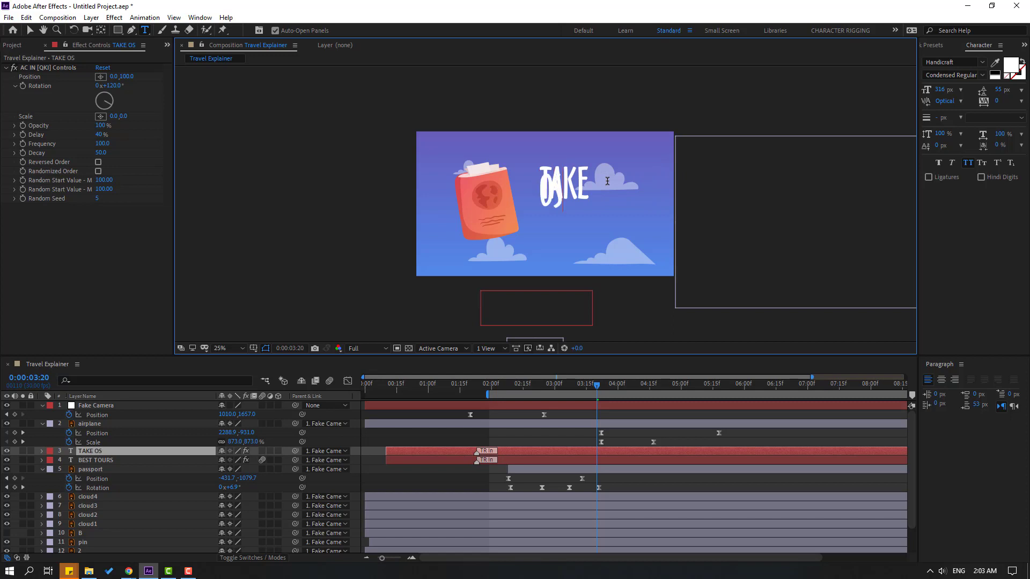
key("BackSpace")
key("BackSpace")
type("PASSPORT")
- Set the TAKE PASSPORT text's leading to 304 px and center-align its lines
key("ctrl+a")
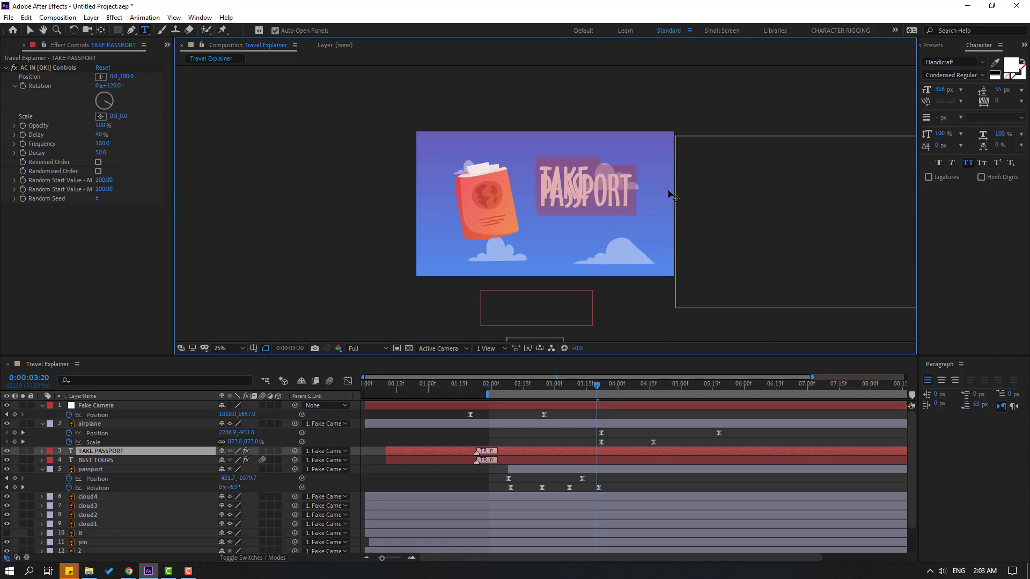
left_click_drag(996, 91, 1026, 91)
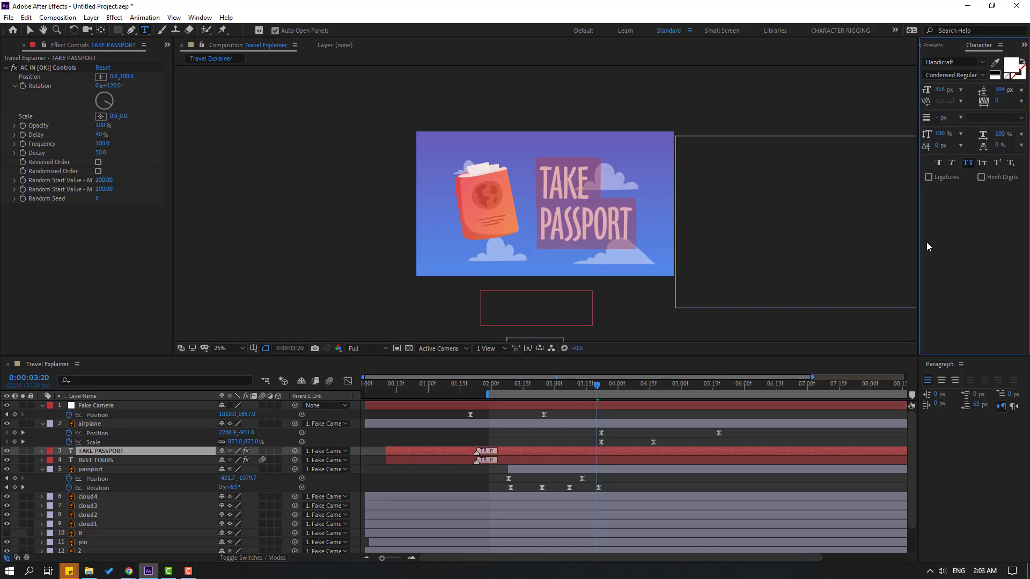
left_click(941, 380)
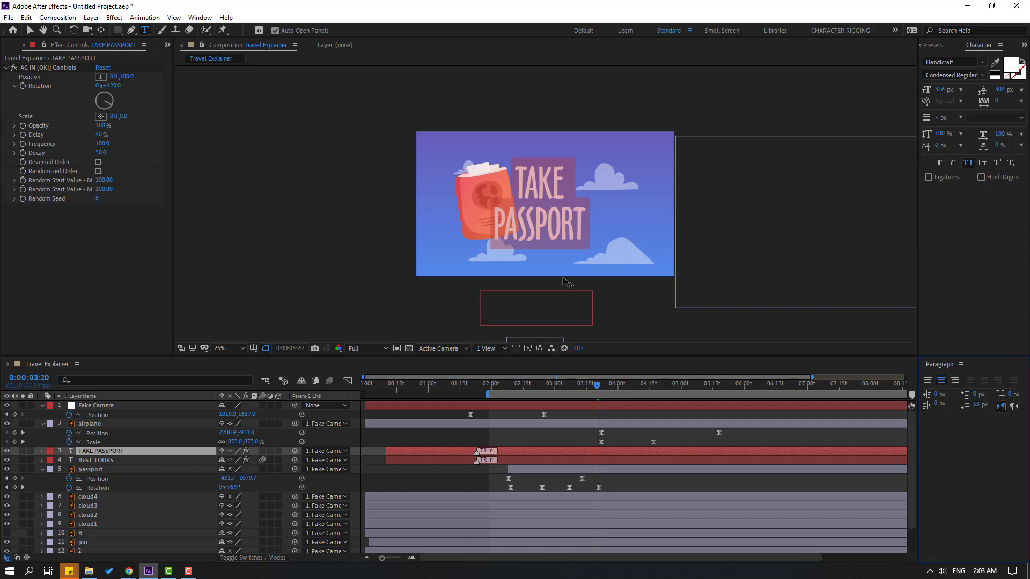
left_click(539, 199)
left_click(30, 30)
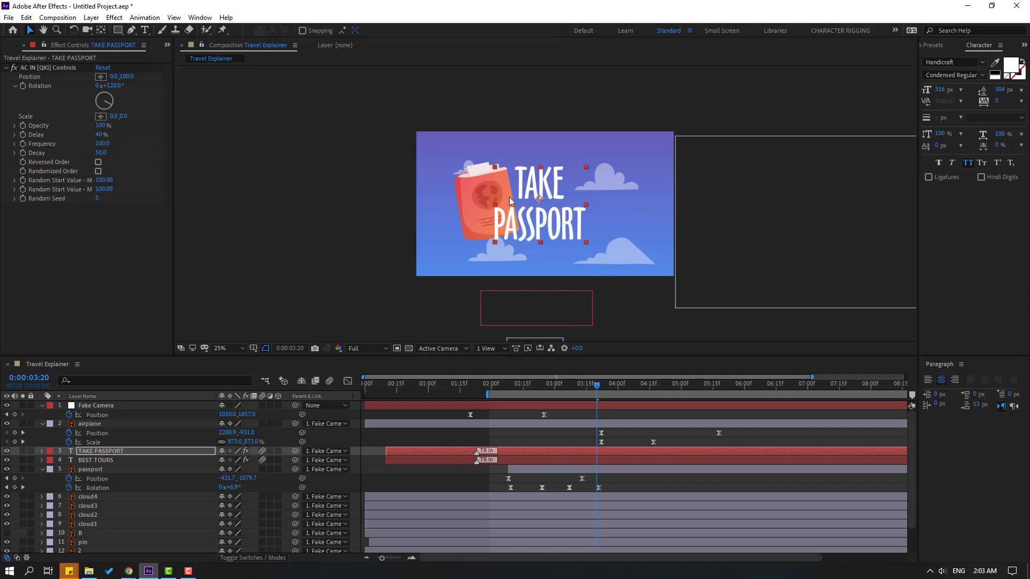
- Place the TAKE PASSPORT text beside the passport and shift its layer in time to start at about 0:00:02:18
left_click_drag(525, 228, 581, 224)
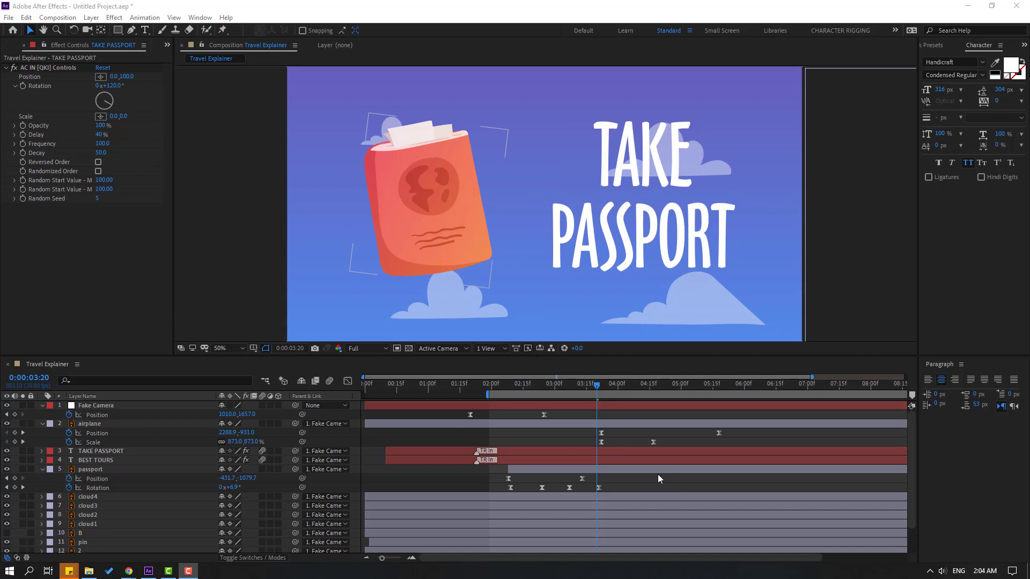
left_click(97, 453)
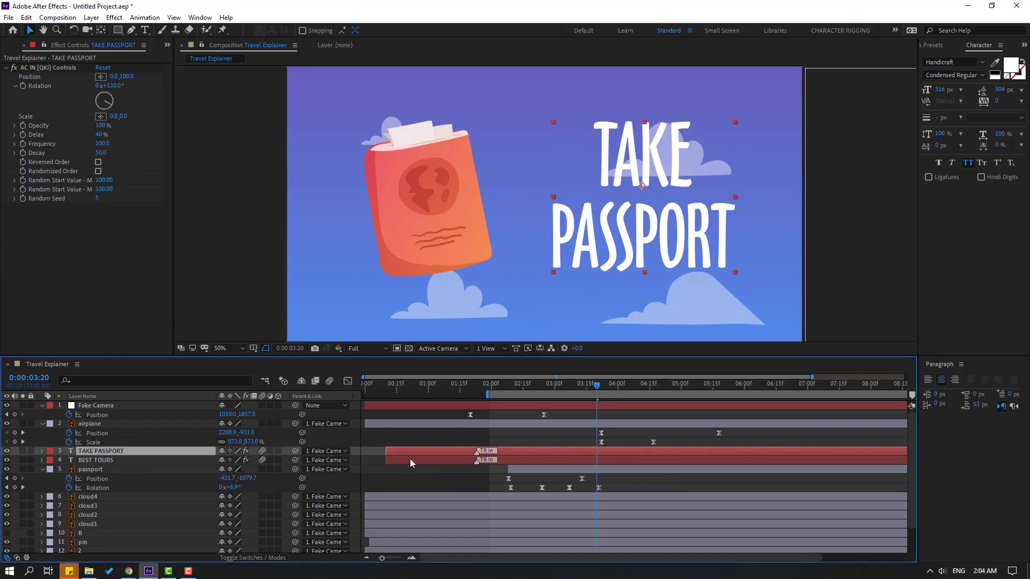
left_click_drag(474, 453, 565, 450)
left_click_drag(503, 388, 558, 391)
left_click_drag(564, 452, 533, 451)
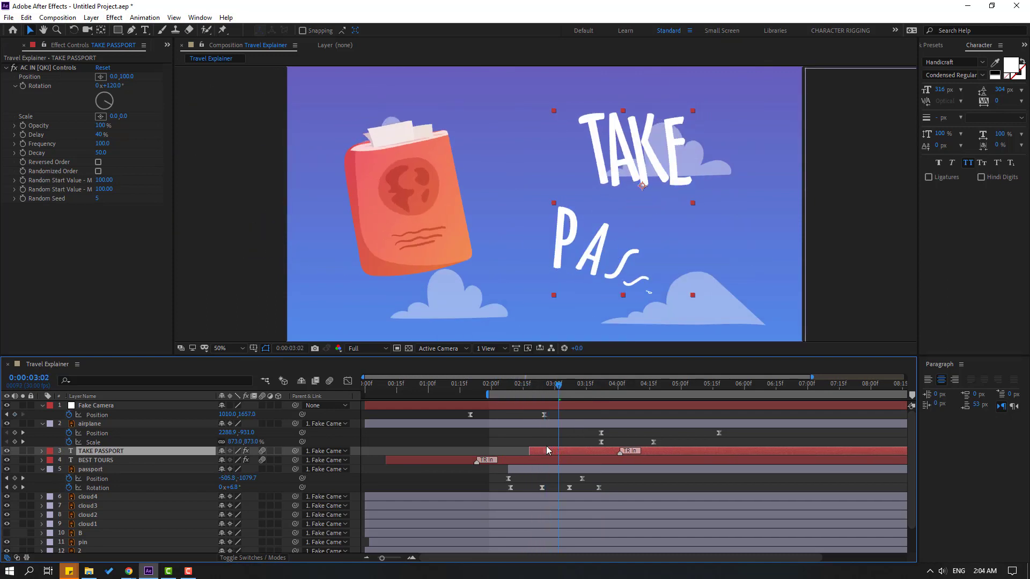
left_click_drag(477, 388, 656, 393)
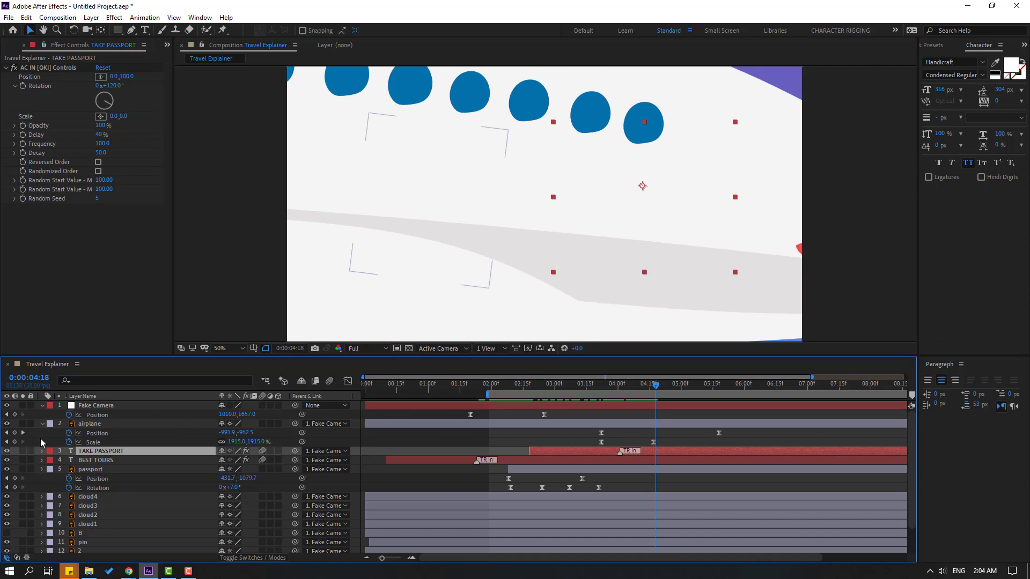
- Split all layers from TAKE PASSPORT down to bag at 0:00:04:18 and delete their parts after that time
left_click(42, 470)
left_click(41, 424)
left_click(42, 405)
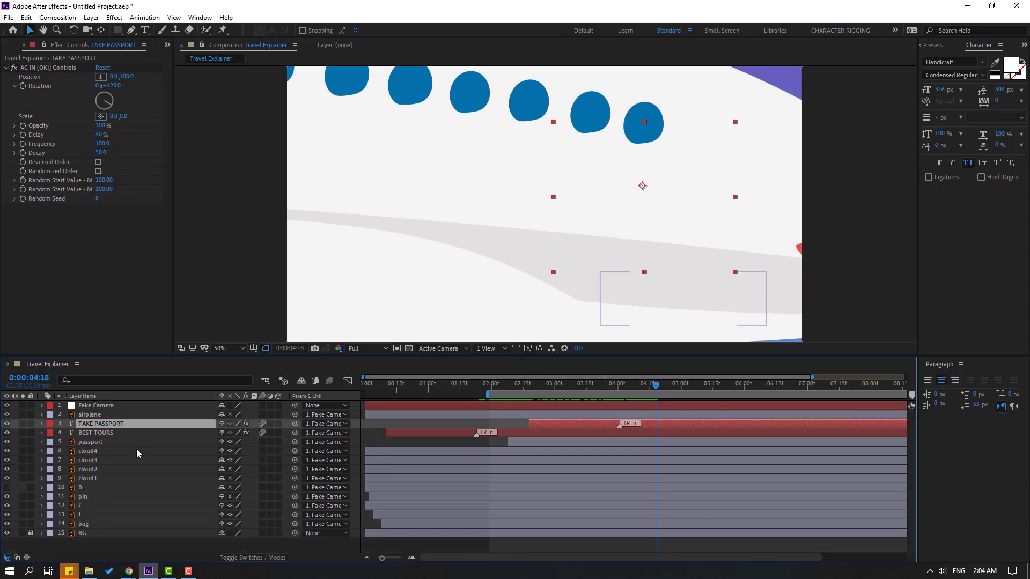
left_click(89, 525, "shift")
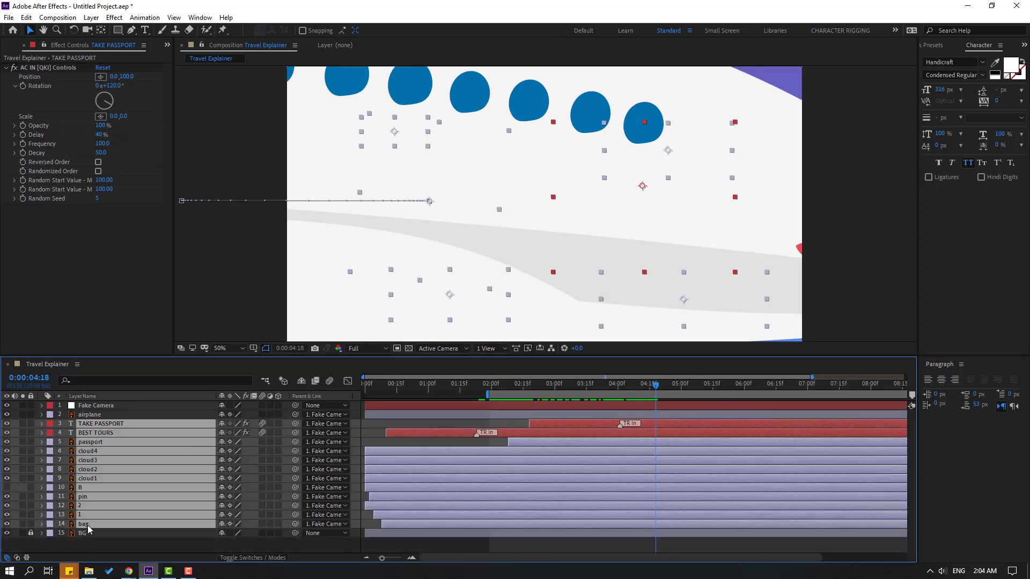
left_click(27, 18)
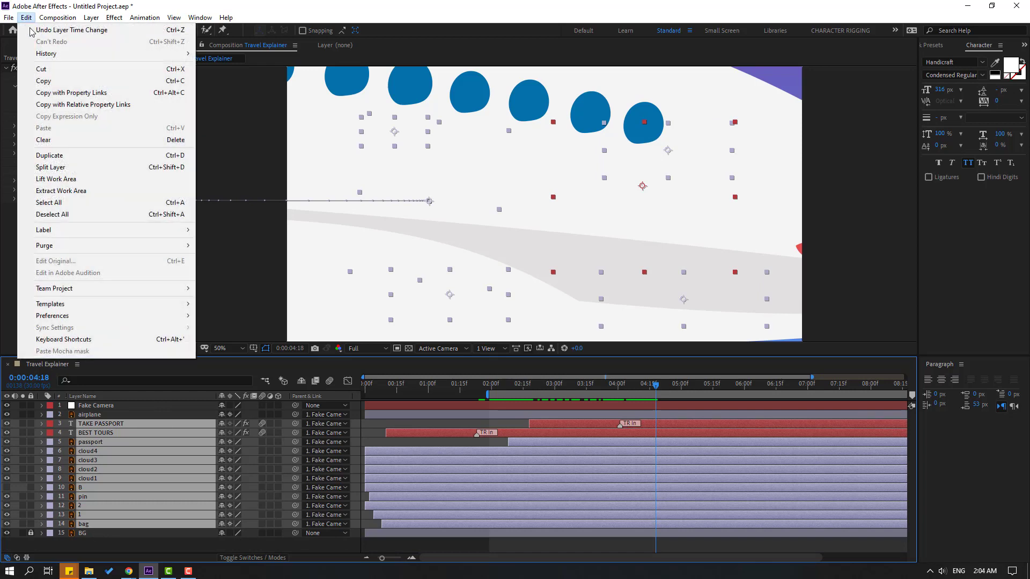
left_click(83, 168)
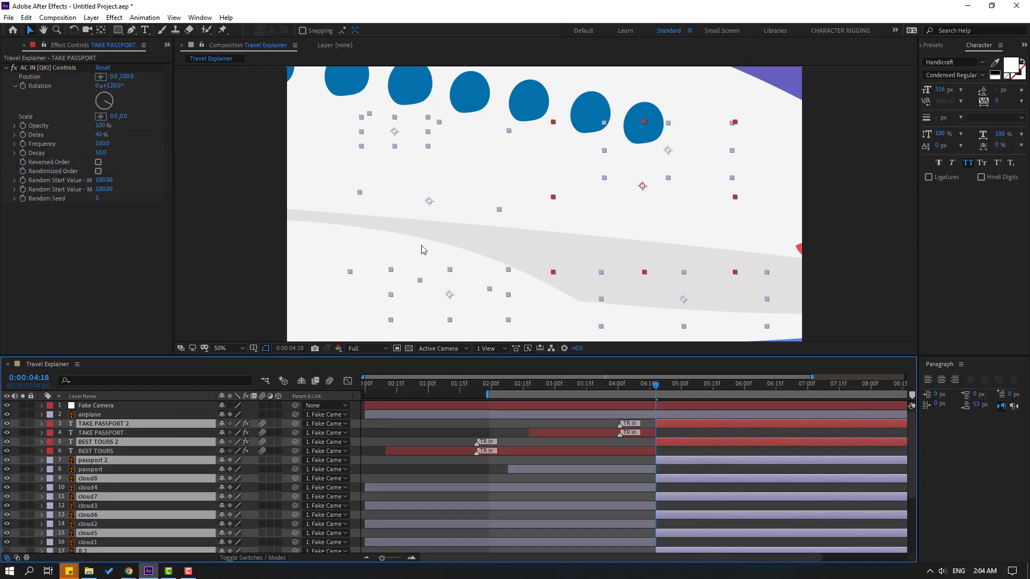
left_click(443, 265)
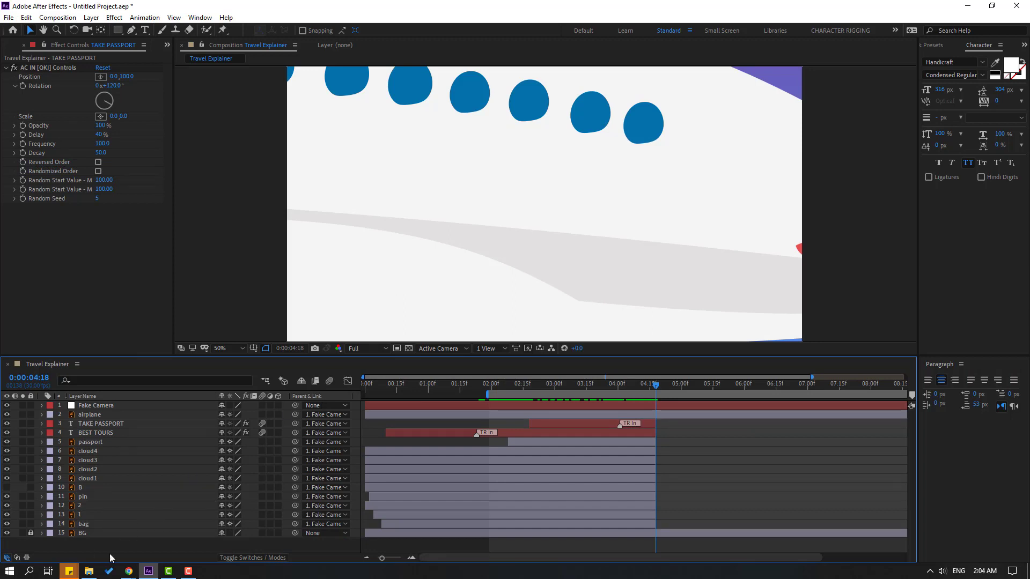
- At 0:00:05:09, create a paragraph text layer reading TRAVEL SALE and tighten its text box around the words
left_click_drag(627, 386, 700, 391)
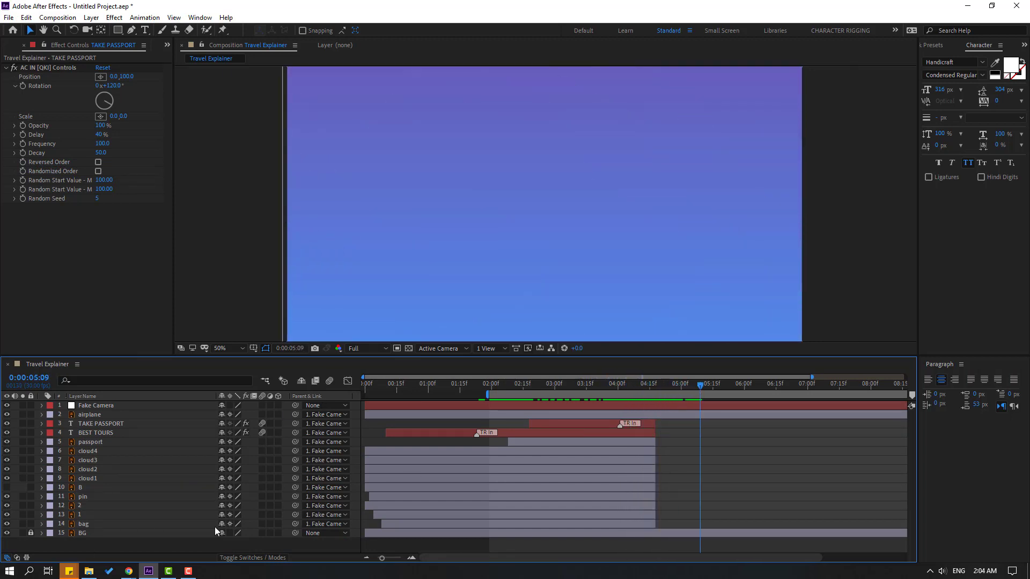
left_click(9, 46)
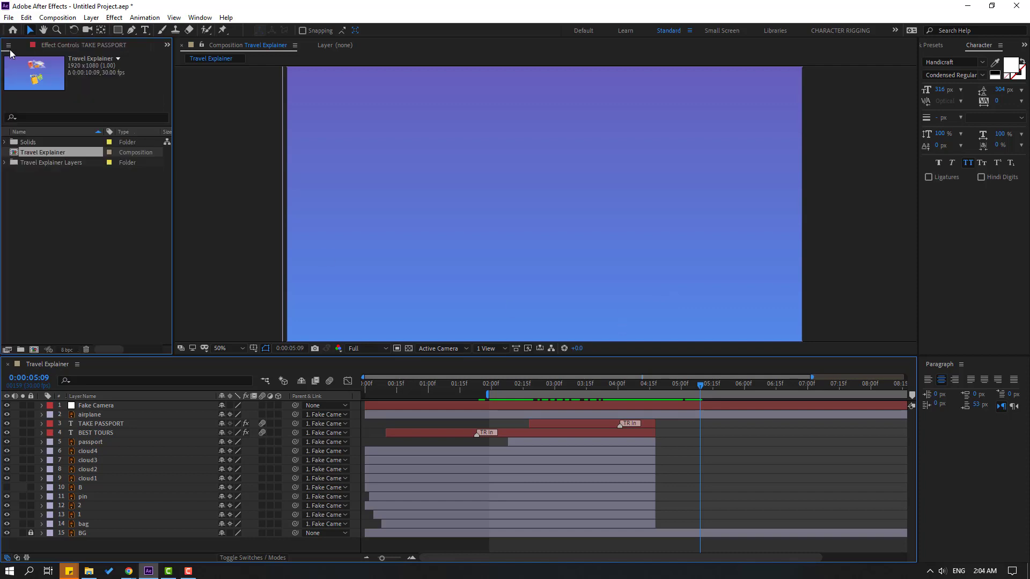
left_click(107, 269)
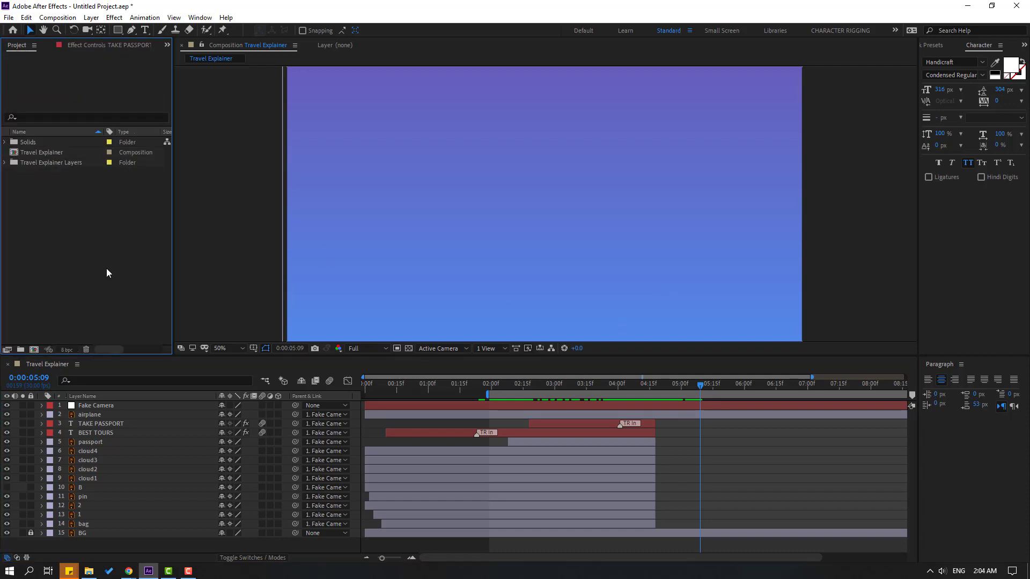
left_click(145, 31)
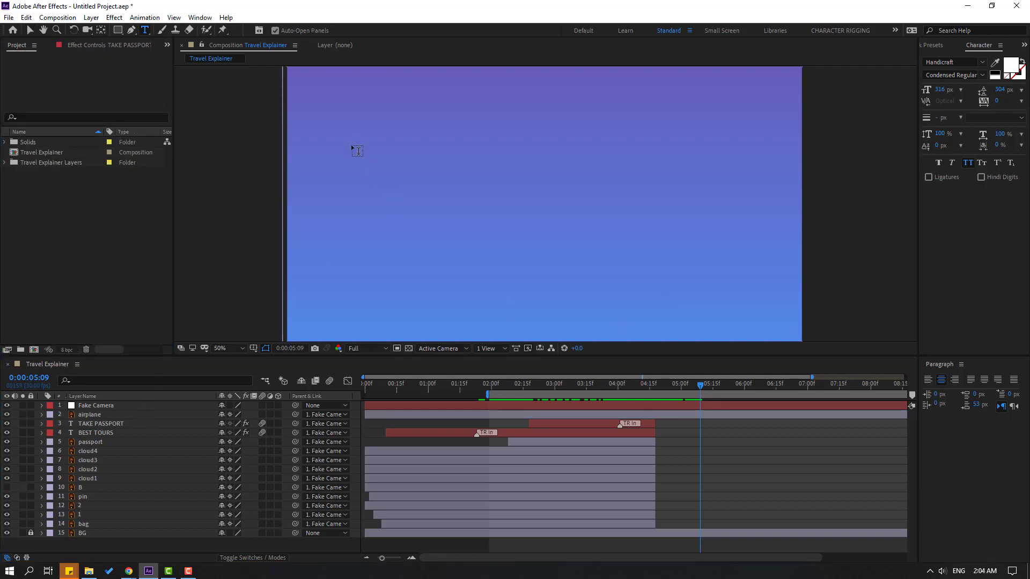
left_click_drag(346, 125, 740, 307)
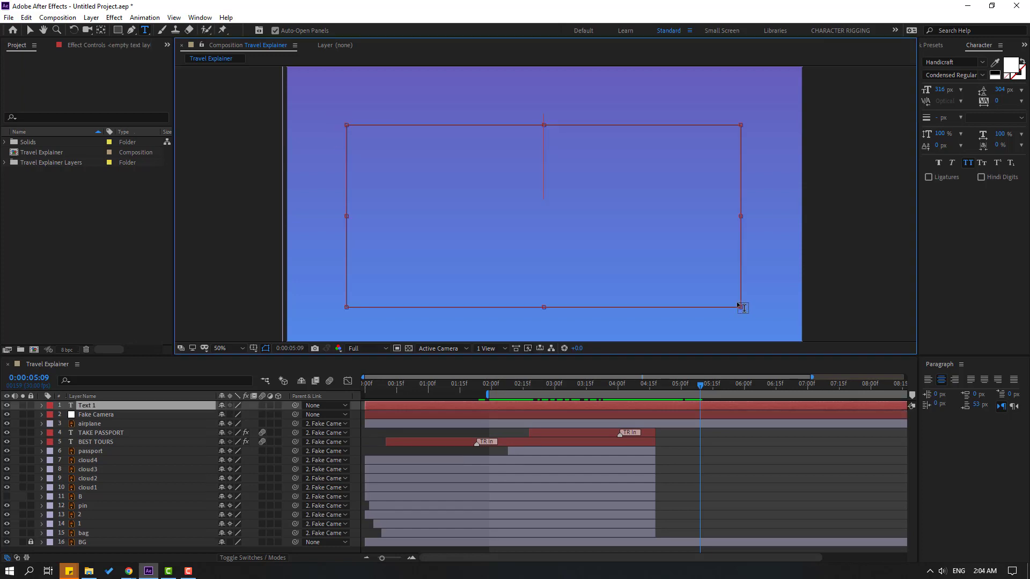
type("TRA")
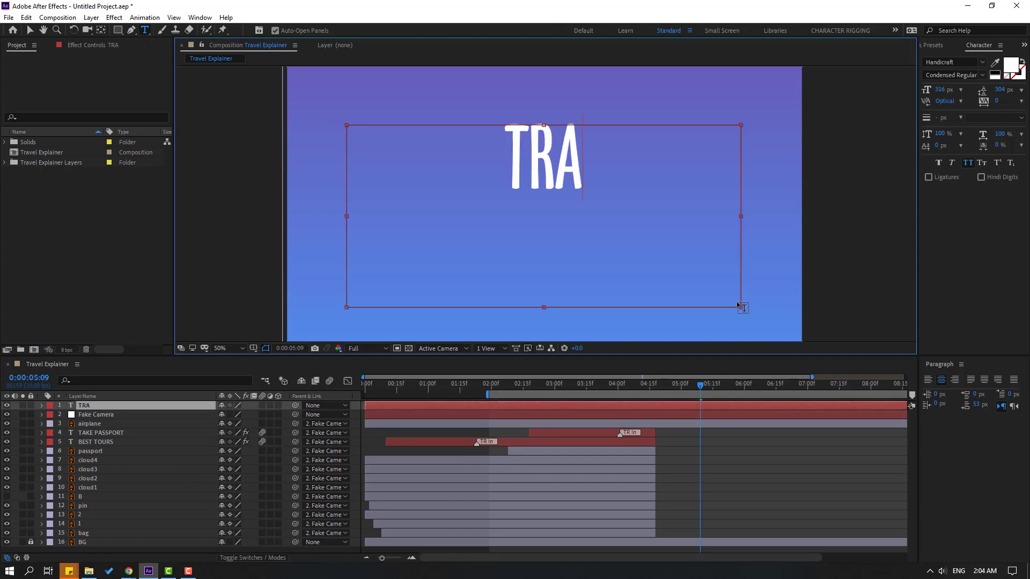
type("VEL SALE")
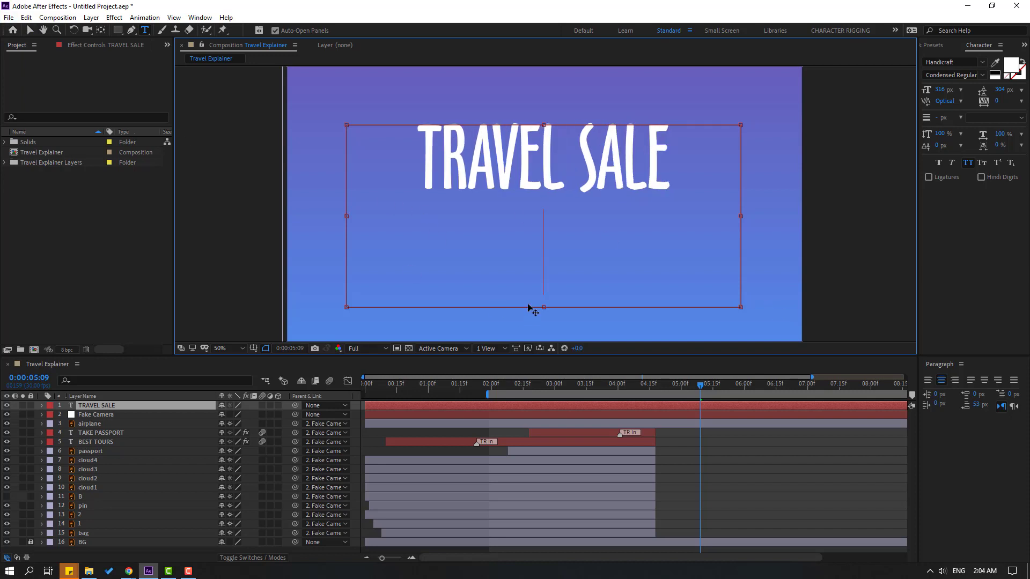
left_click_drag(543, 307, 562, 191)
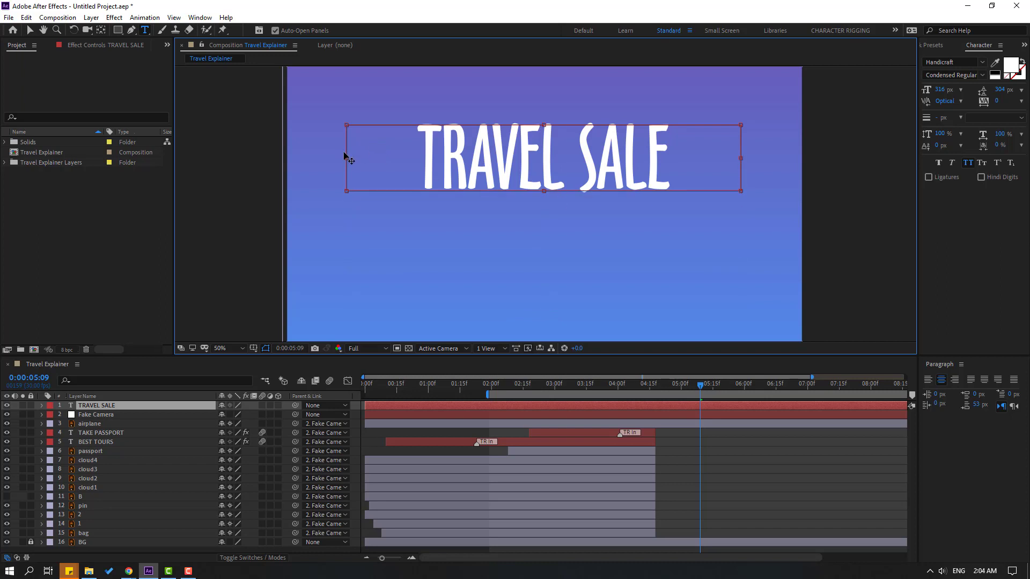
left_click_drag(483, 160, 479, 158)
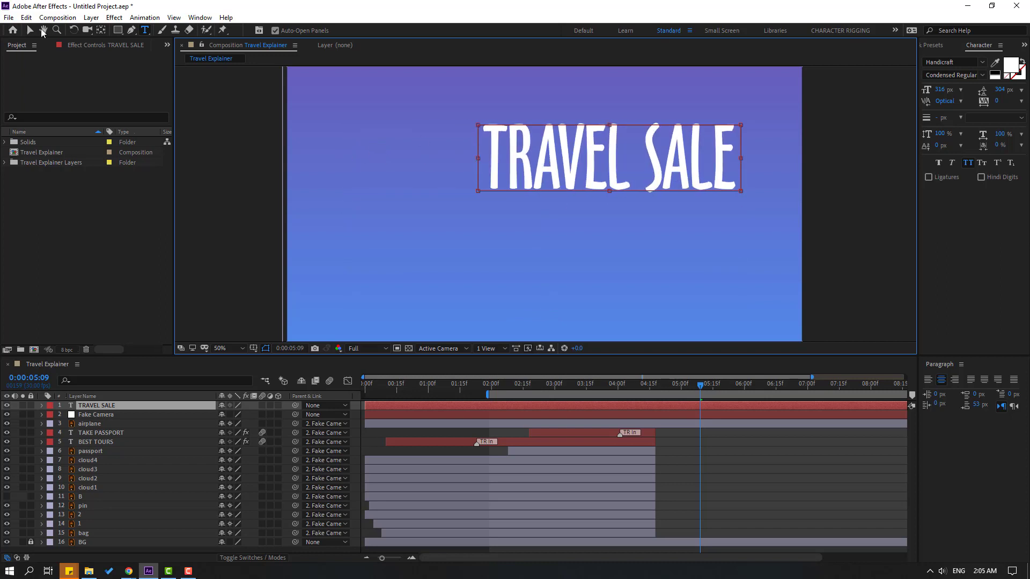
- Center the TRAVEL SALE layer's anchor point in its text and align the layer horizontally and vertically to the composition's center
left_click(30, 30)
left_click_drag(592, 181, 533, 220)
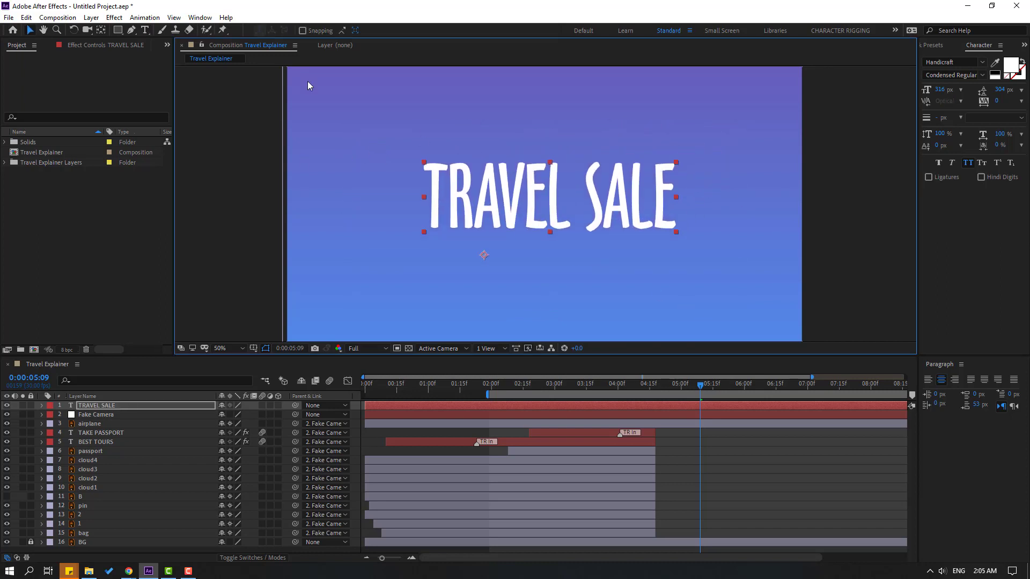
key("ctrl+alt+Home")
left_click(200, 17)
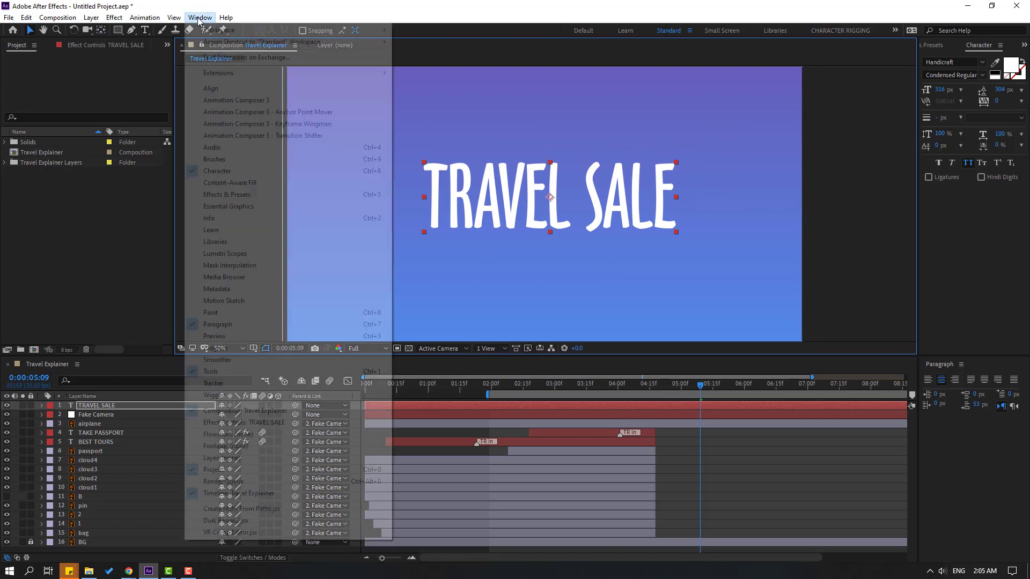
left_click(210, 88)
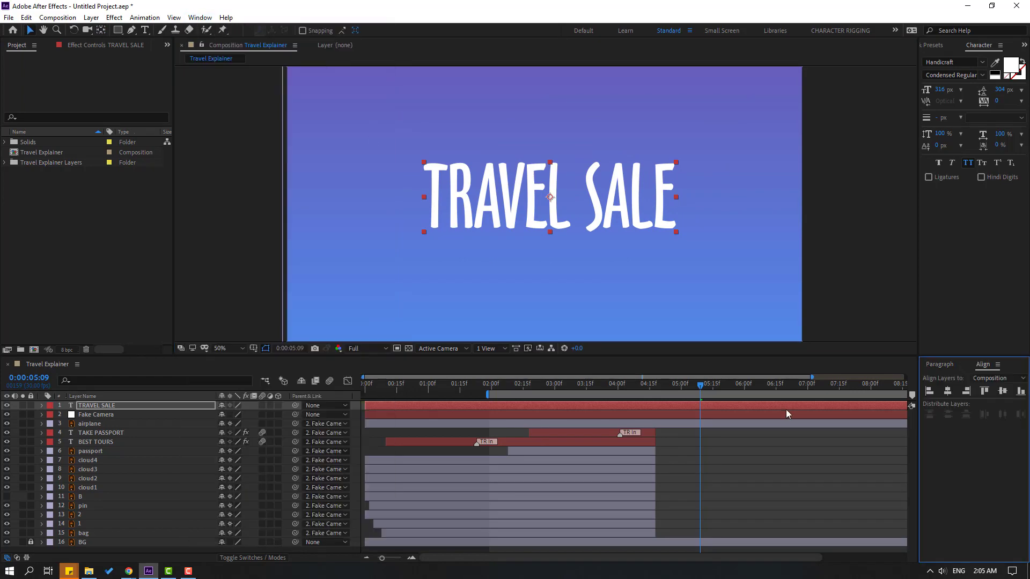
left_click(948, 392)
left_click(1002, 392)
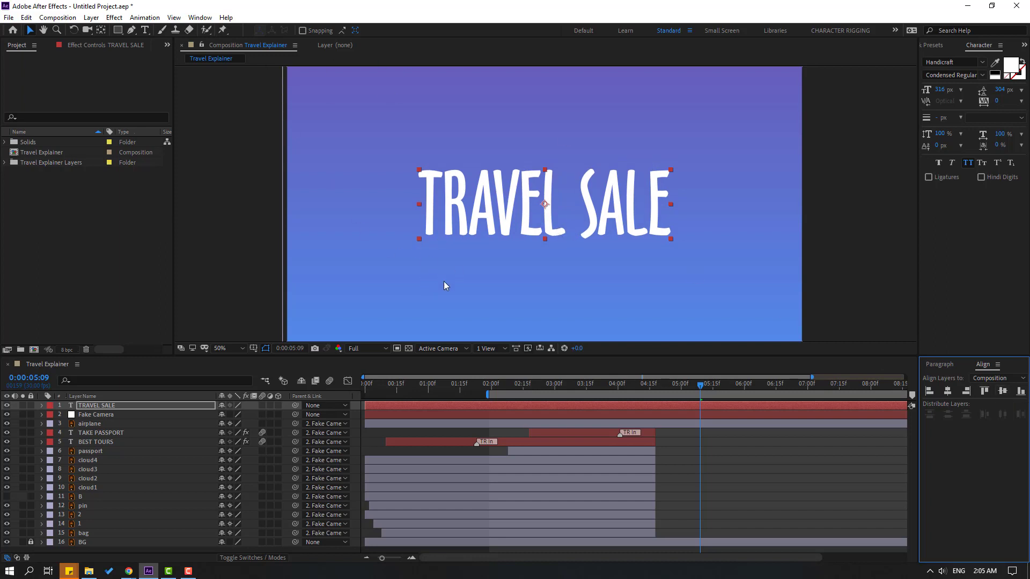
- Nudge the TRAVEL SALE text straight up, slightly above the composition's center
left_click(509, 201)
key("shift+Up")
key("shift+Up")
key("shift+Up")
key("shift+Up")
key("shift+Up")
key("shift+Up")
key("shift+Up")
key("shift+Up")
key("shift+Up")
key("shift+Up")
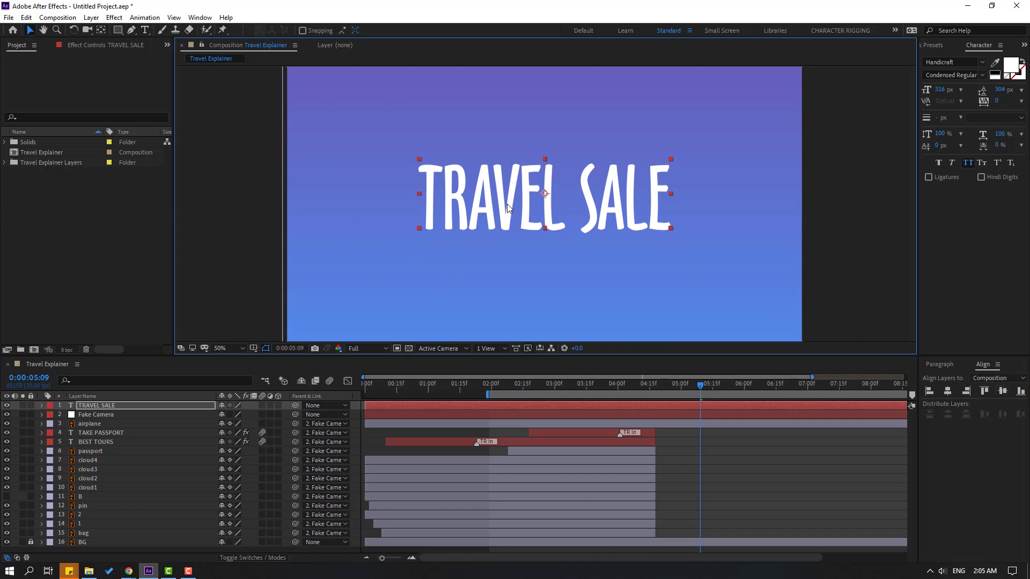
- Create a new text layer reading UP TO 50% OFF and place it below TRAVEL SALE
left_click(145, 32)
left_click(338, 271)
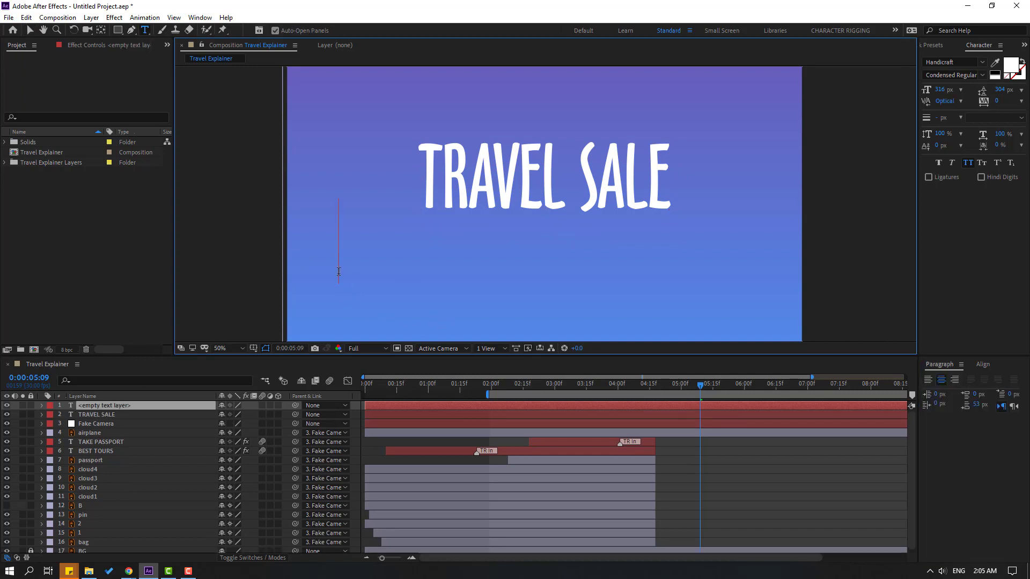
type("UP TO")
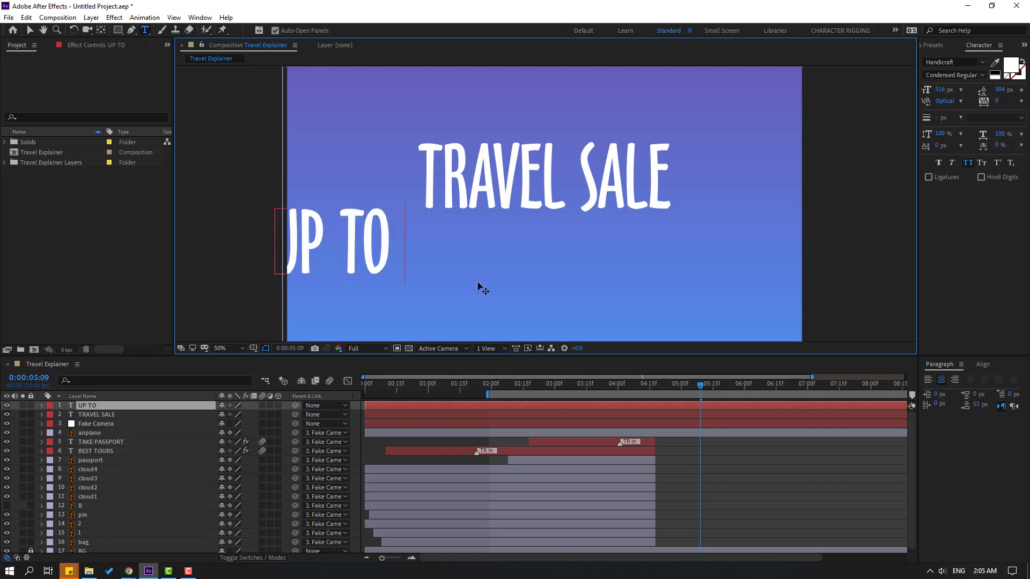
type(" 50%")
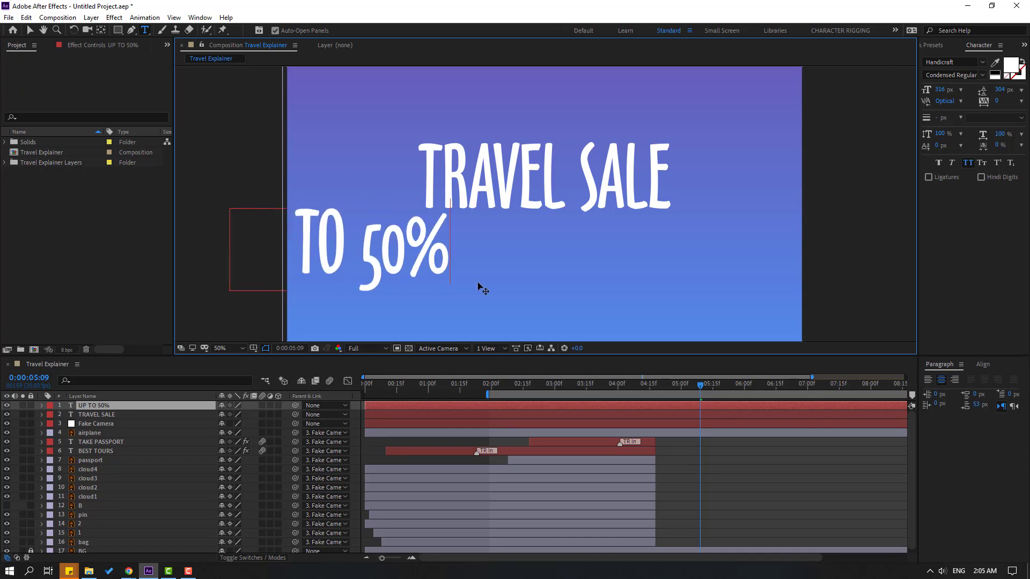
type(" OFF")
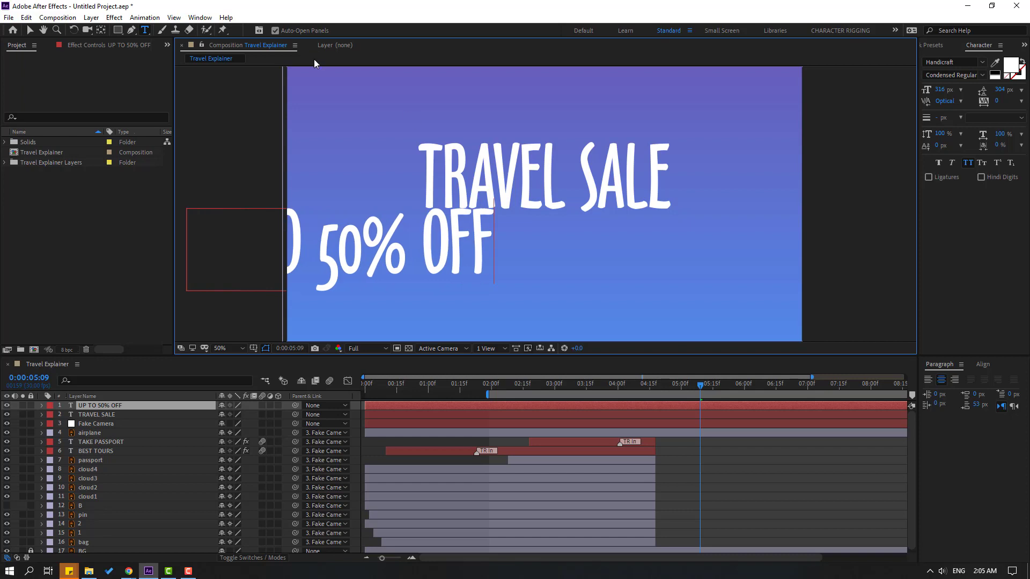
left_click(33, 31)
left_click_drag(372, 264, 595, 290)
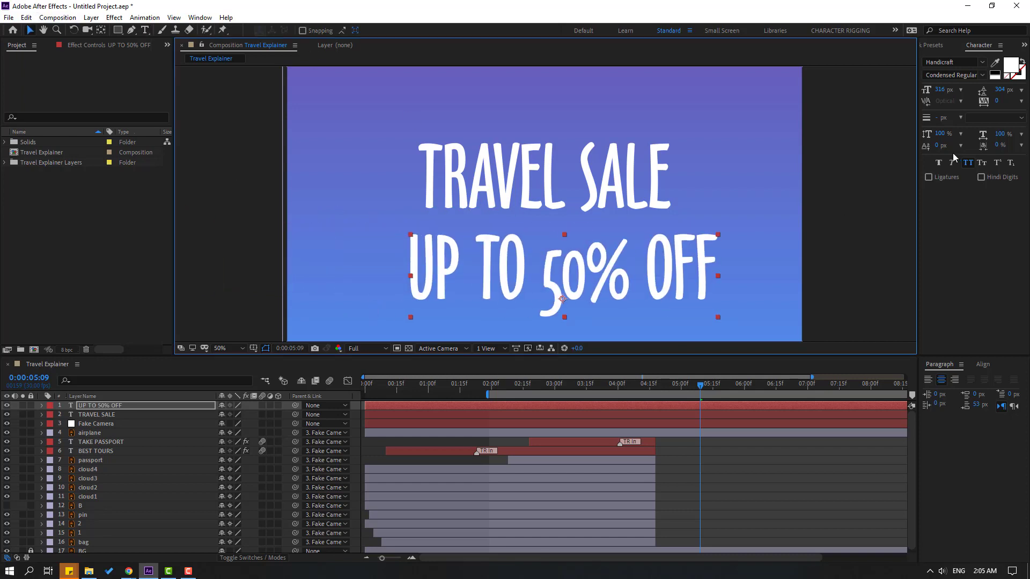
- Set the UP TO 50% OFF text to 183 px in the Gabo Drive font
left_click_drag(937, 94, 944, 83)
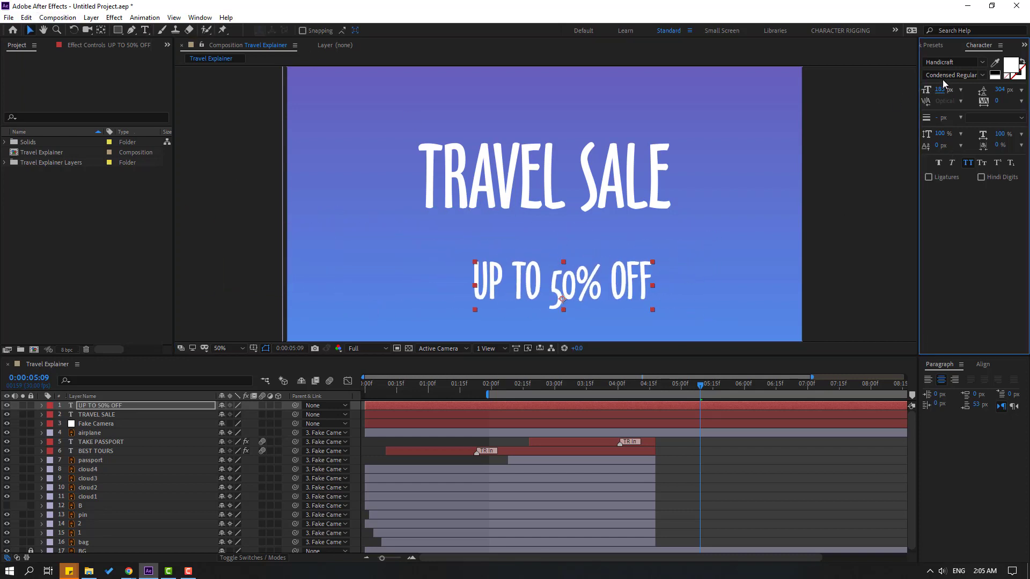
left_click(981, 62)
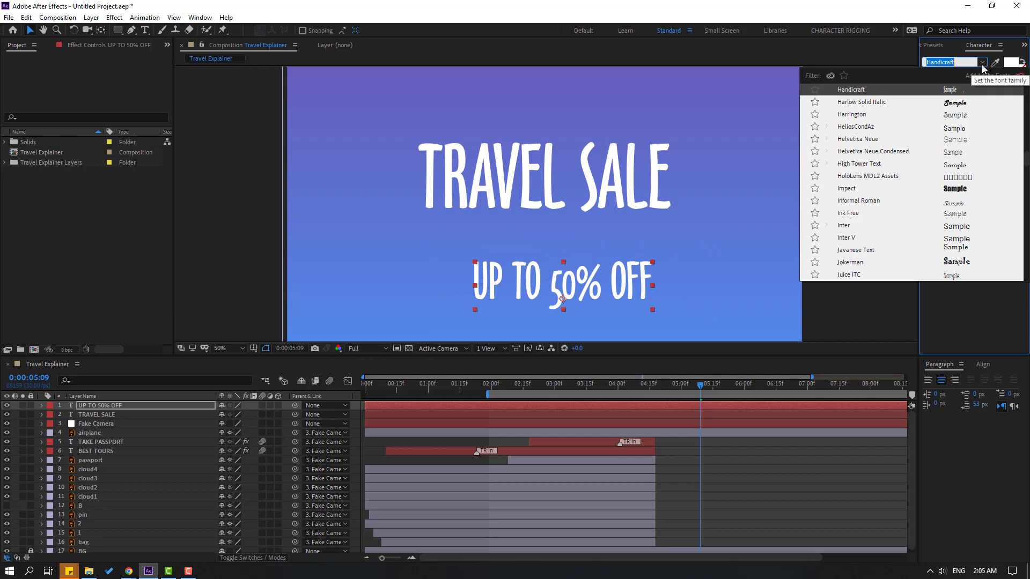
type("gabo")
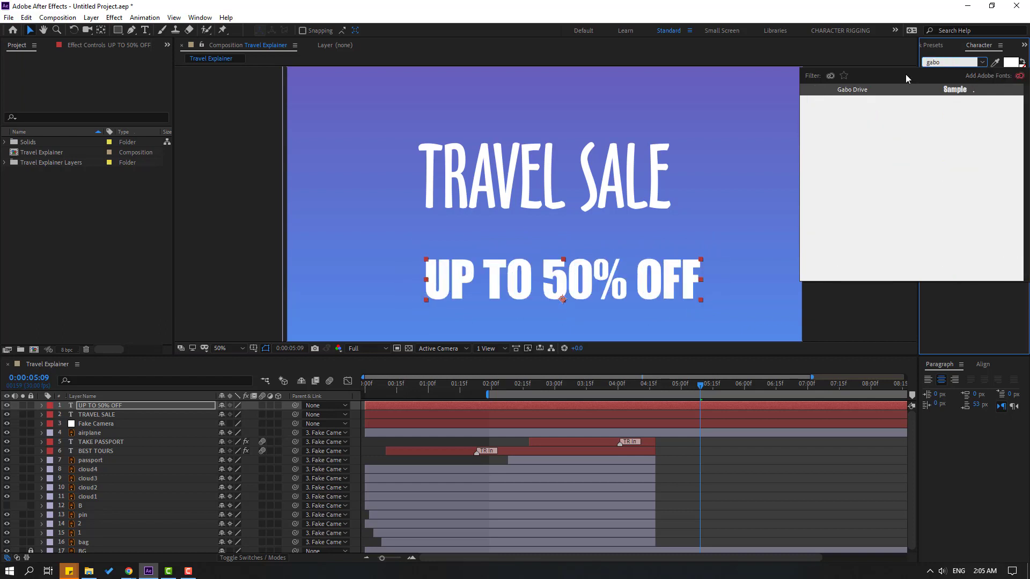
left_click(869, 91)
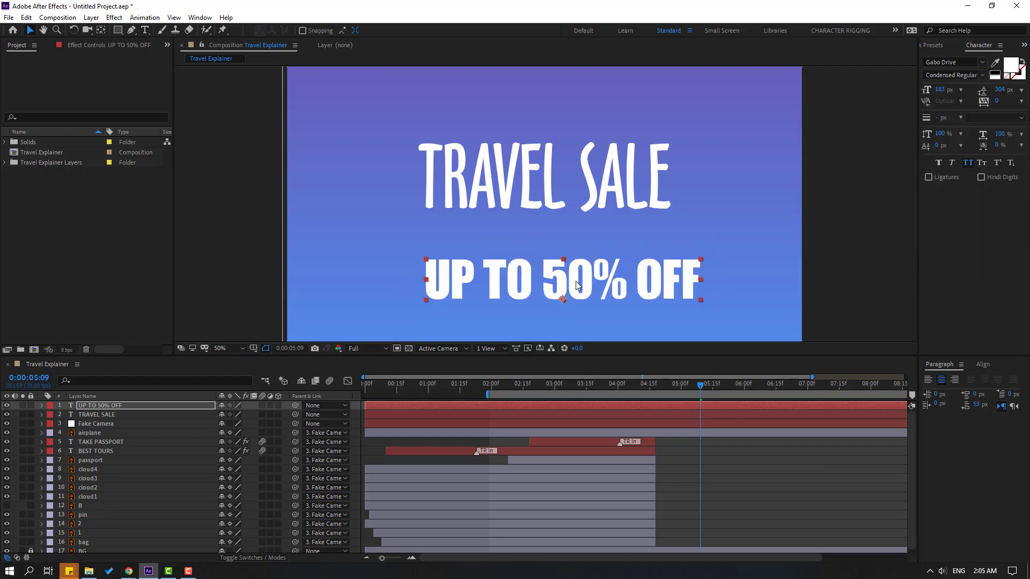
- Change the fill color of the UP TO 50% OFF text to yellow FADF29
left_click(1011, 73)
left_click(669, 494)
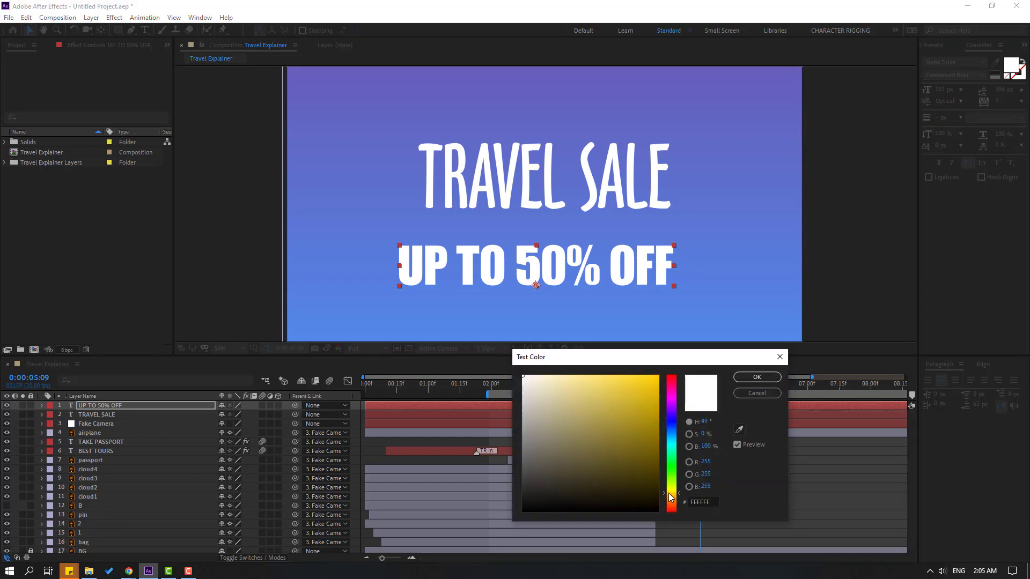
left_click_drag(650, 404, 637, 378)
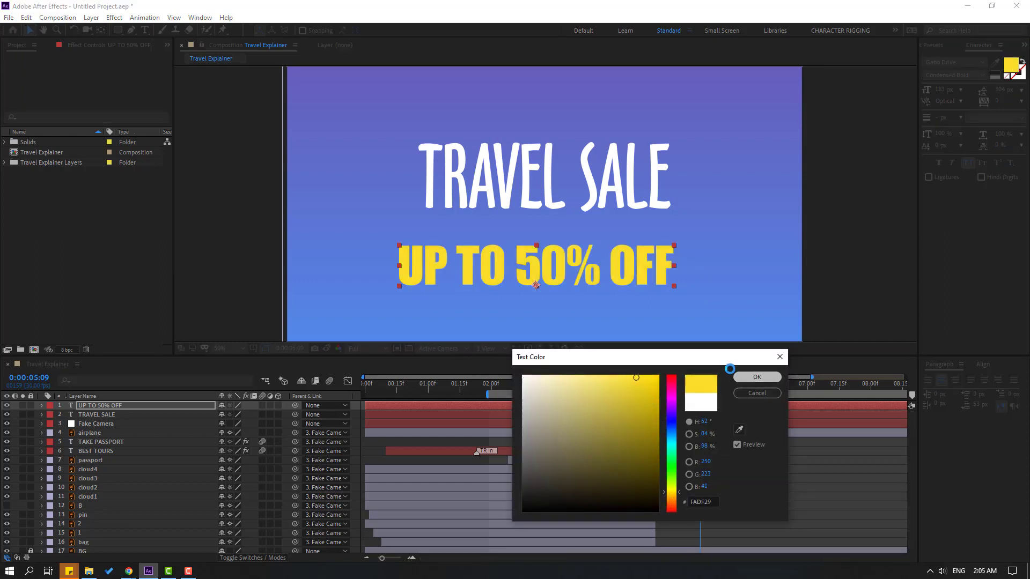
left_click(735, 376)
- Reduce the UP TO 50% OFF text's size and move it directly beneath TRAVEL SALE
left_click_drag(943, 91, 914, 92)
left_click_drag(536, 253, 513, 235)
left_click(722, 498)
- Move the UP TO 50% OFF and TRAVEL SALE layers below airplane and shift them to start at about 4:17
left_click(90, 406)
left_click(94, 415, "shift")
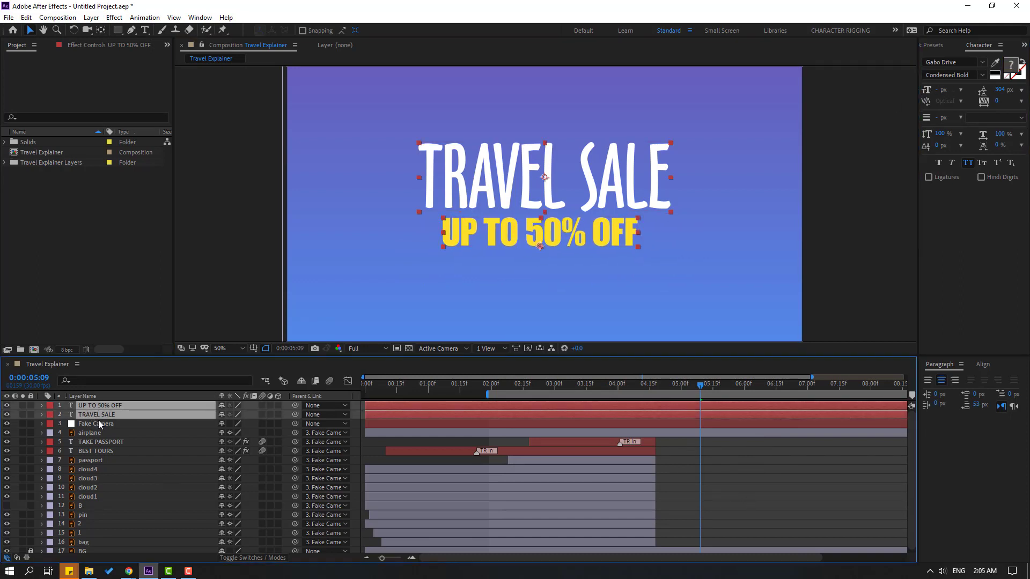
left_click_drag(89, 407, 112, 437)
left_click_drag(367, 430, 603, 423)
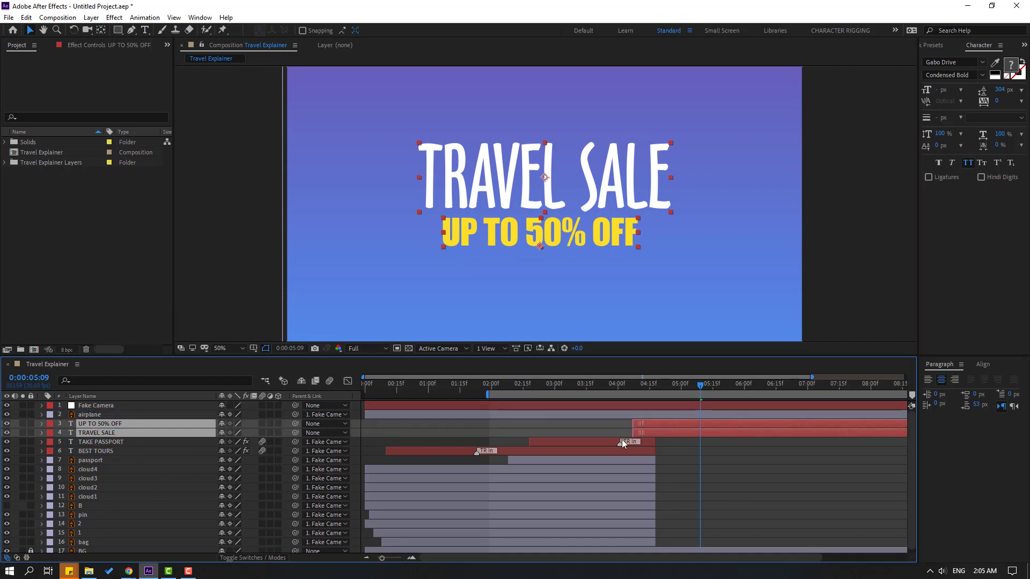
left_click_drag(616, 385, 703, 396)
- Parent the UP TO 50% OFF layer to TRAVEL SALE
left_click(240, 455)
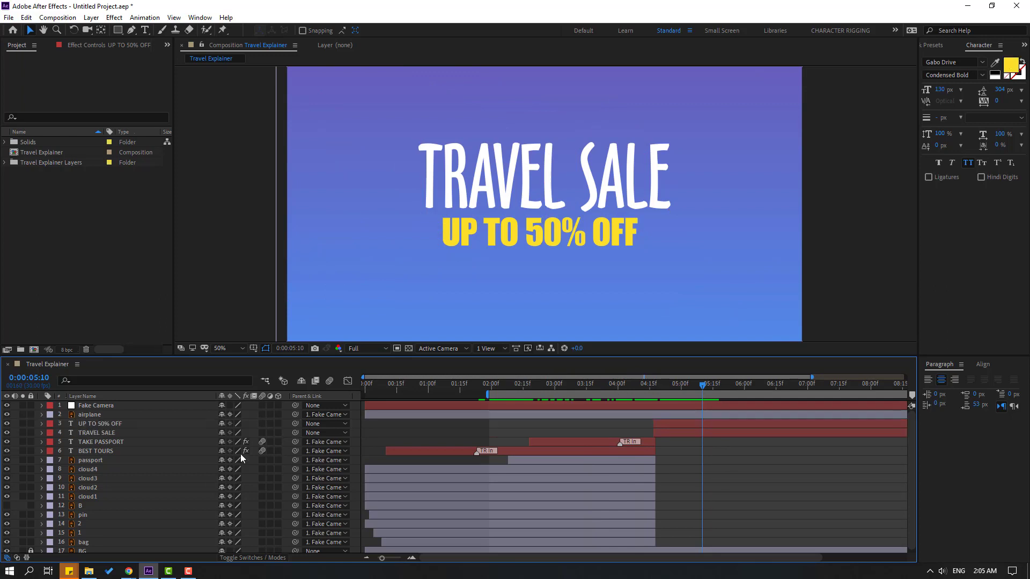
left_click(107, 425)
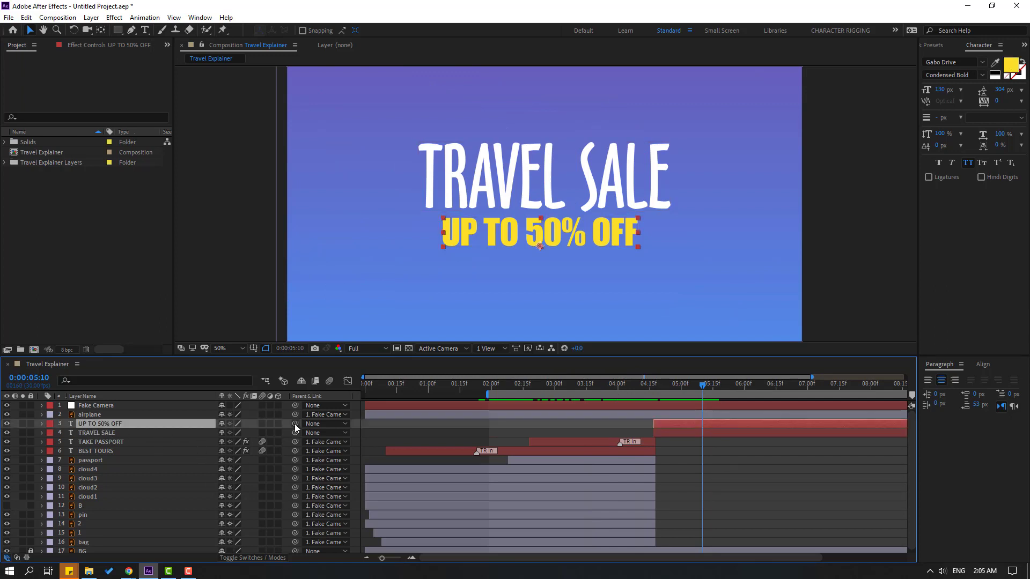
left_click_drag(294, 424, 97, 432)
- Animate TRAVEL SALE's Scale from 100% at 4:17 to 116%, with the second keyframe at about 6:10
left_click(86, 433)
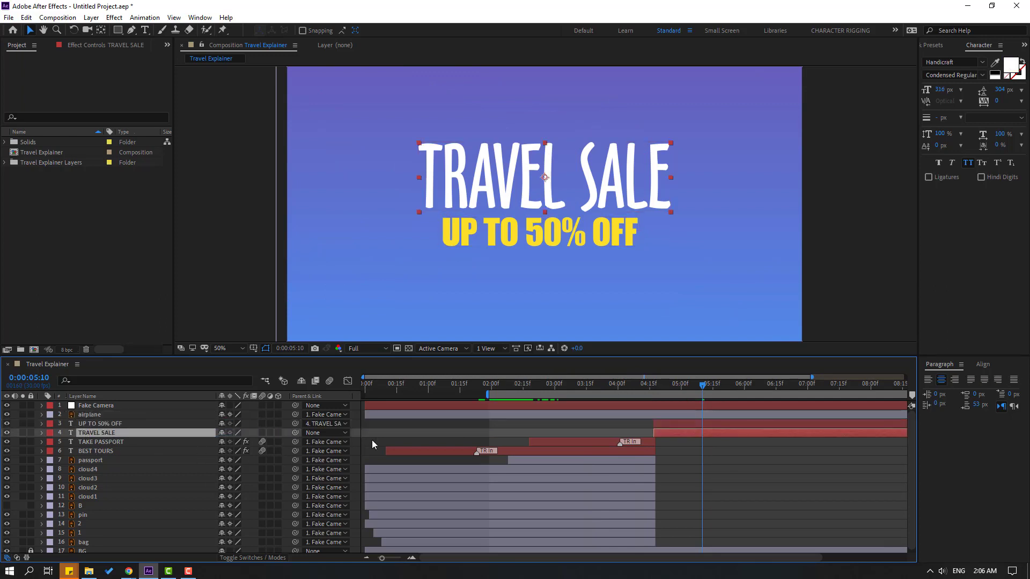
key("s")
left_click_drag(702, 395, 690, 395)
left_click_drag(692, 386, 650, 386)
left_click(652, 385)
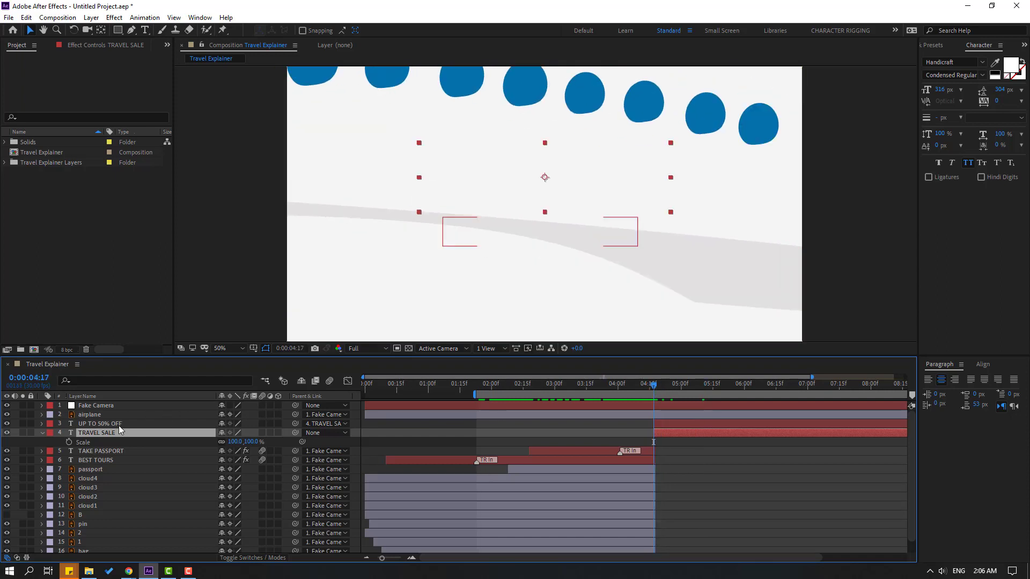
key("alt+shift+s")
key("space")
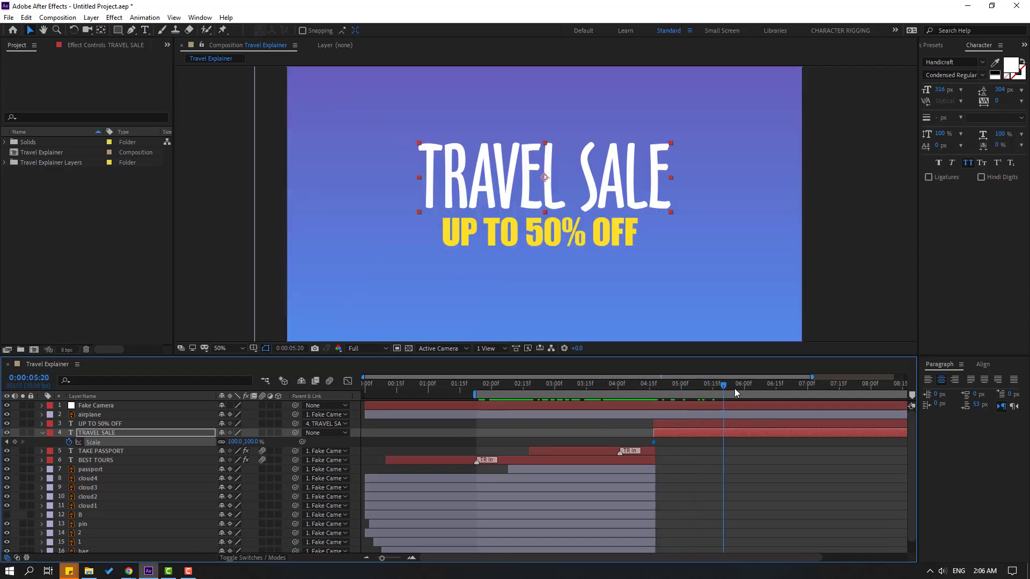
left_click_drag(235, 441, 241, 441)
left_click_drag(738, 442, 765, 443)
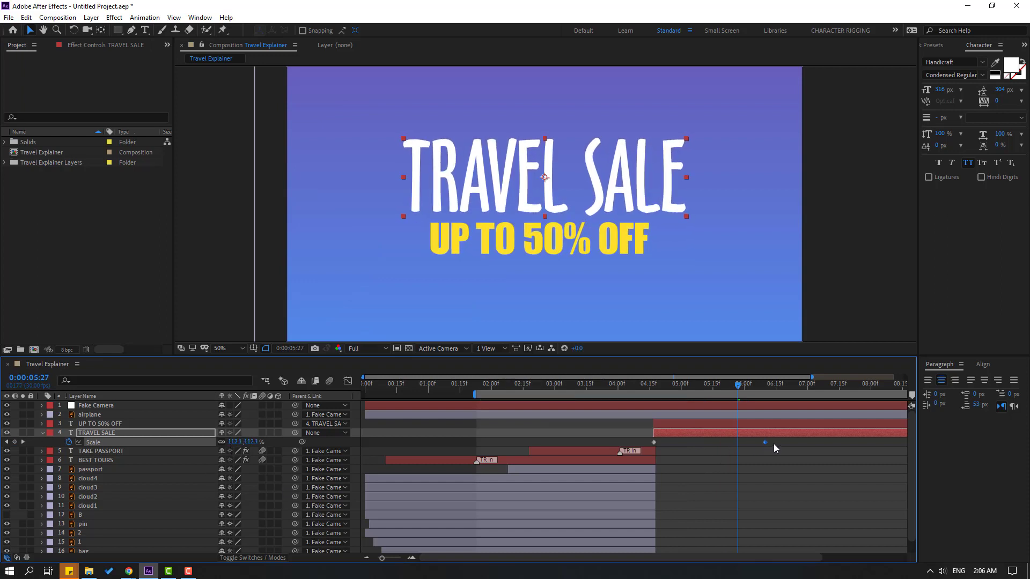
- Apply Easy Ease to both TRAVEL SALE Scale keyframes and end the work area at about 6:25 for a preview
right_click(653, 443)
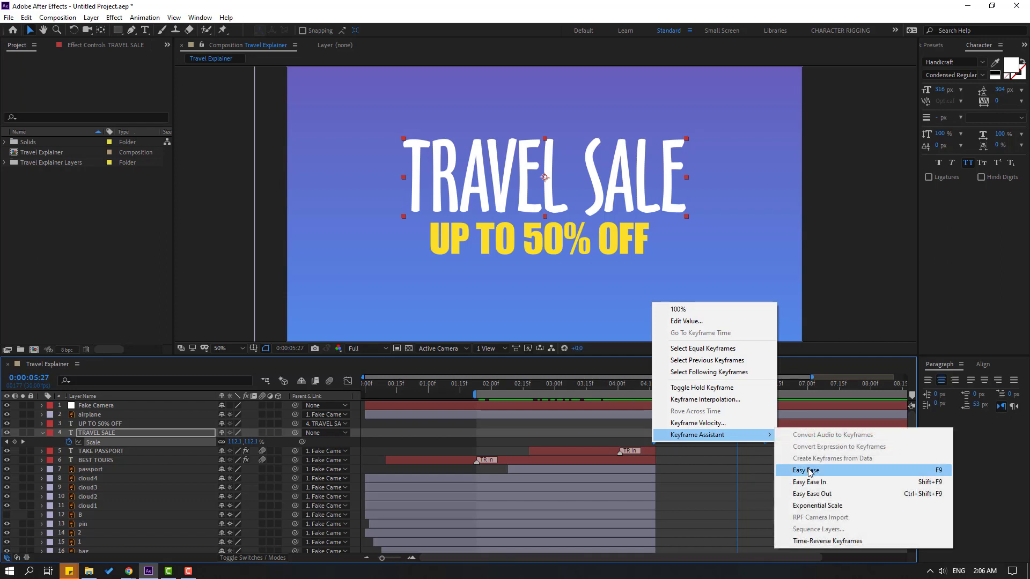
left_click(858, 469)
left_click(681, 465)
left_click_drag(754, 391, 797, 385)
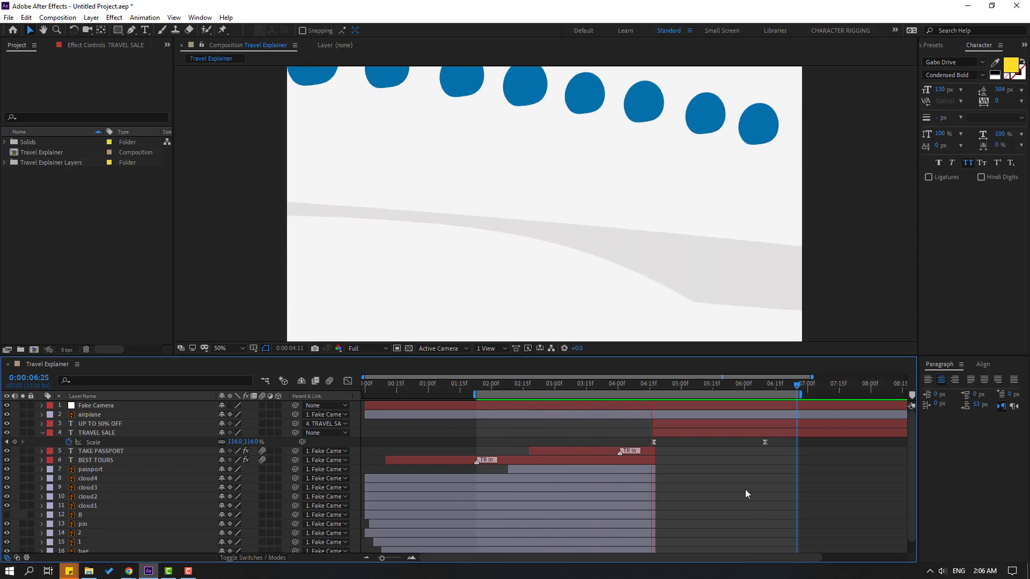
- Examine the speed graph of the TRAVEL SALE Scale keyframes
left_click(662, 384)
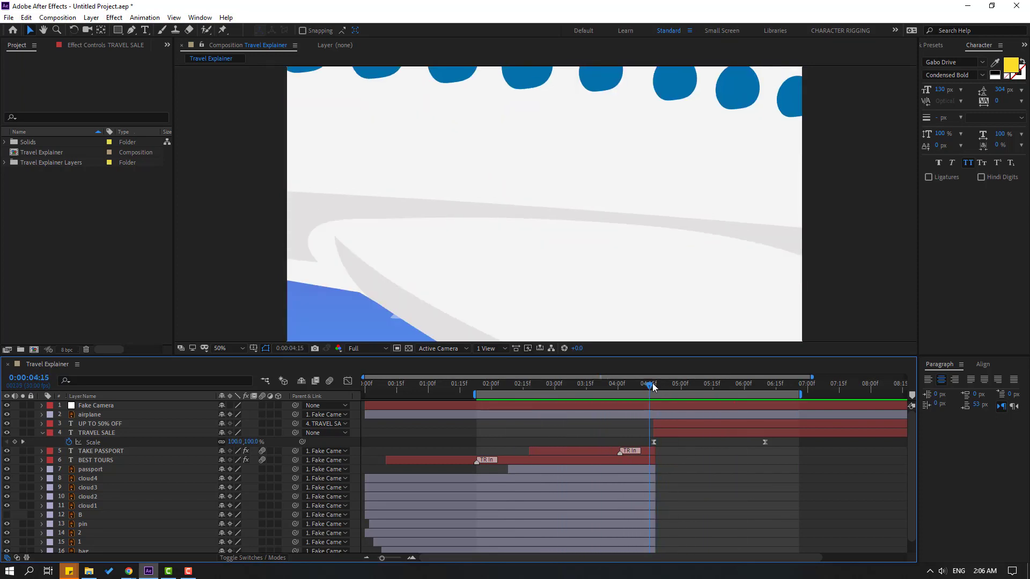
left_click_drag(779, 440, 555, 431)
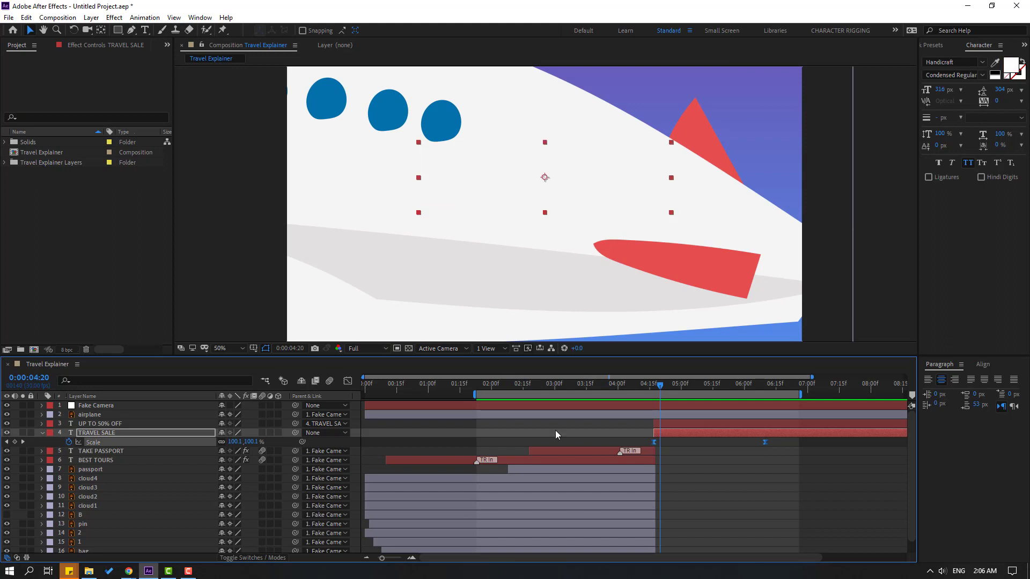
left_click(348, 382)
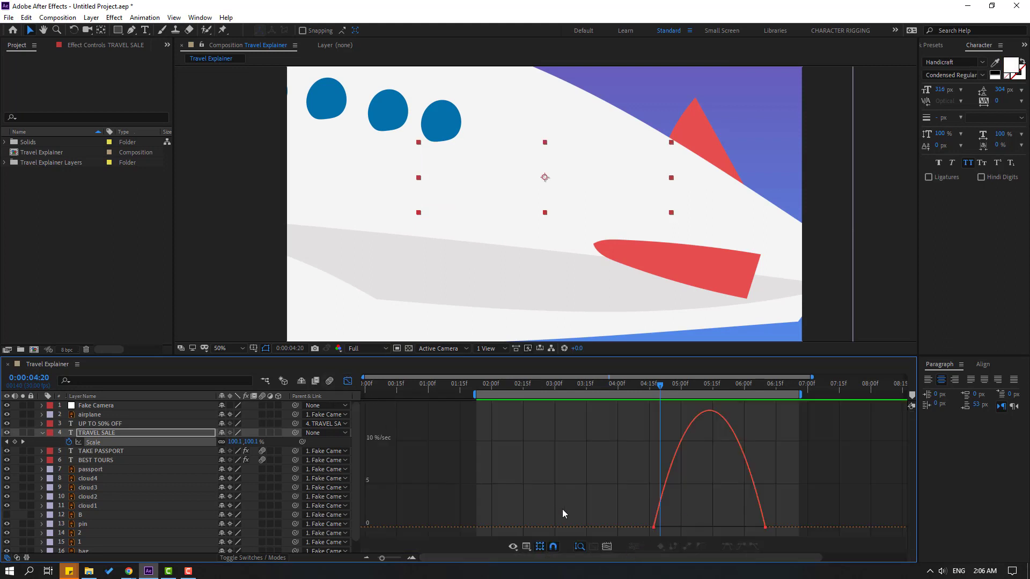
left_click(347, 382)
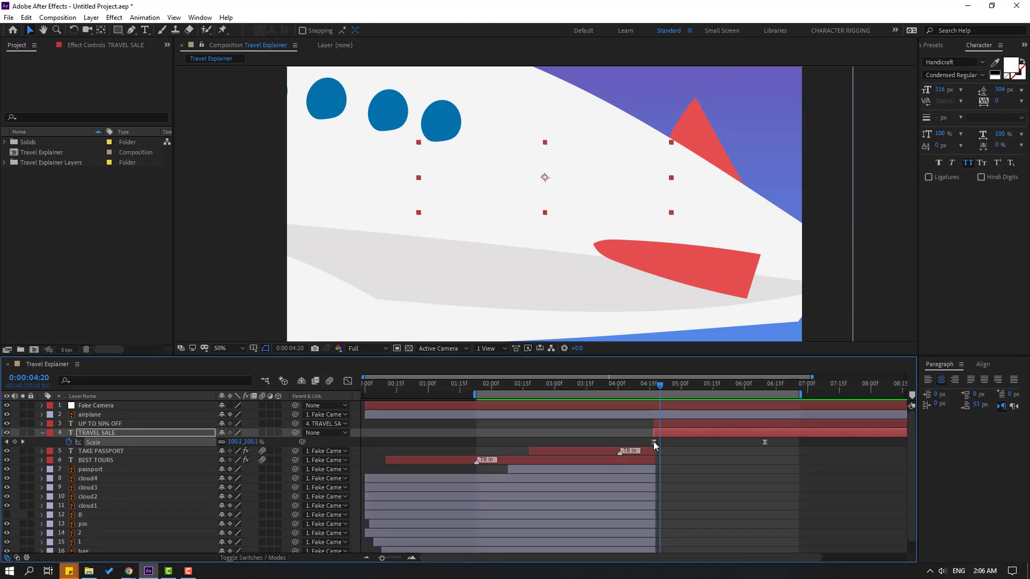
- Retime TRAVEL SALE's Scale keyframes to about 3:26 and 6:25, previewing the animation after each change
double_click(654, 441)
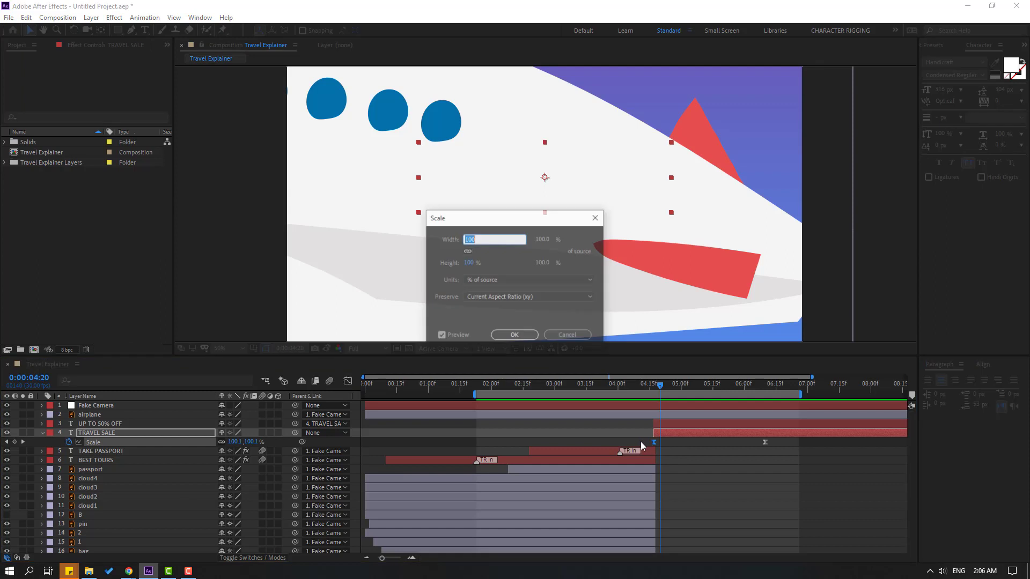
left_click(567, 331)
left_click_drag(653, 442, 631, 446)
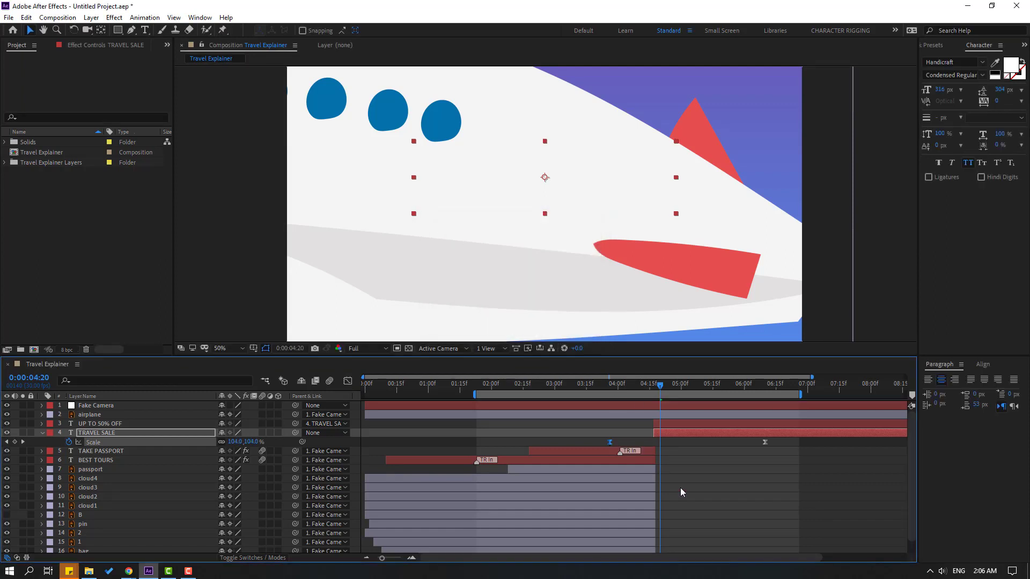
key("space")
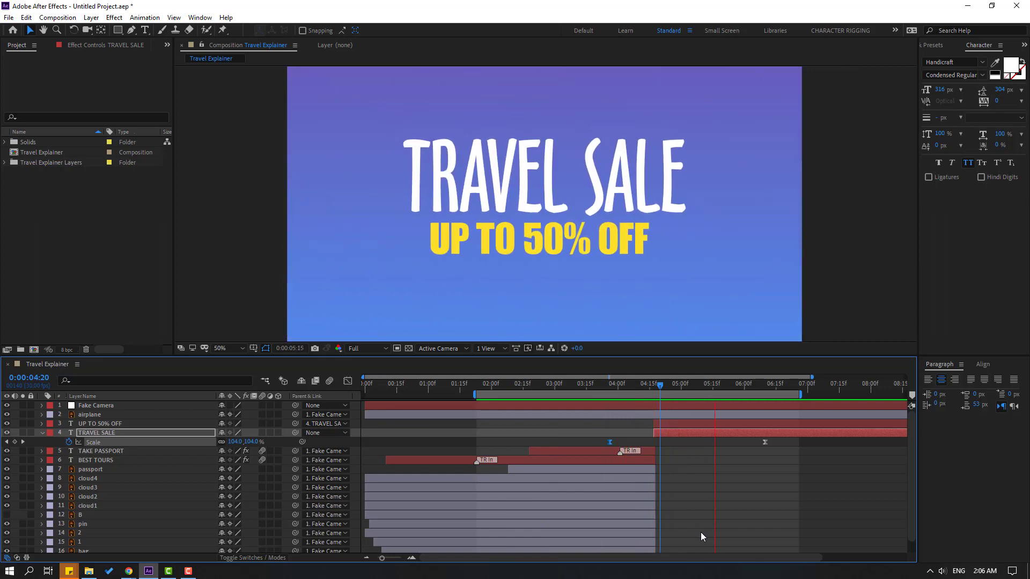
left_click_drag(765, 442, 796, 442)
key("space")
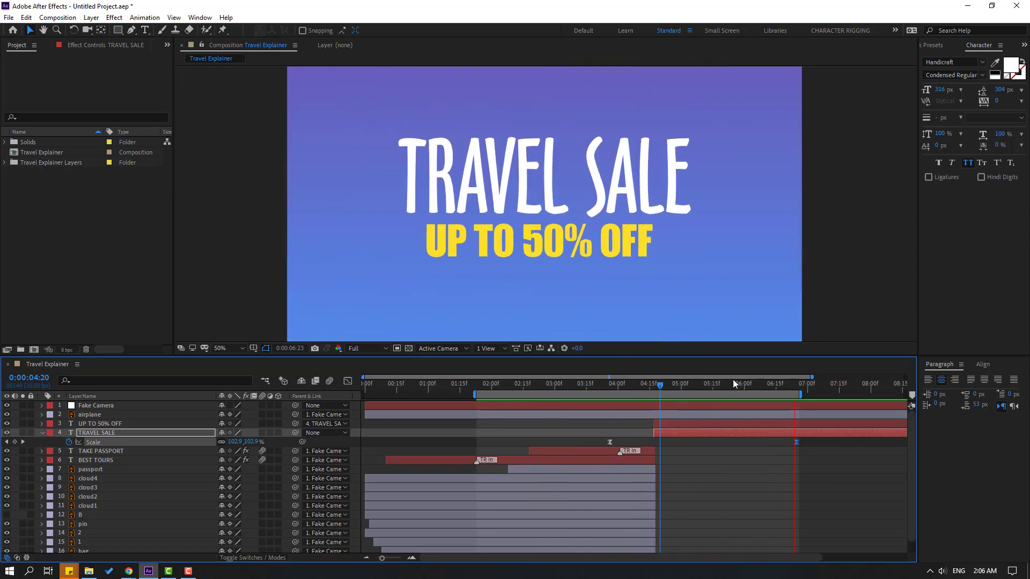
- Extend the work area back to the start of the composition and collapse the TRAVEL SALE layer's properties
left_click(694, 386)
key("minus")
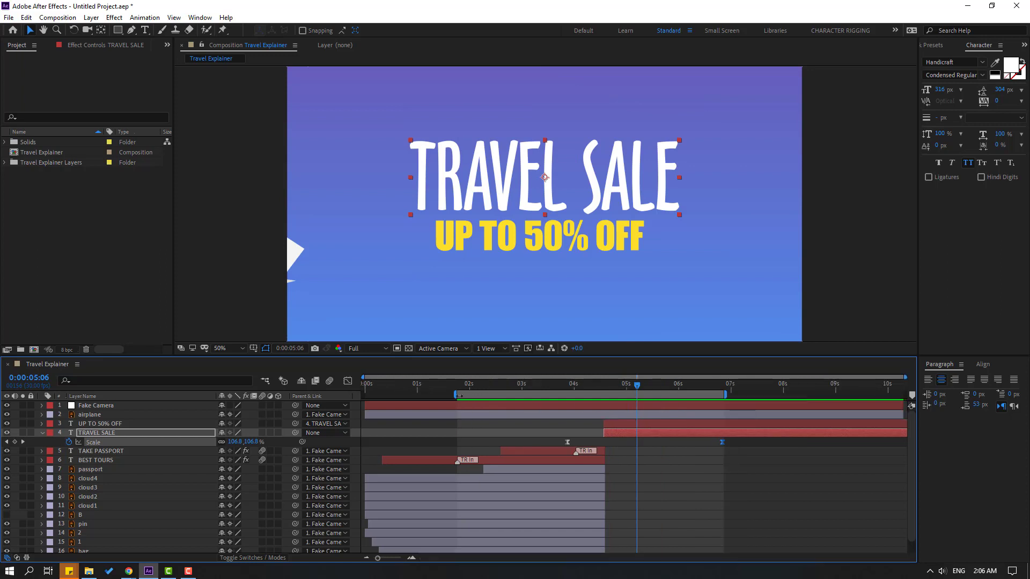
left_click(43, 432)
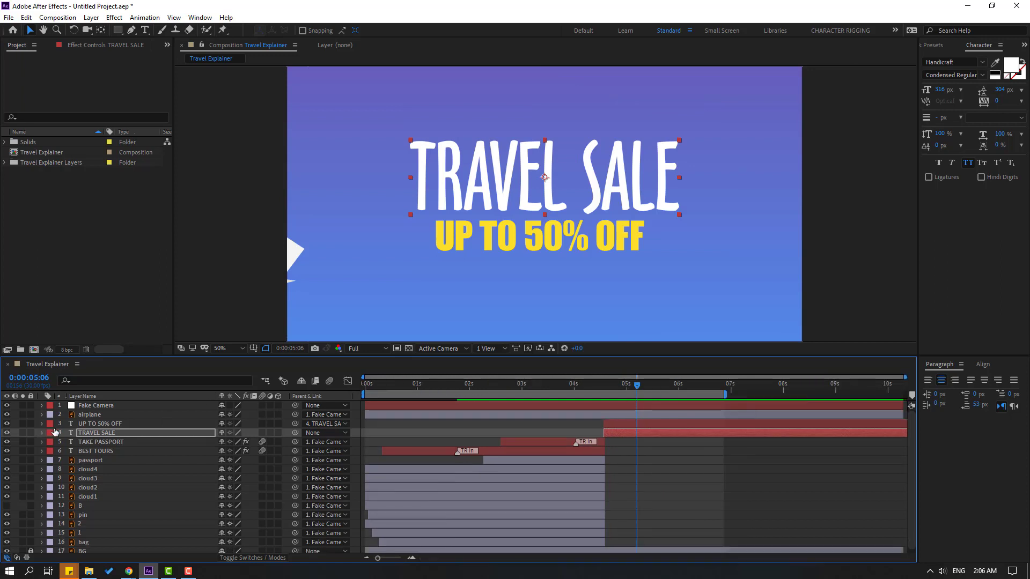
- Enable motion blur for every layer from airplane through bag and for the composition, and preview the result
left_click(95, 414)
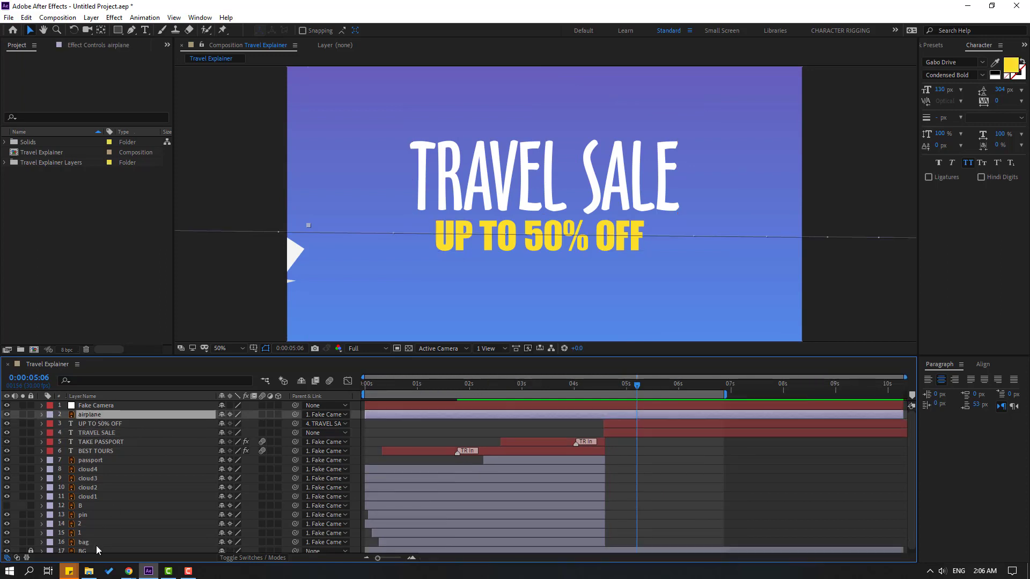
left_click(96, 546, "shift")
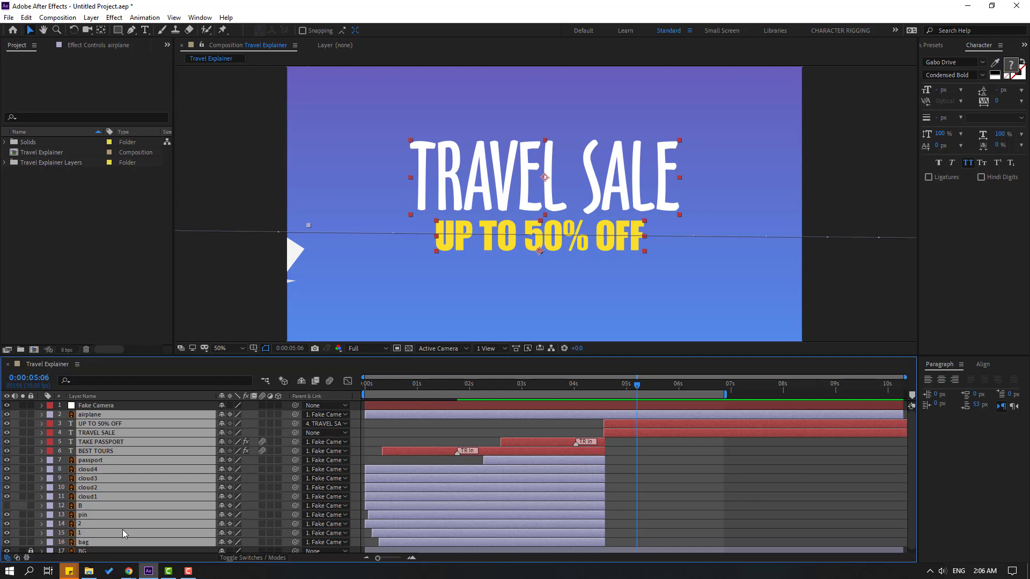
left_click(262, 414)
left_click(681, 460)
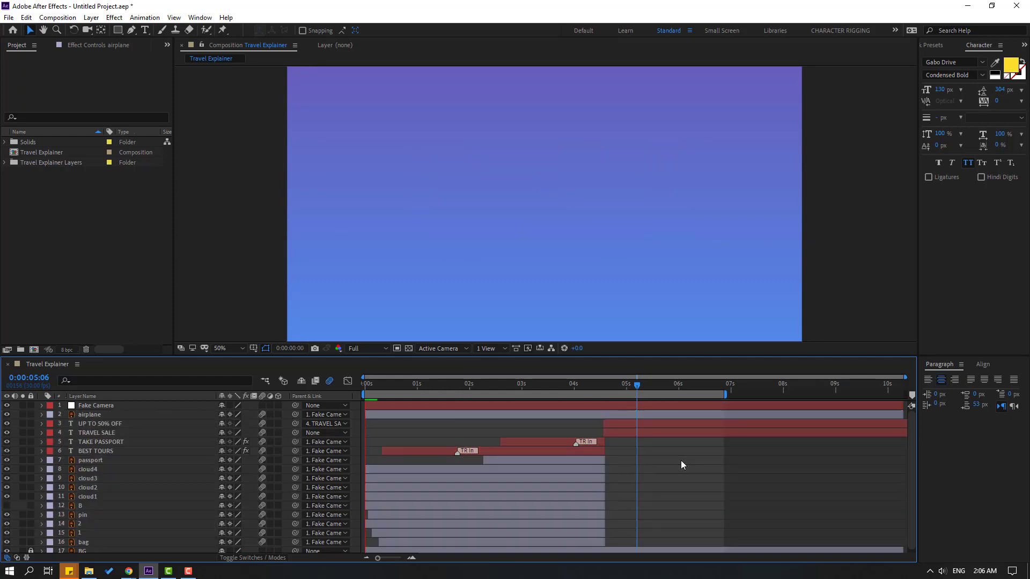